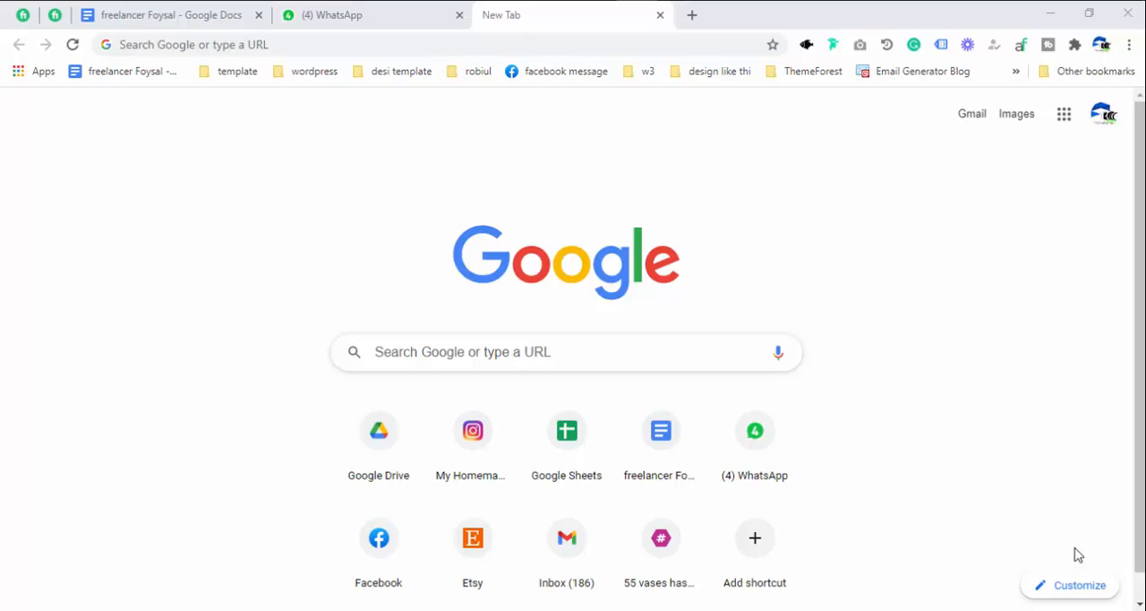
Open the canva.com home page in the browser.
{"action": "left_click", "coordinate": [377, 47]}
{"action": "type", "text": "ca"}
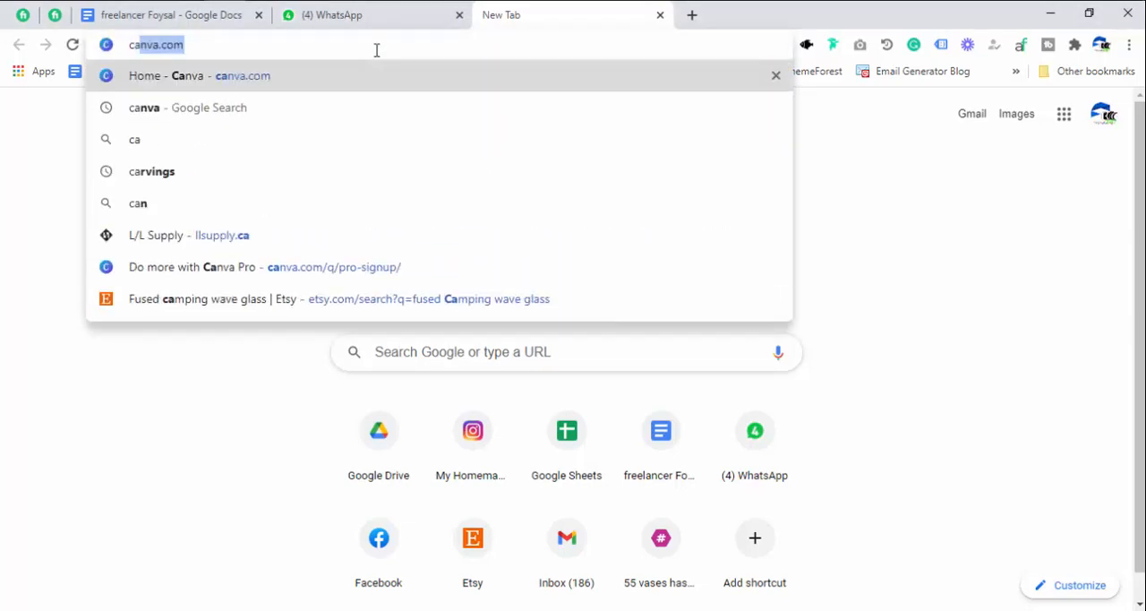
{"action": "key", "text": "Return"}
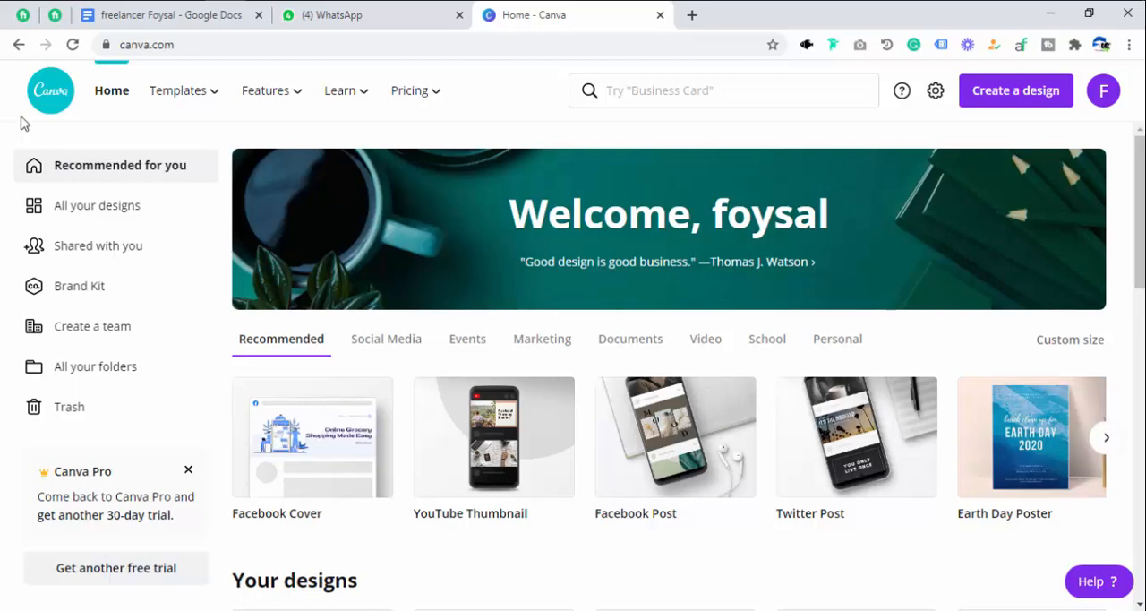
Create a new custom-size design 710 px wide and 410 px high.
{"action": "mouse_move", "coordinate": [408, 83]}
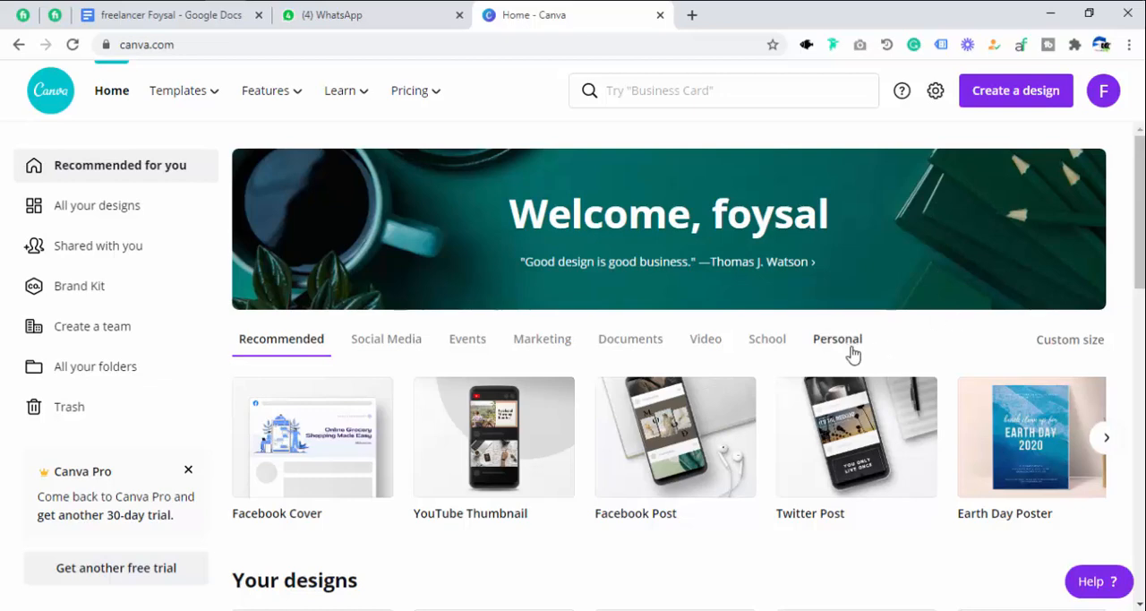
{"action": "left_click", "coordinate": [1012, 99]}
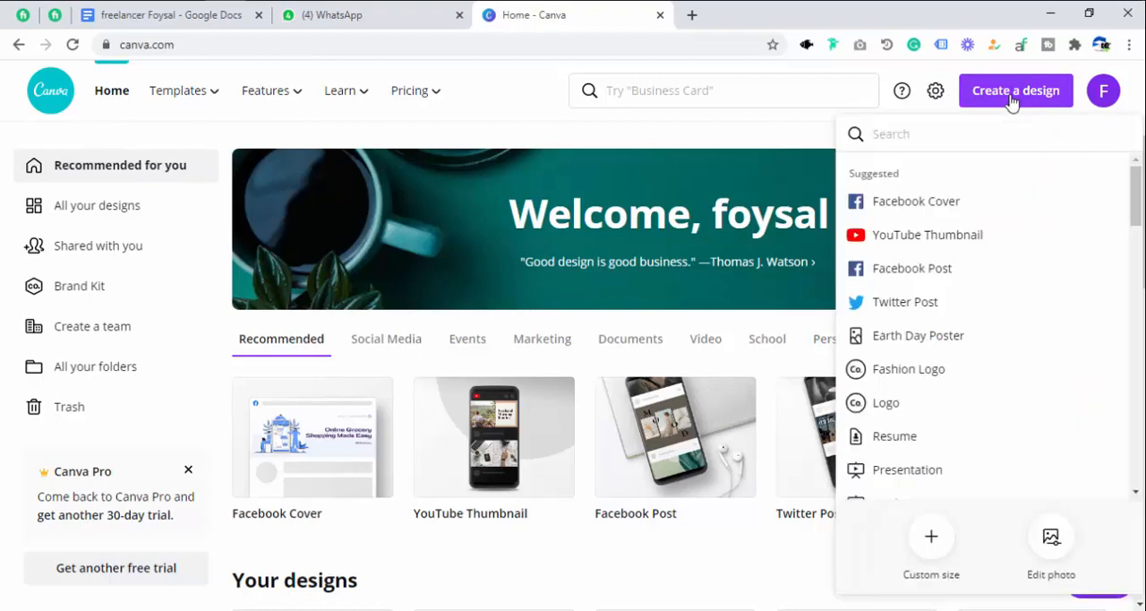
{"action": "left_click", "coordinate": [931, 546]}
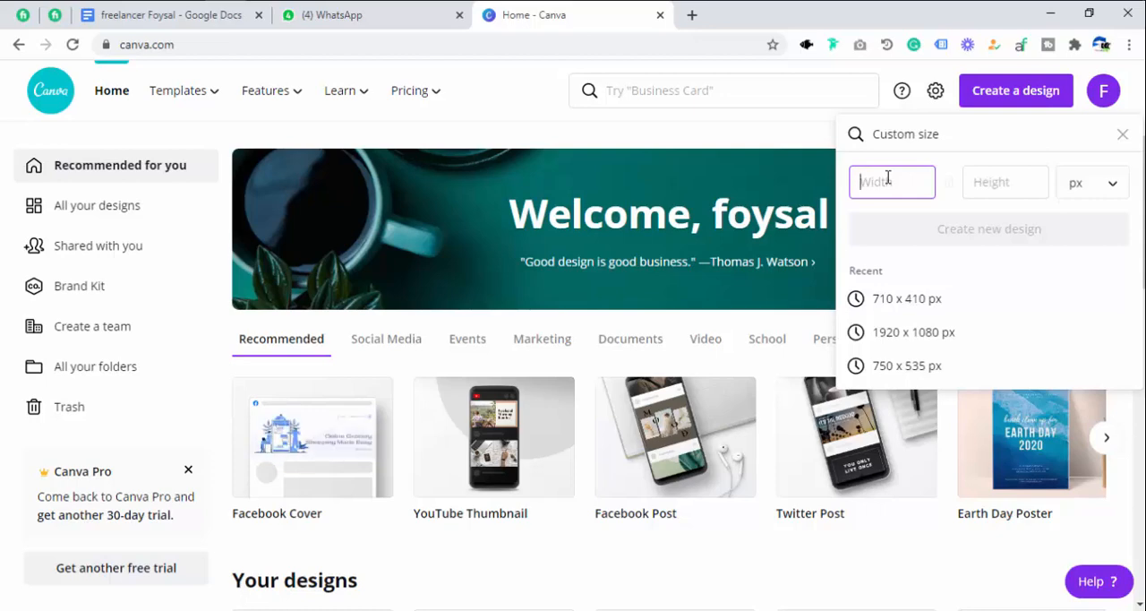
{"action": "type", "text": "710"}
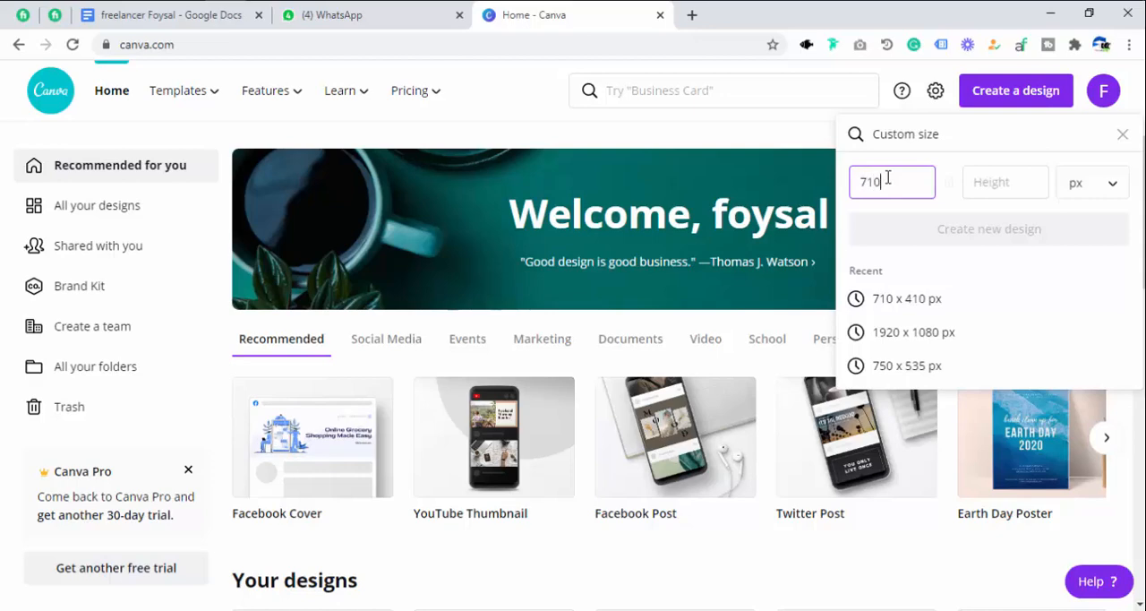
{"action": "left_click", "coordinate": [1016, 177]}
{"action": "type", "text": "4110"}
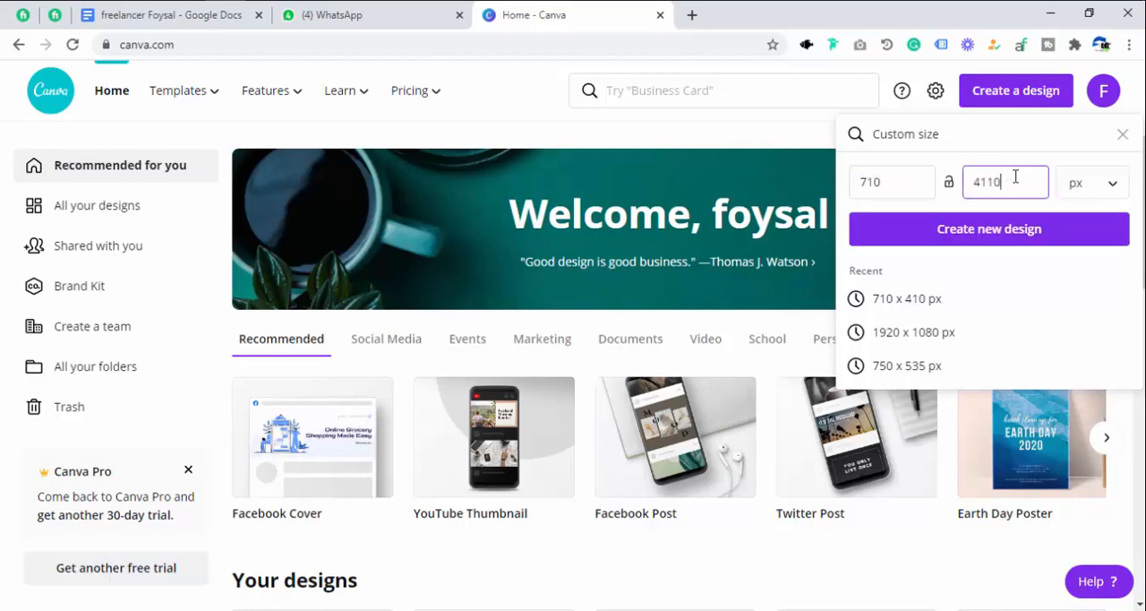
{"action": "key", "text": "BackSpace"}
{"action": "key", "text": "BackSpace"}
{"action": "type", "text": "0"}
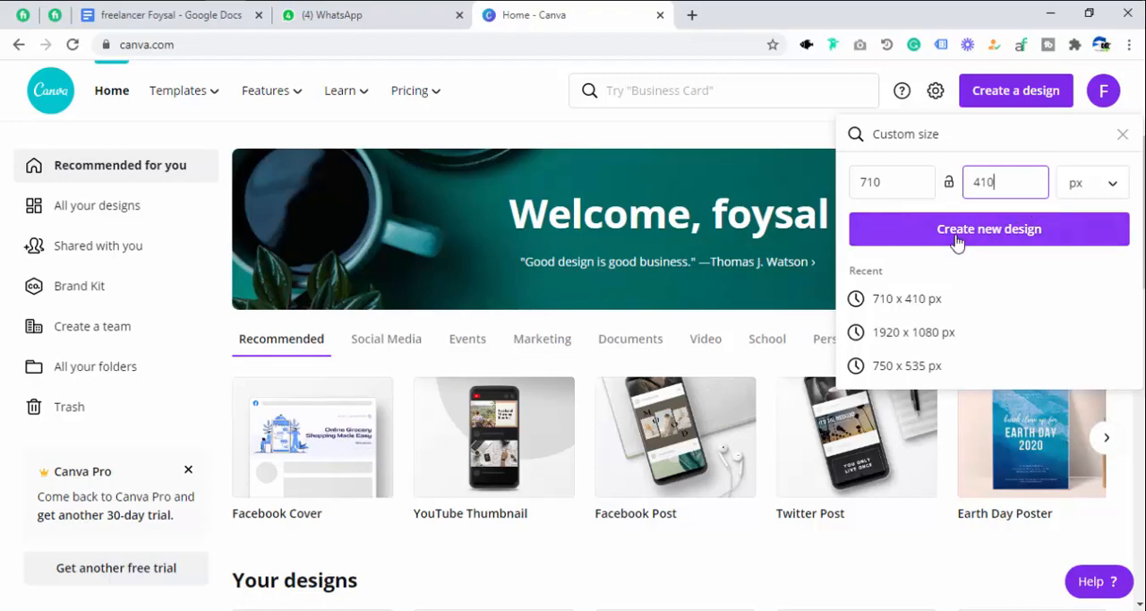
{"action": "left_click", "coordinate": [995, 242]}
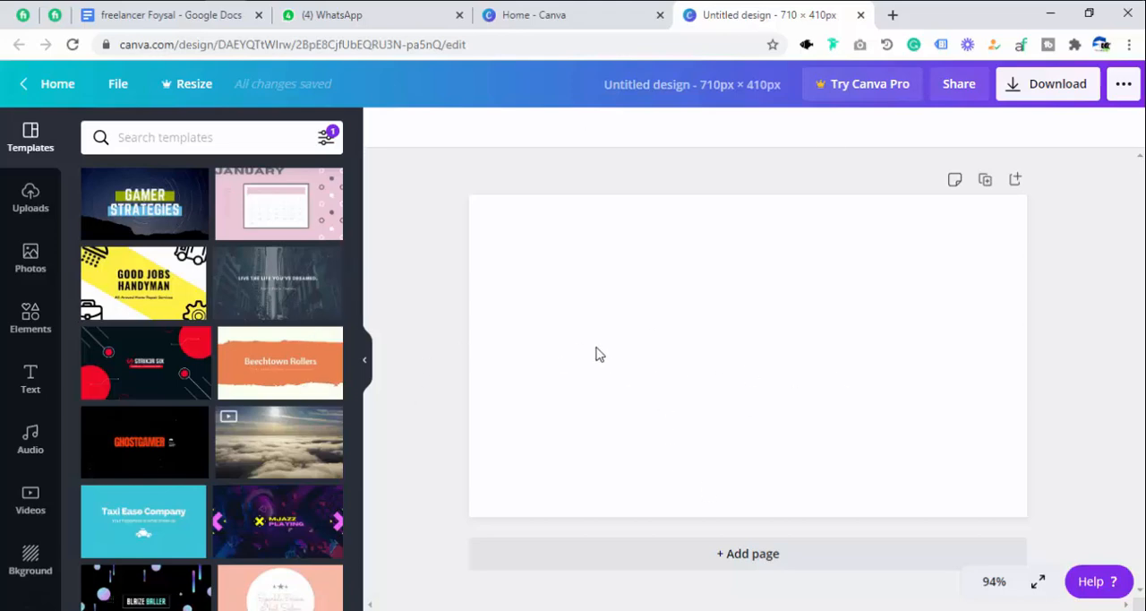
Upload the image 44.png from "Untitled folder" on the device's desktop.
{"action": "left_click", "coordinate": [31, 201]}
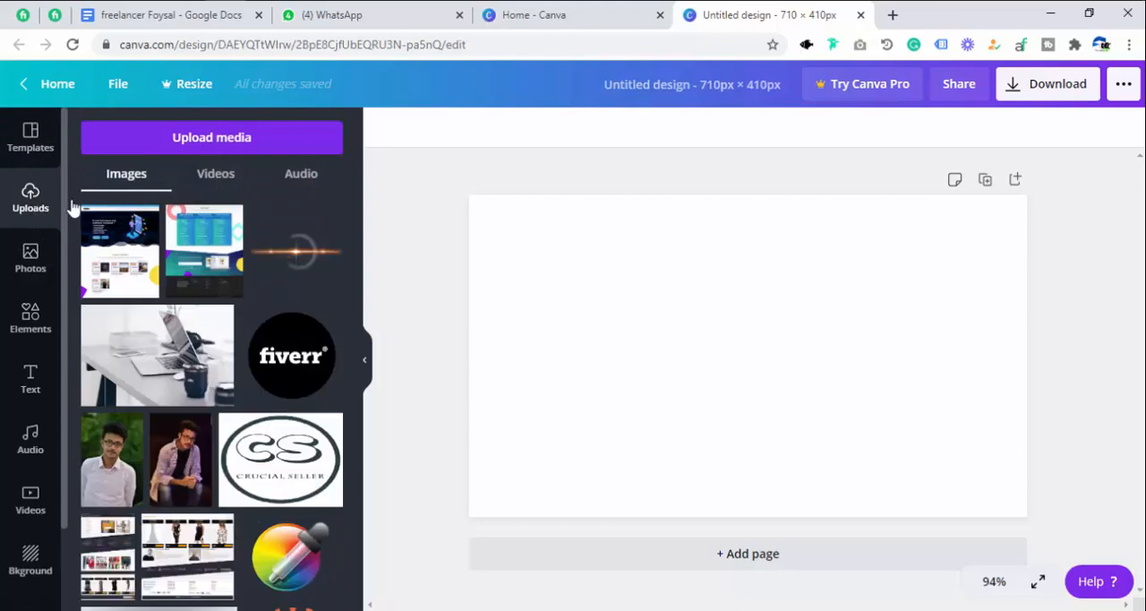
{"action": "left_click", "coordinate": [164, 152]}
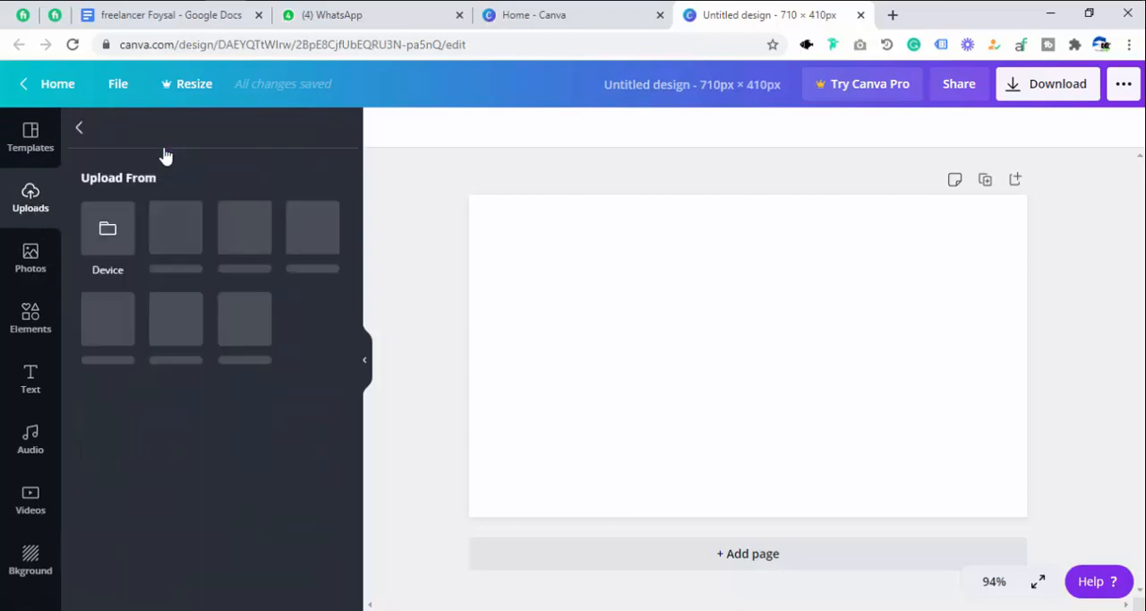
{"action": "left_click", "coordinate": [102, 254]}
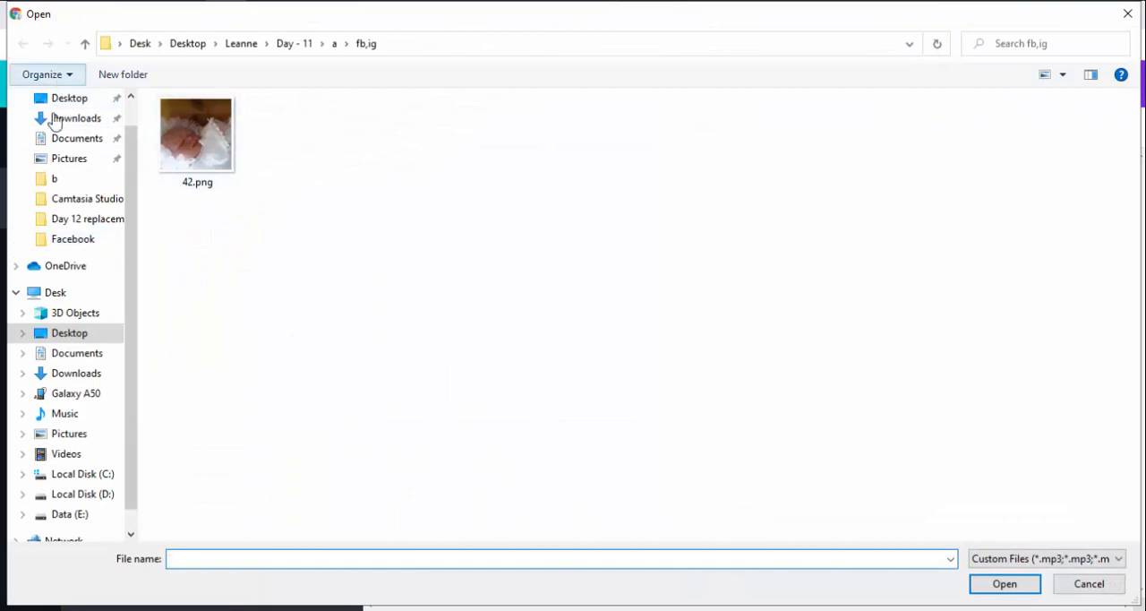
{"action": "left_click", "coordinate": [54, 97]}
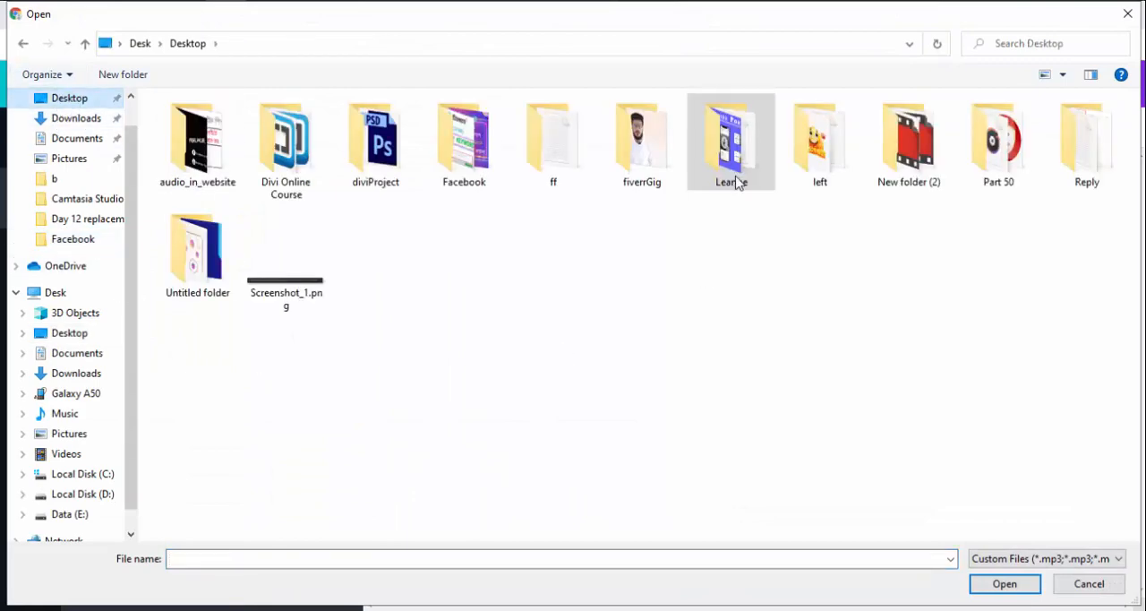
{"action": "double_click", "coordinate": [201, 283]}
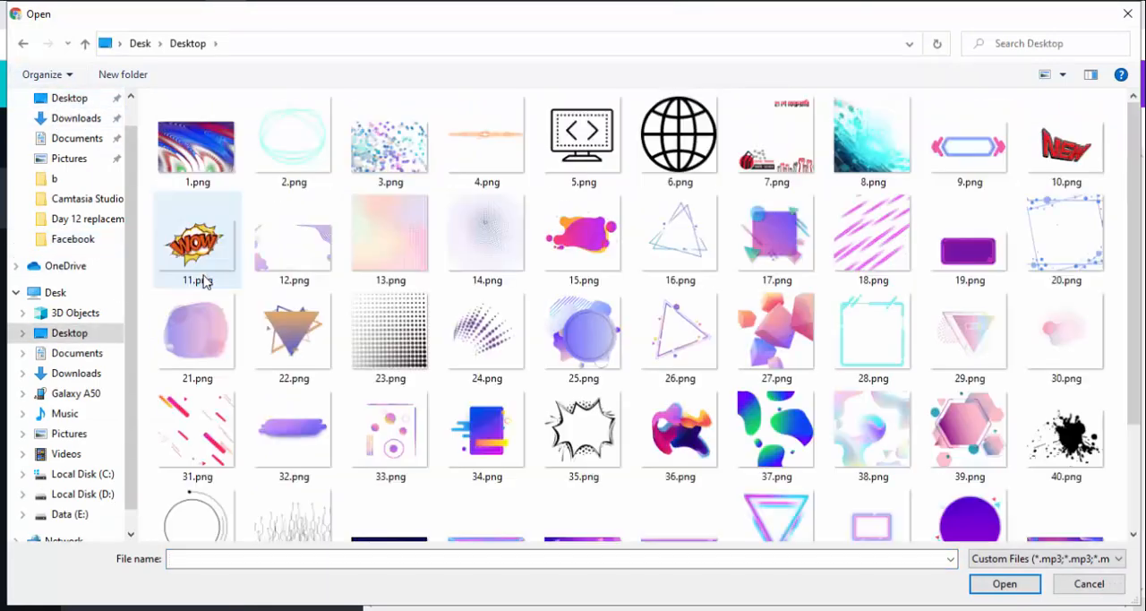
{"action": "scroll", "coordinate": [725, 371], "scroll_direction": "down", "scroll_amount": 3}
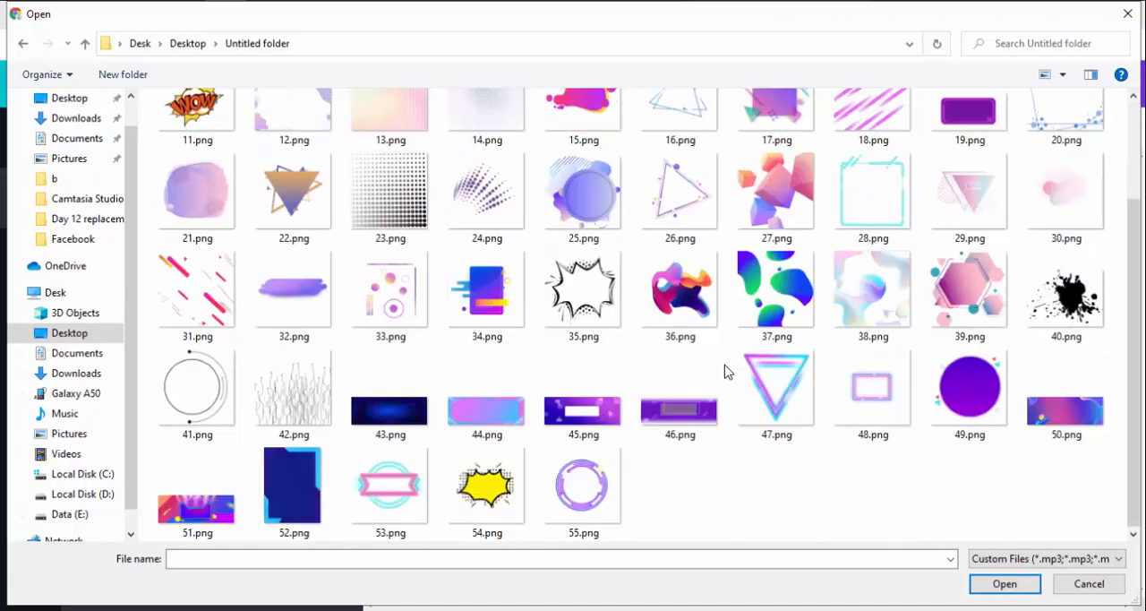
{"action": "scroll", "coordinate": [726, 371], "scroll_direction": "up", "scroll_amount": 3}
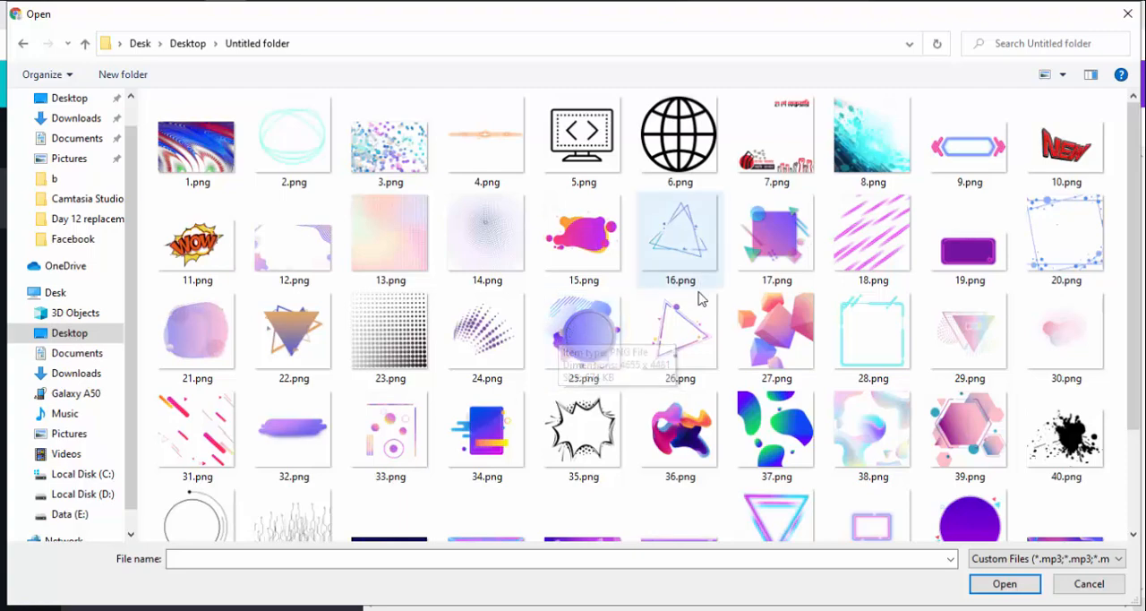
{"action": "scroll", "coordinate": [701, 296], "scroll_direction": "down", "scroll_amount": 2}
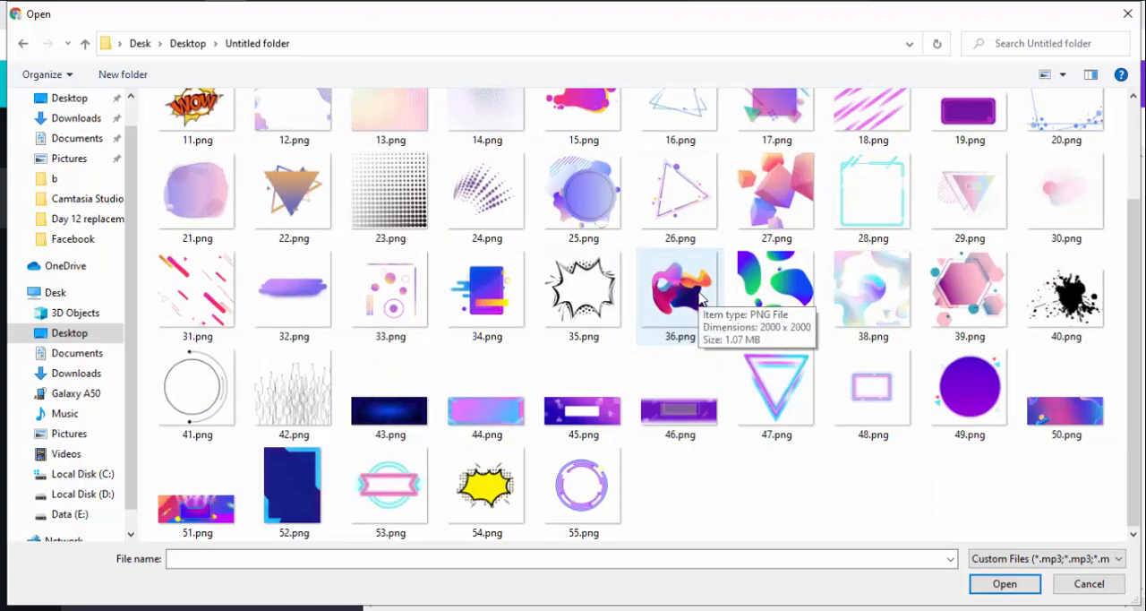
{"action": "double_click", "coordinate": [485, 417]}
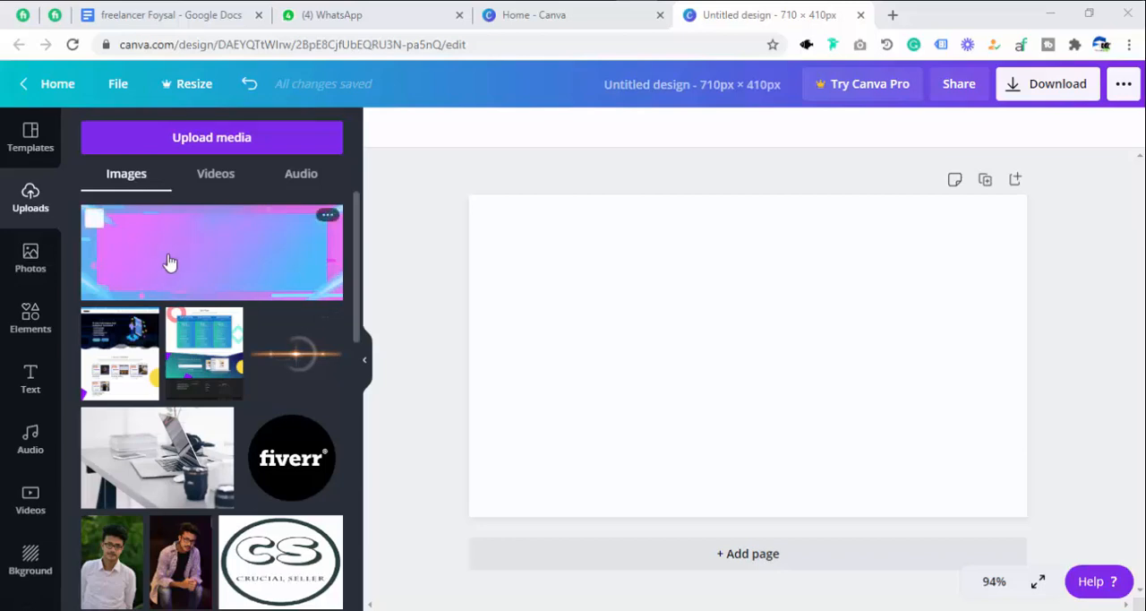
Place the uploaded pink and blue image on the page and enlarge it to cover the whole canvas.
{"action": "left_click_drag", "start_coordinate": [170, 261], "coordinate": [582, 313]}
{"action": "left_click_drag", "start_coordinate": [653, 346], "coordinate": [628, 275]}
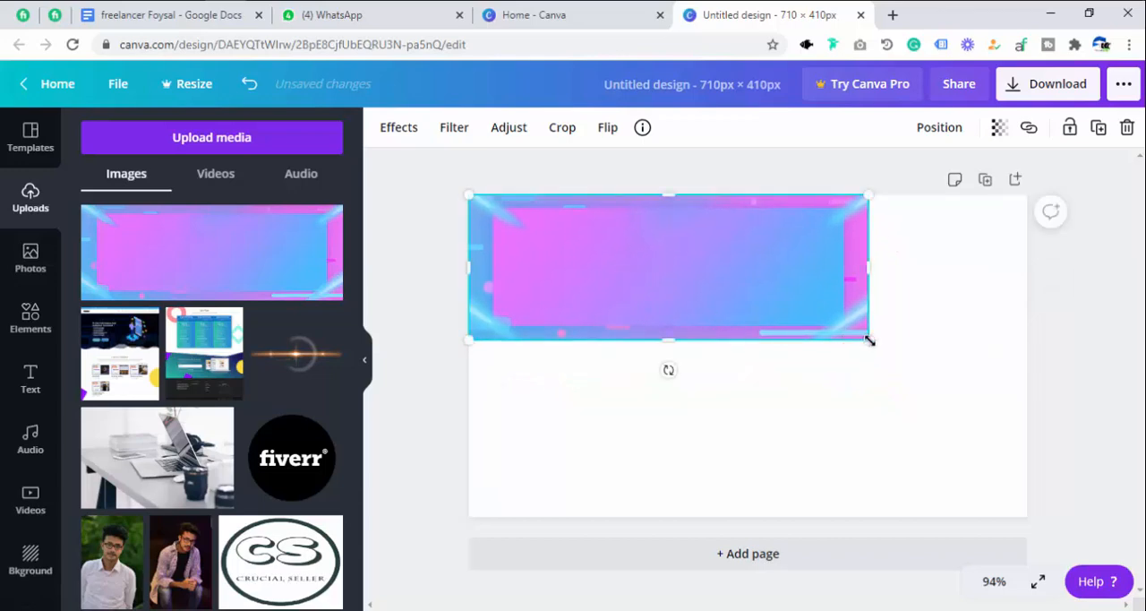
{"action": "left_click_drag", "start_coordinate": [869, 340], "coordinate": [1027, 516]}
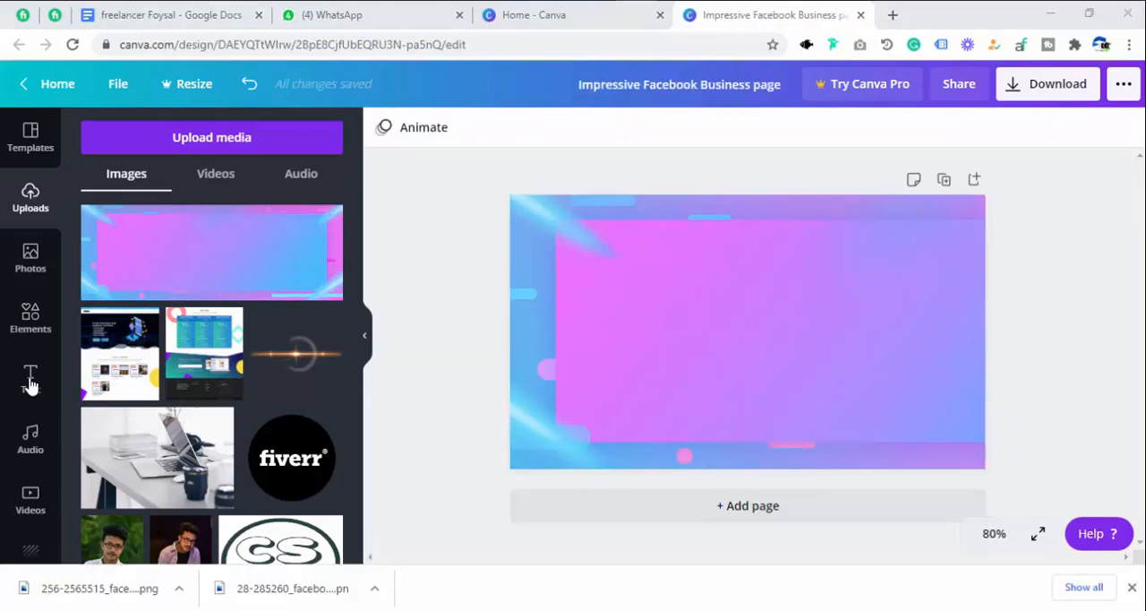
Add a square shape and stretch it into a banner about 103 px high across nearly the full width of the page's upper part.
{"action": "left_click", "coordinate": [31, 330]}
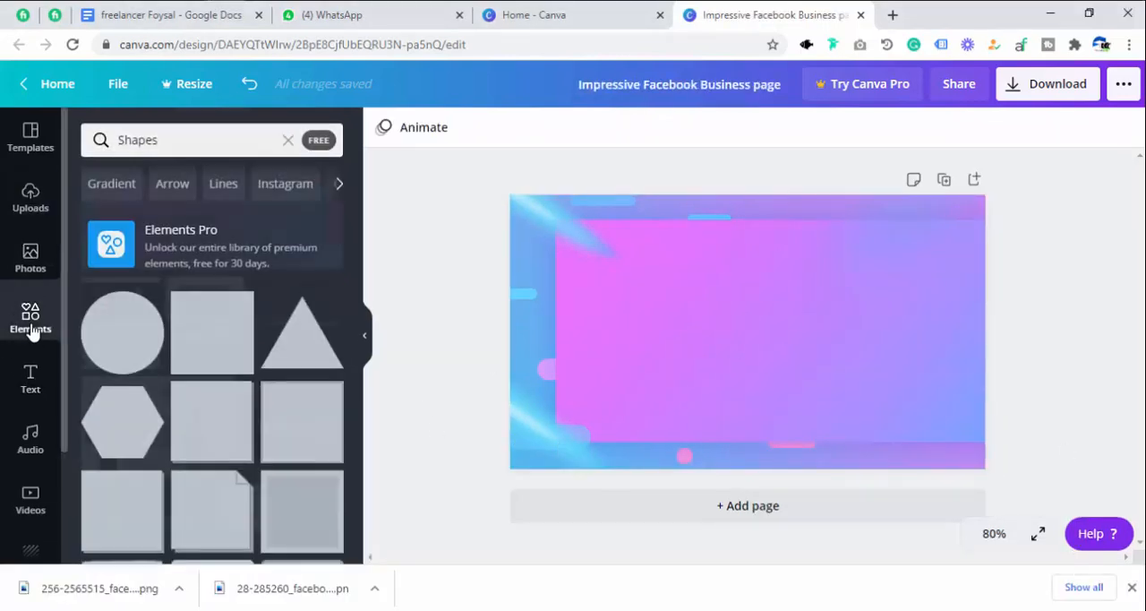
{"action": "left_click", "coordinate": [288, 138]}
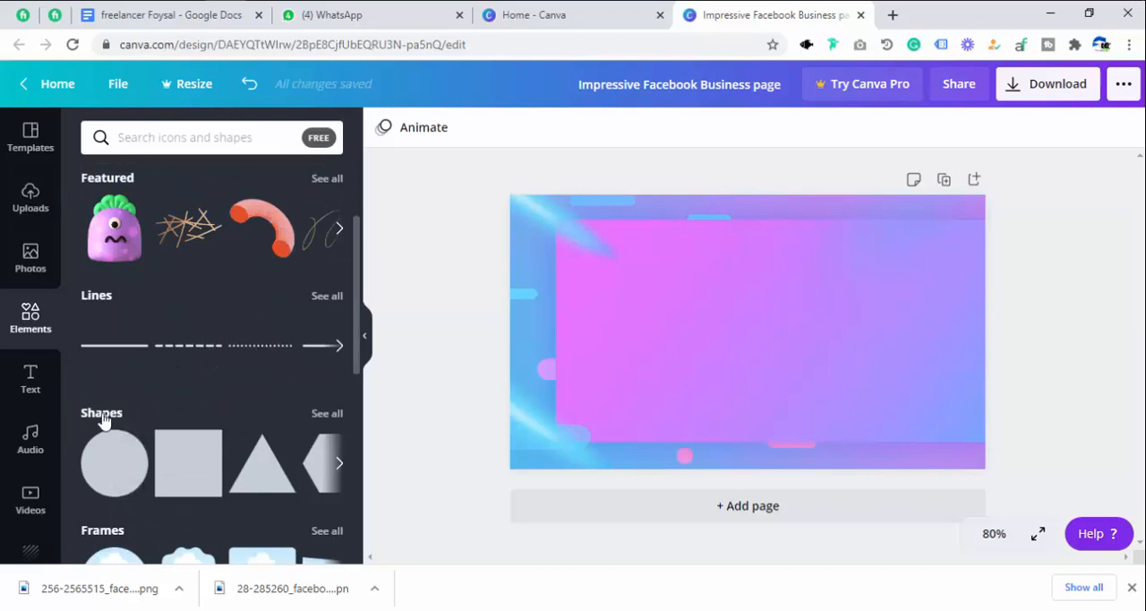
{"action": "left_click", "coordinate": [176, 471]}
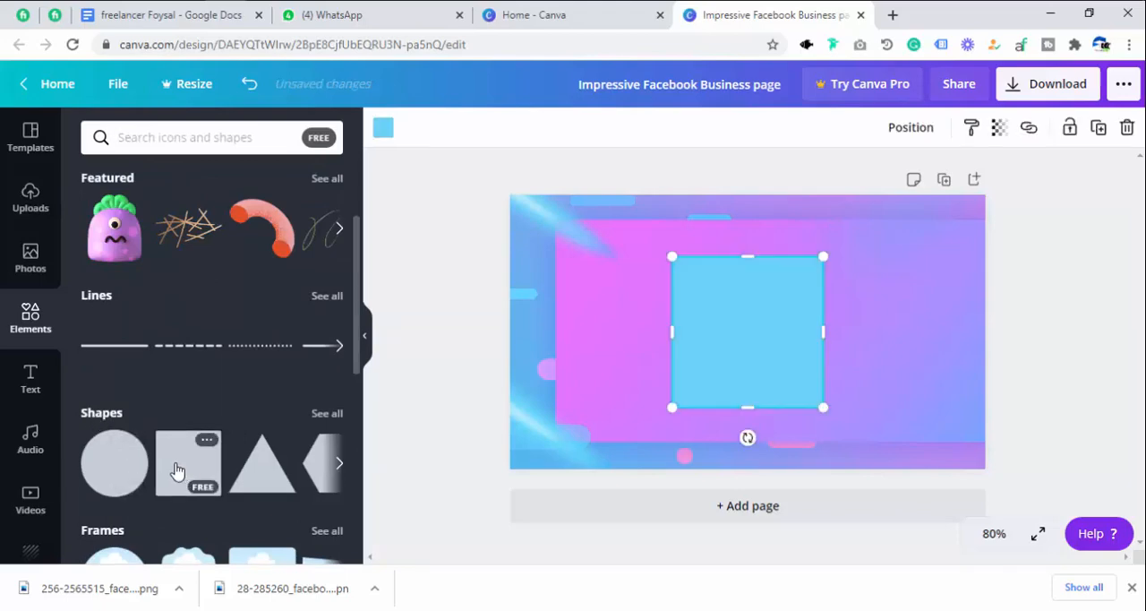
{"action": "left_click_drag", "start_coordinate": [753, 407], "coordinate": [612, 274]}
{"action": "left_click_drag", "start_coordinate": [682, 280], "coordinate": [925, 277]}
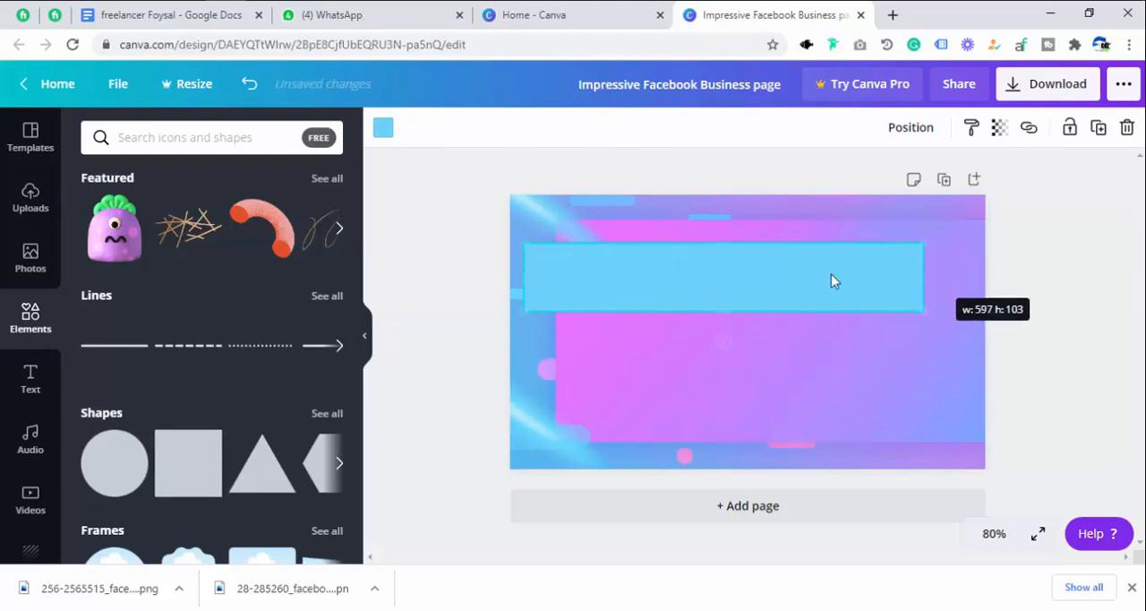
{"action": "left_click_drag", "start_coordinate": [831, 274], "coordinate": [806, 261]}
{"action": "mouse_move", "coordinate": [912, 267]}
{"action": "left_mouse_down"}
{"action": "mouse_move", "coordinate": [968, 267]}
{"action": "mouse_move", "coordinate": [913, 274]}
{"action": "left_mouse_up"}
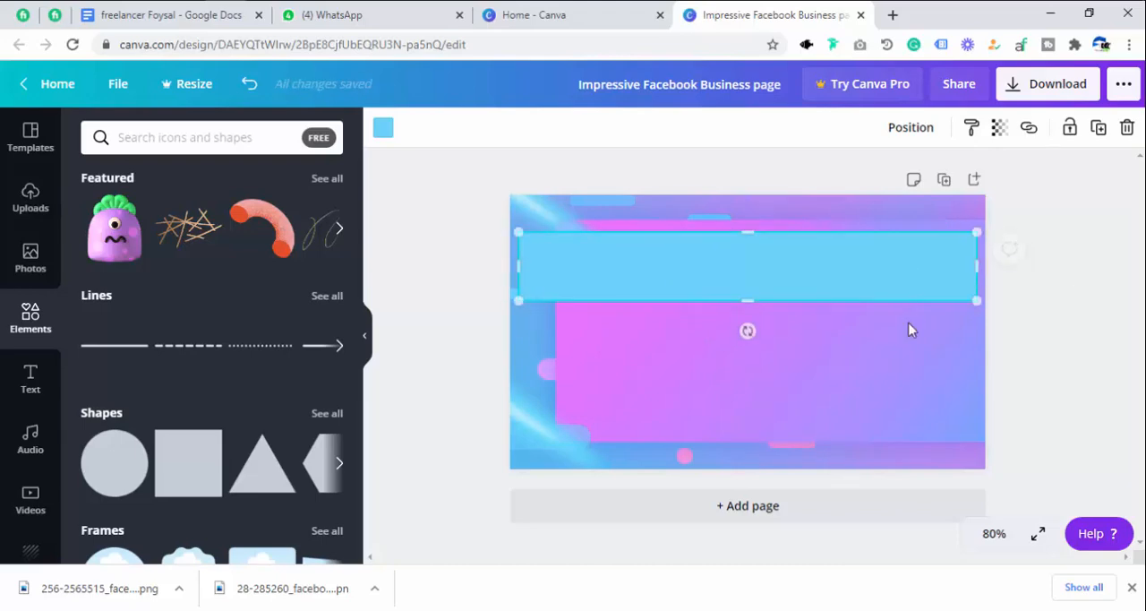
Set the banner rectangle's transparency to 48.
{"action": "left_click", "coordinate": [999, 130]}
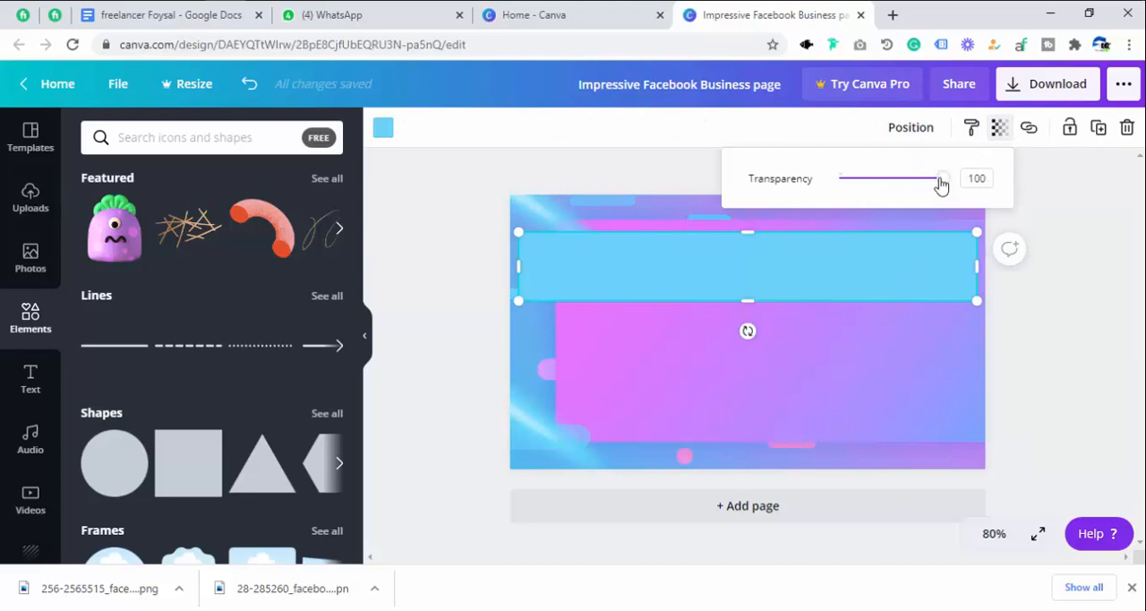
{"action": "left_click_drag", "start_coordinate": [939, 180], "coordinate": [886, 186]}
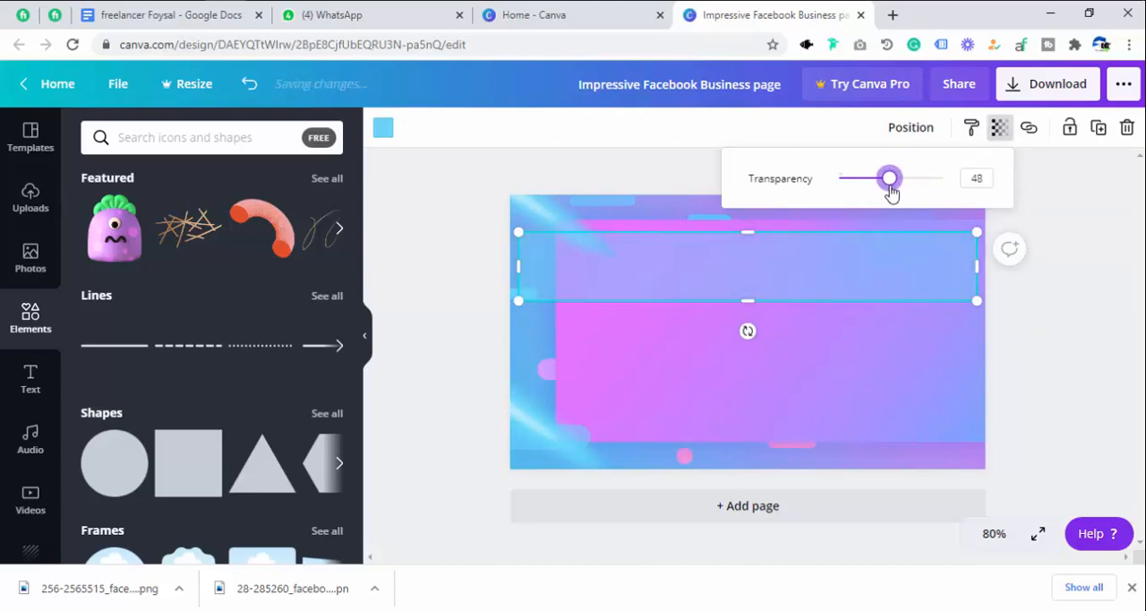
{"action": "left_click", "coordinate": [849, 351]}
Change the banner rectangle's fill to the medium gray from the default colors.
{"action": "left_click", "coordinate": [845, 281]}
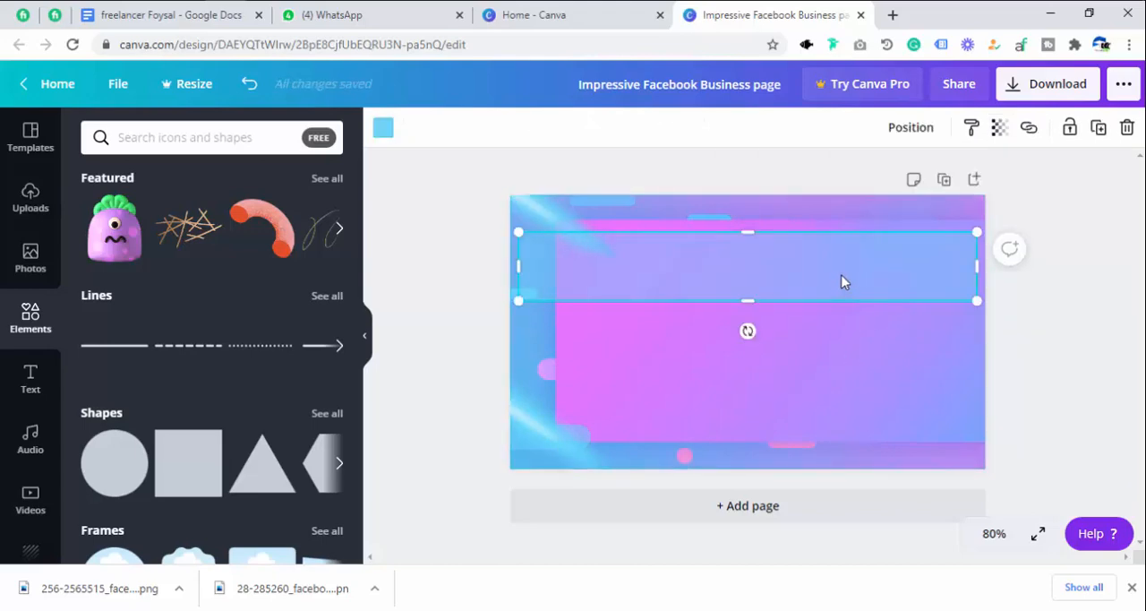
{"action": "left_click", "coordinate": [382, 128]}
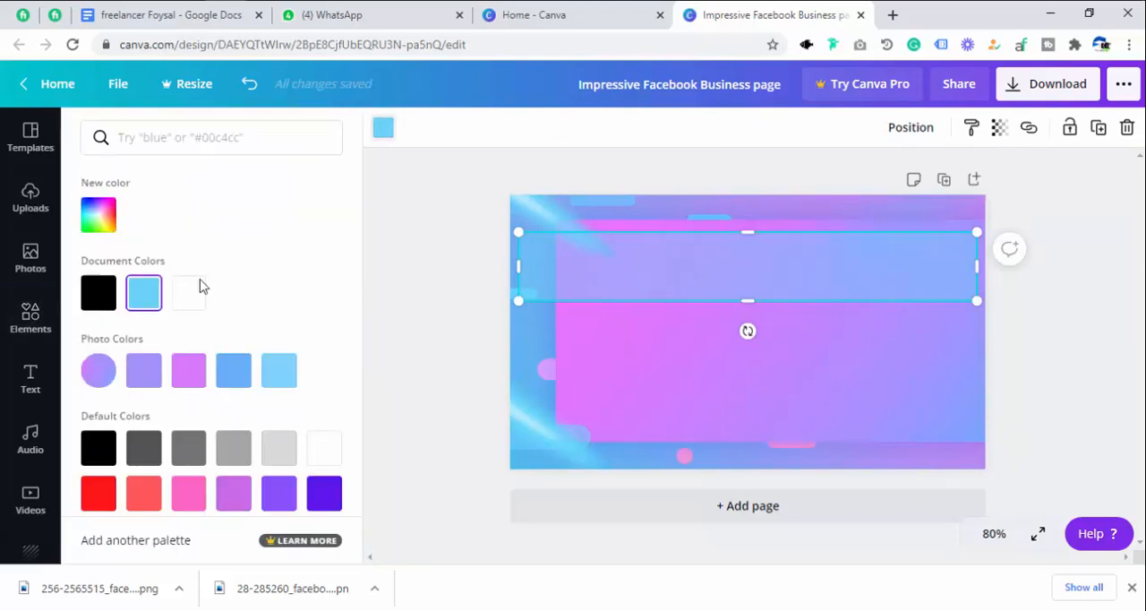
{"action": "left_click", "coordinate": [188, 448]}
{"action": "left_click", "coordinate": [655, 280]}
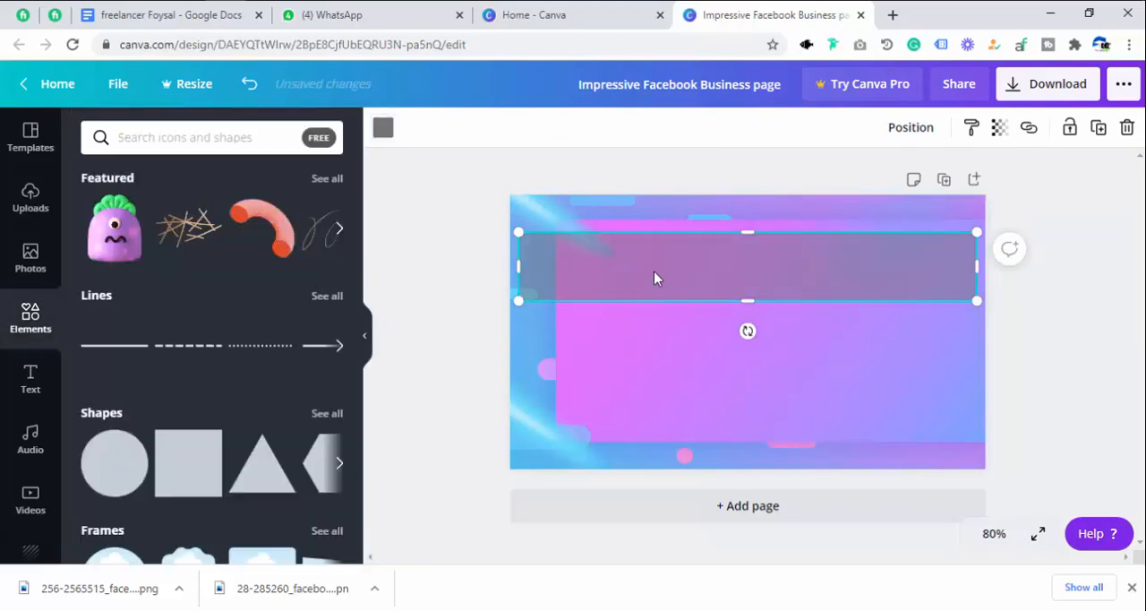
Add the "love, peace, and joy" font combination to the page.
{"action": "left_click", "coordinate": [28, 385]}
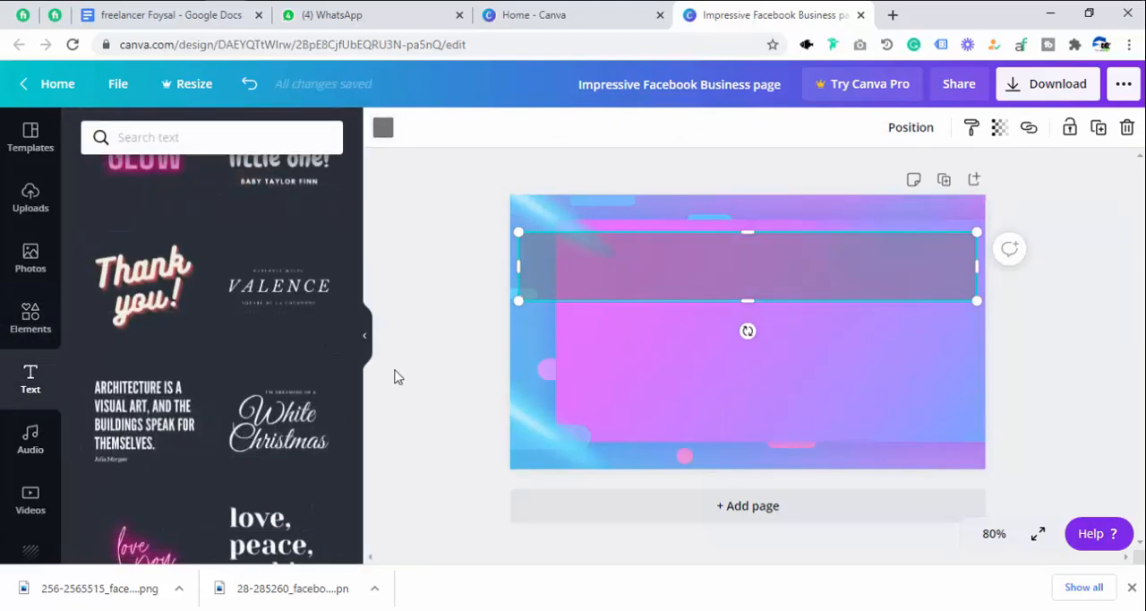
{"action": "scroll", "coordinate": [163, 332], "scroll_direction": "up", "scroll_amount": 10}
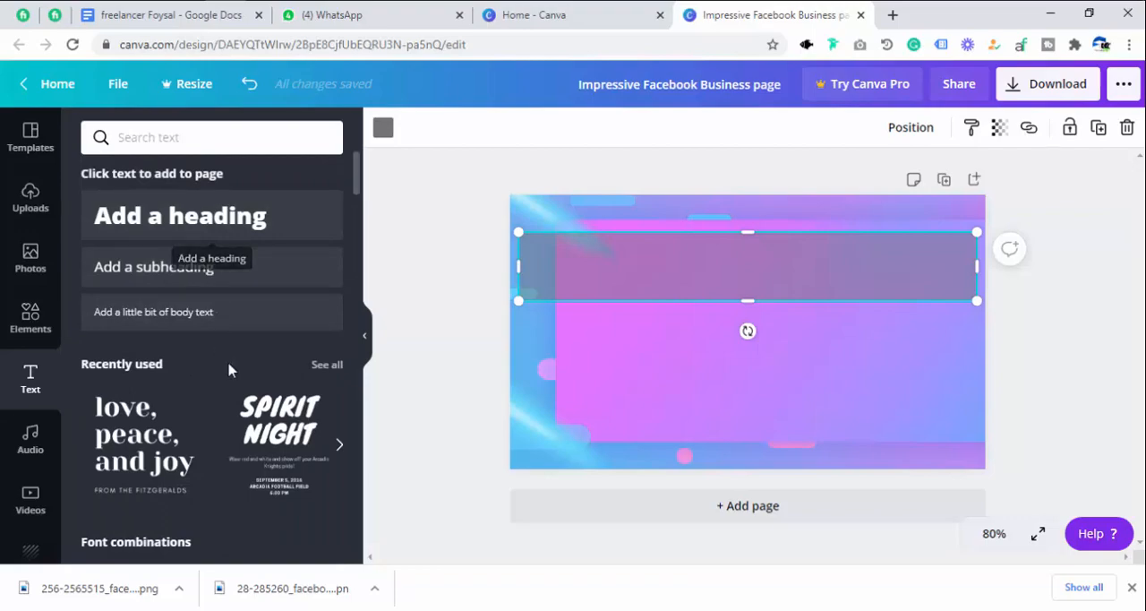
{"action": "scroll", "coordinate": [233, 394], "scroll_direction": "down", "scroll_amount": 2}
{"action": "scroll", "coordinate": [255, 439], "scroll_direction": "down", "scroll_amount": 6}
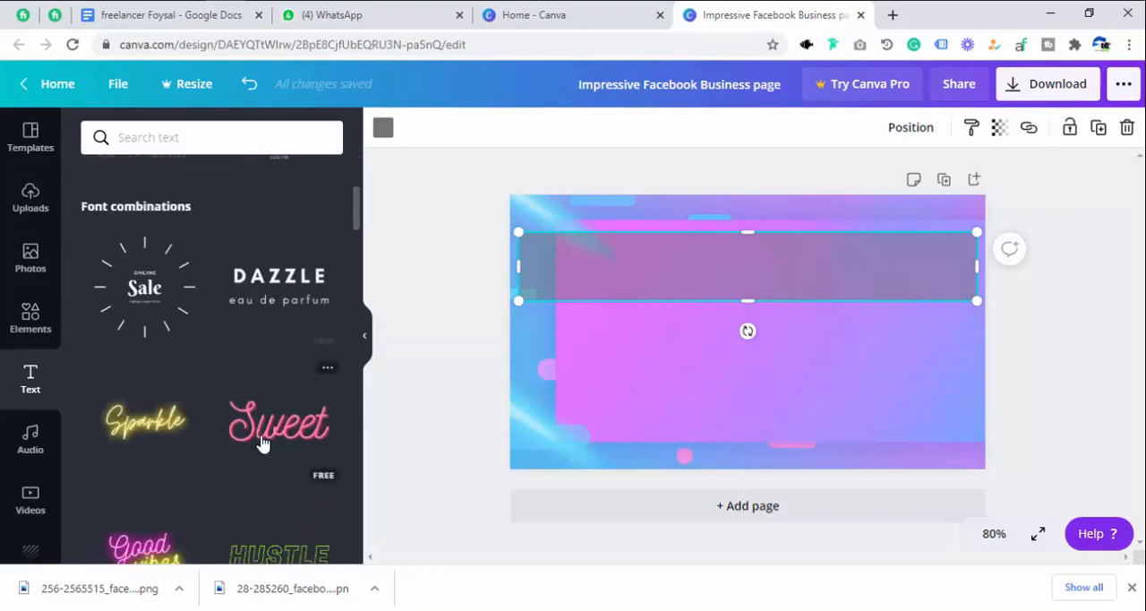
{"action": "scroll", "coordinate": [256, 464], "scroll_direction": "down", "scroll_amount": 8}
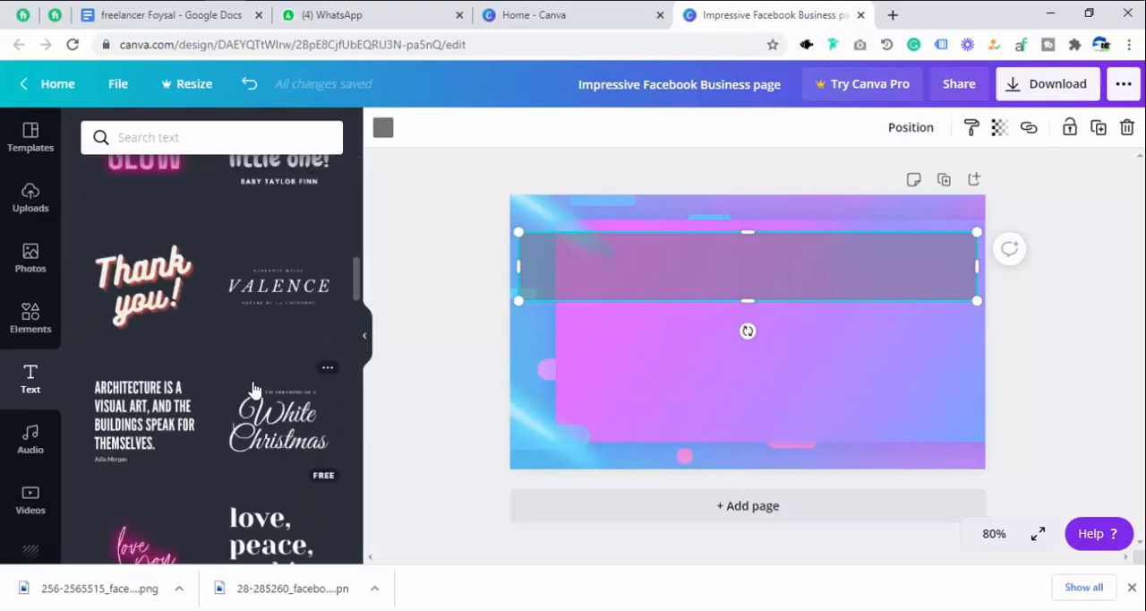
{"action": "scroll", "coordinate": [254, 376], "scroll_direction": "up", "scroll_amount": 2}
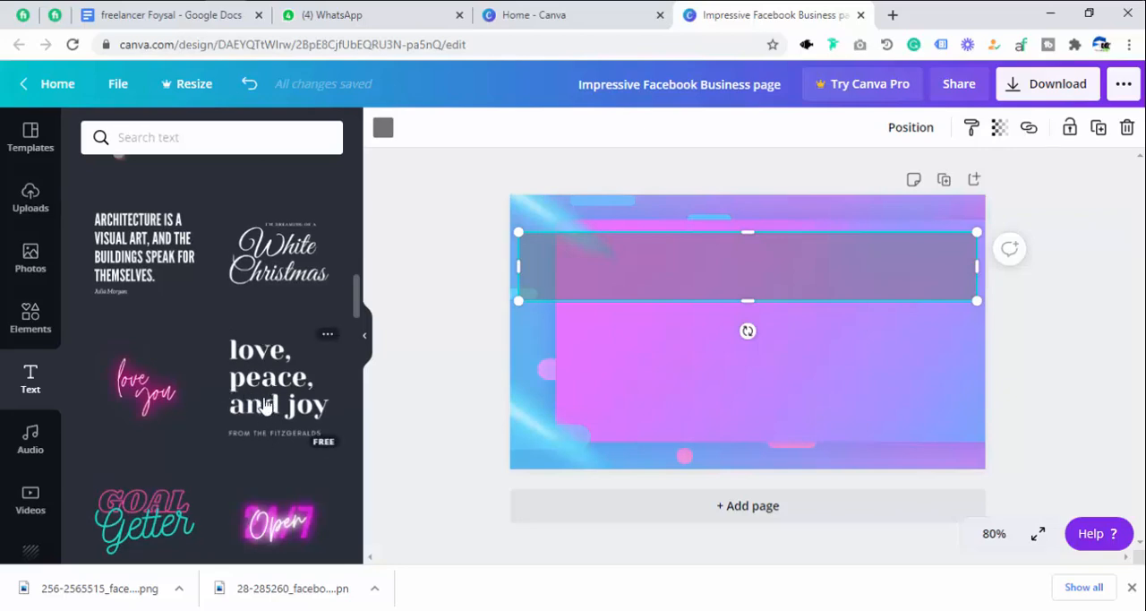
{"action": "left_click", "coordinate": [267, 398]}
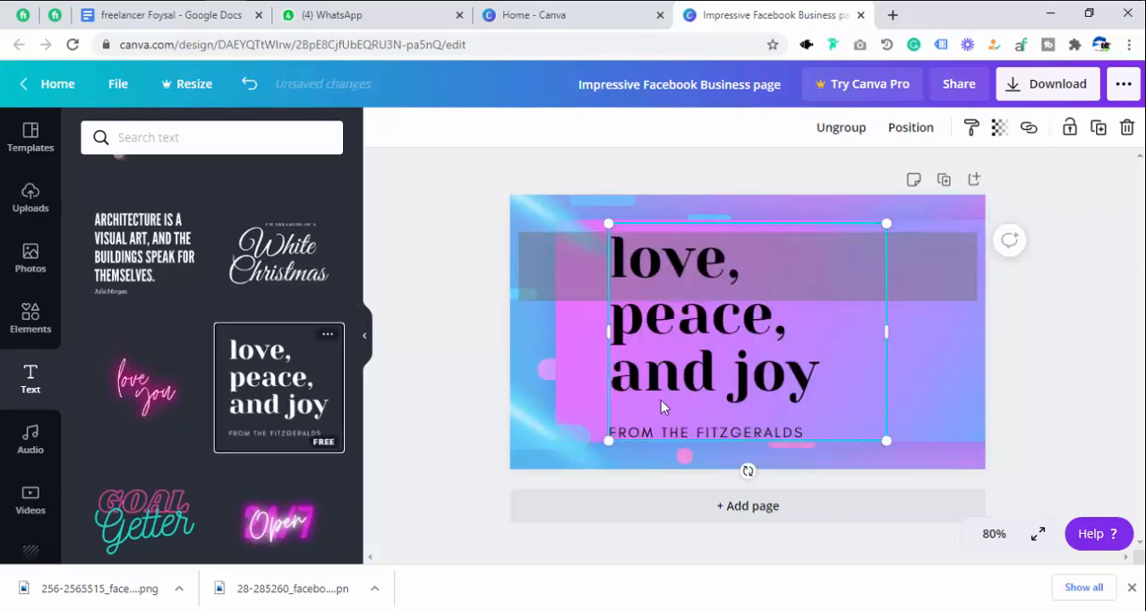
Delete the "FROM THE FITZGERALDS" text from the added font combination.
{"action": "left_click", "coordinate": [725, 434]}
{"action": "left_click", "coordinate": [714, 434]}
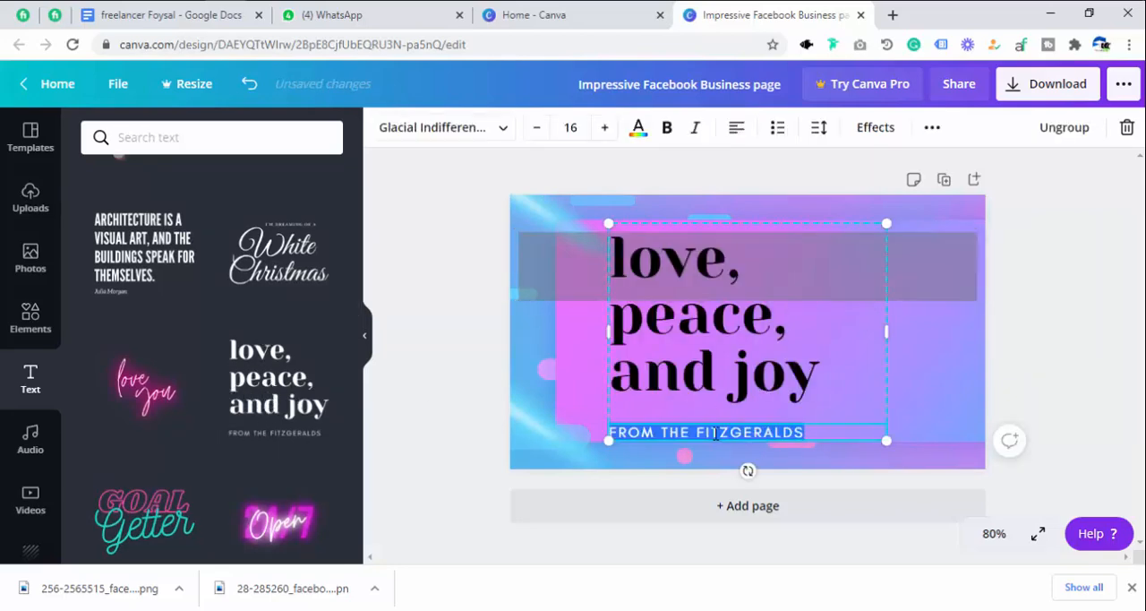
{"action": "key", "text": "BackSpace"}
Replace the "love, peace, and joy" heading with the text "Impressive Facebook Business page".
{"action": "left_click", "coordinate": [704, 344]}
{"action": "left_click", "coordinate": [703, 342]}
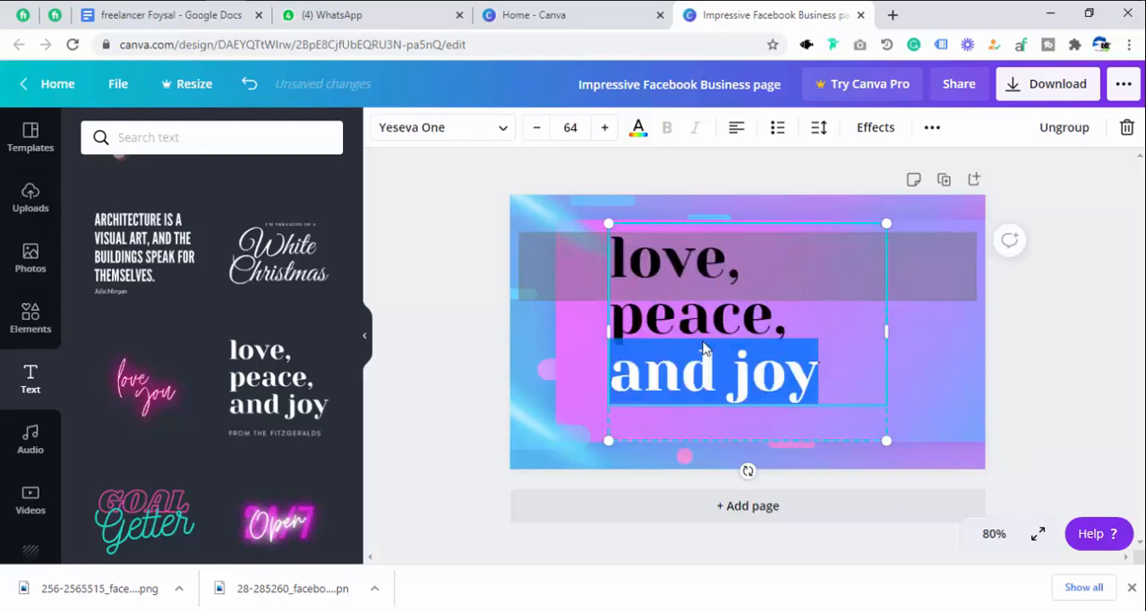
{"action": "left_click", "coordinate": [704, 342]}
{"action": "key", "text": "ctrl+a"}
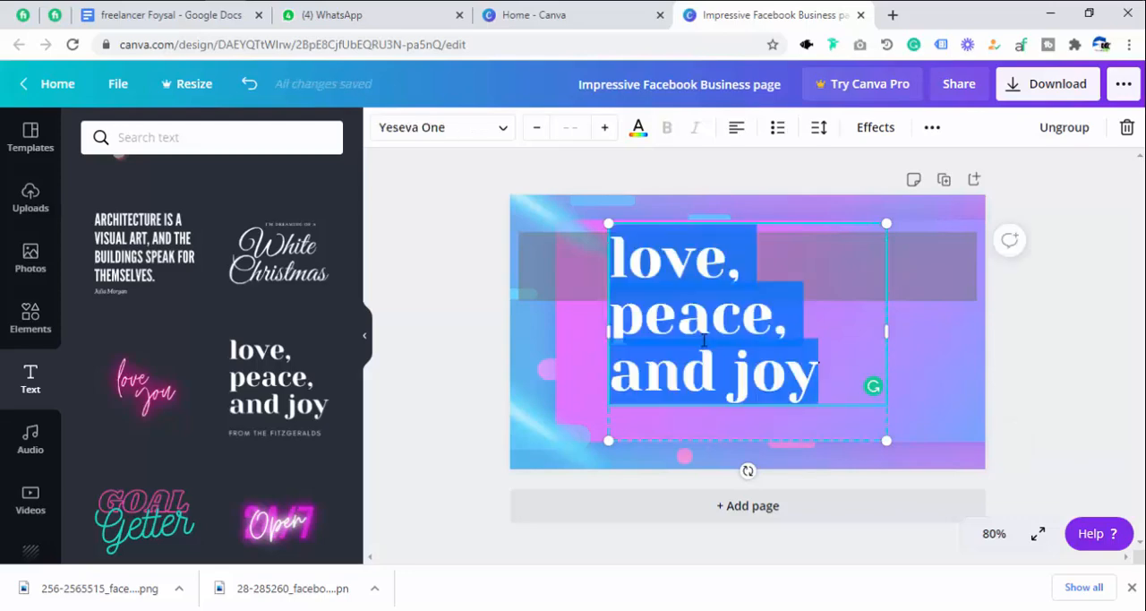
{"action": "key", "text": "BackSpace"}
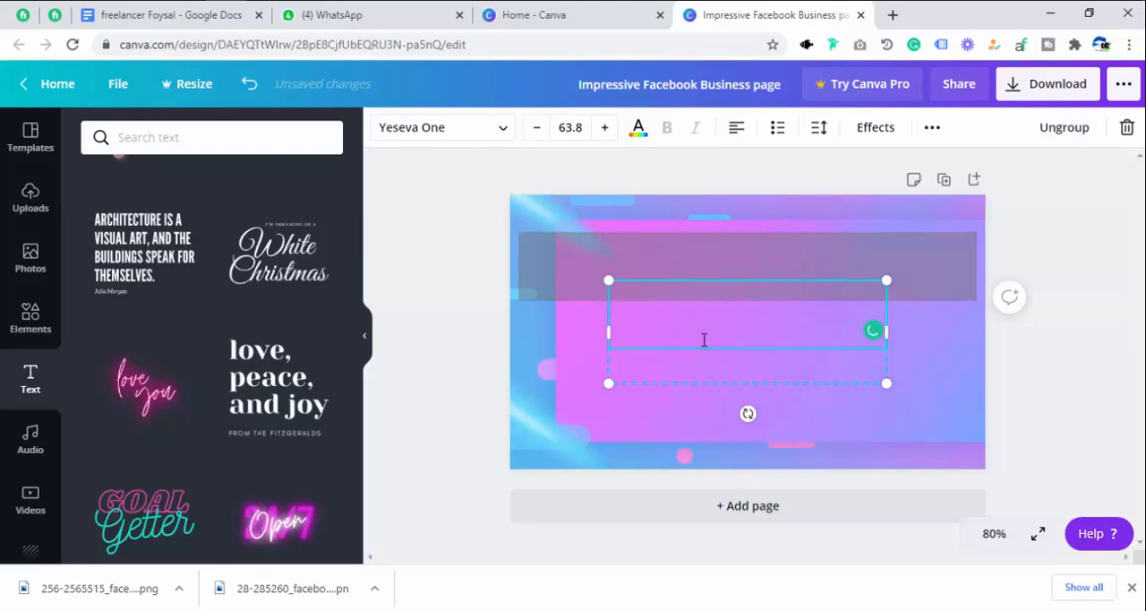
{"action": "type", "text": "Impre"}
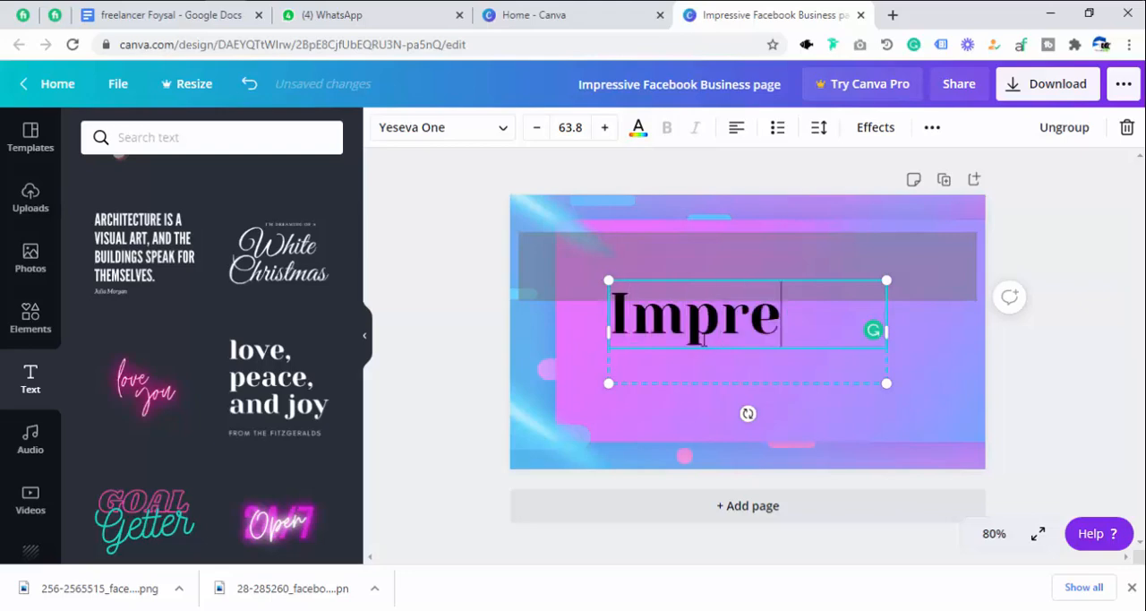
{"action": "type", "text": "ssiv"}
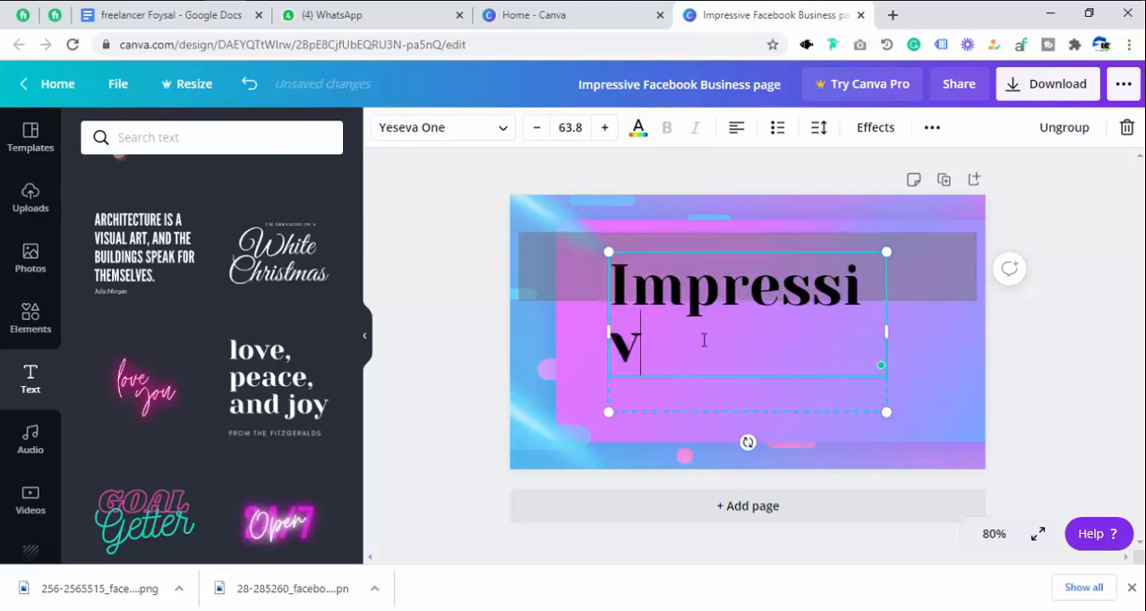
{"action": "type", "text": "e Facebook"}
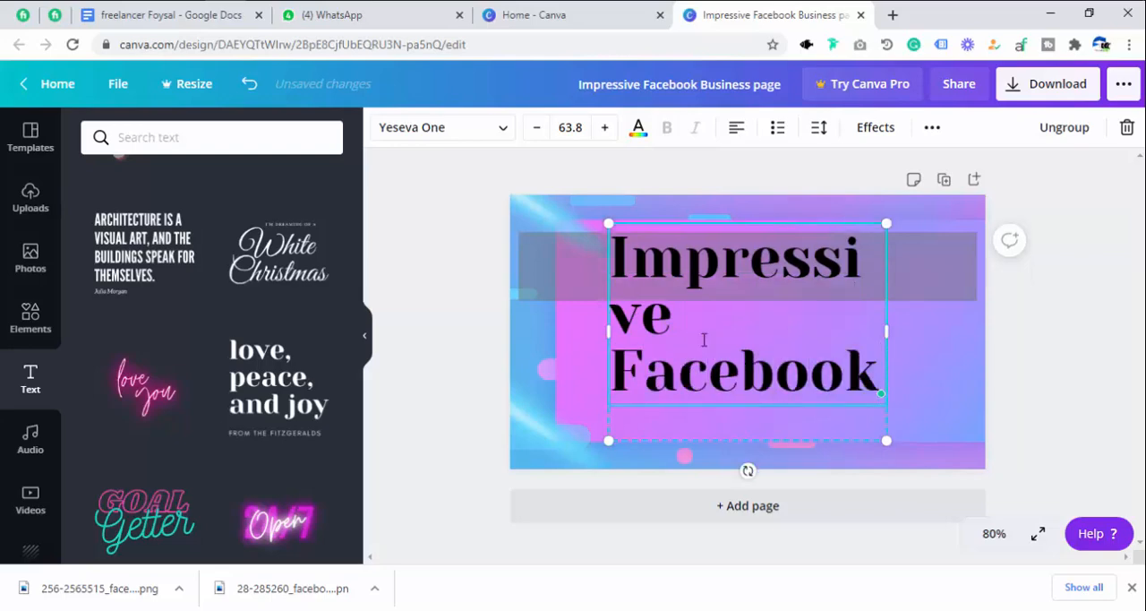
{"action": "type", "text": " Business"}
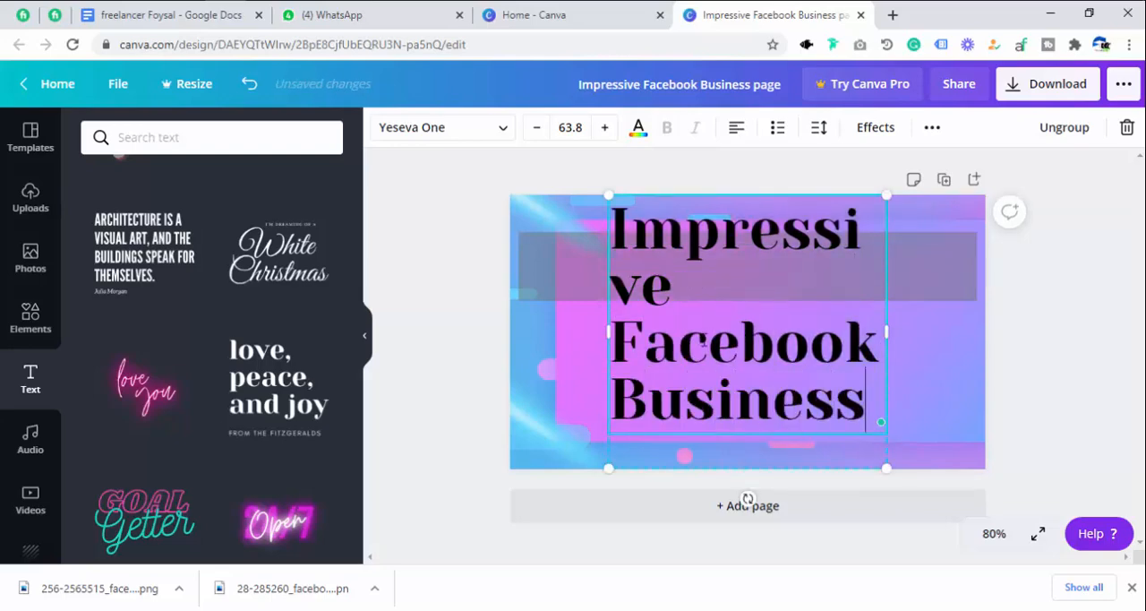
{"action": "type", "text": " page"}
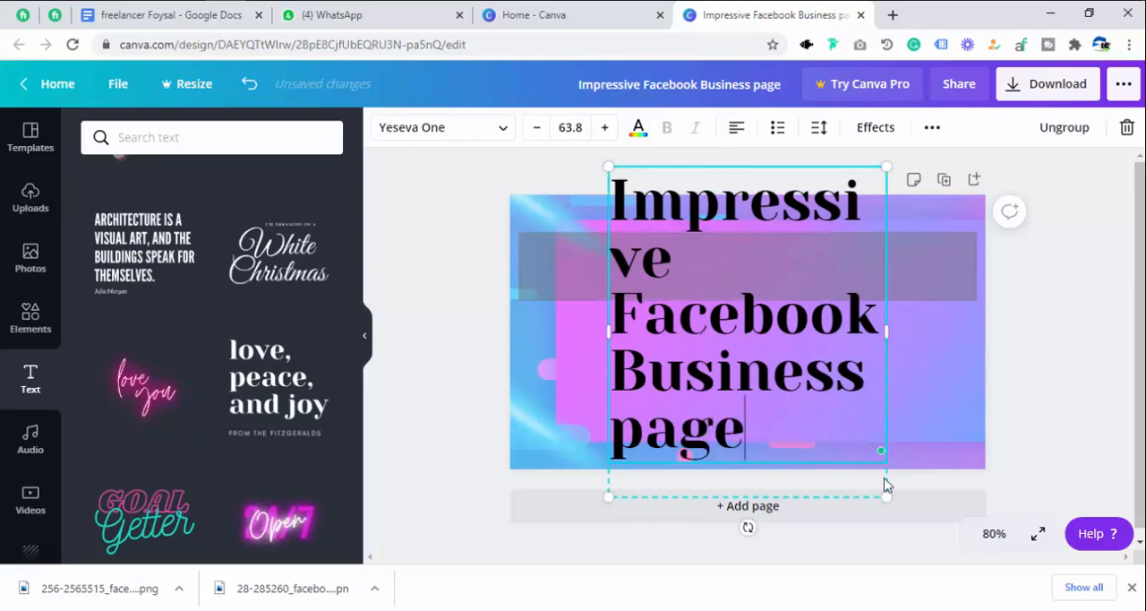
Resize the title to font size 28.2 on a single line and place it over the gray banner across its full width.
{"action": "left_click_drag", "start_coordinate": [806, 419], "coordinate": [711, 350]}
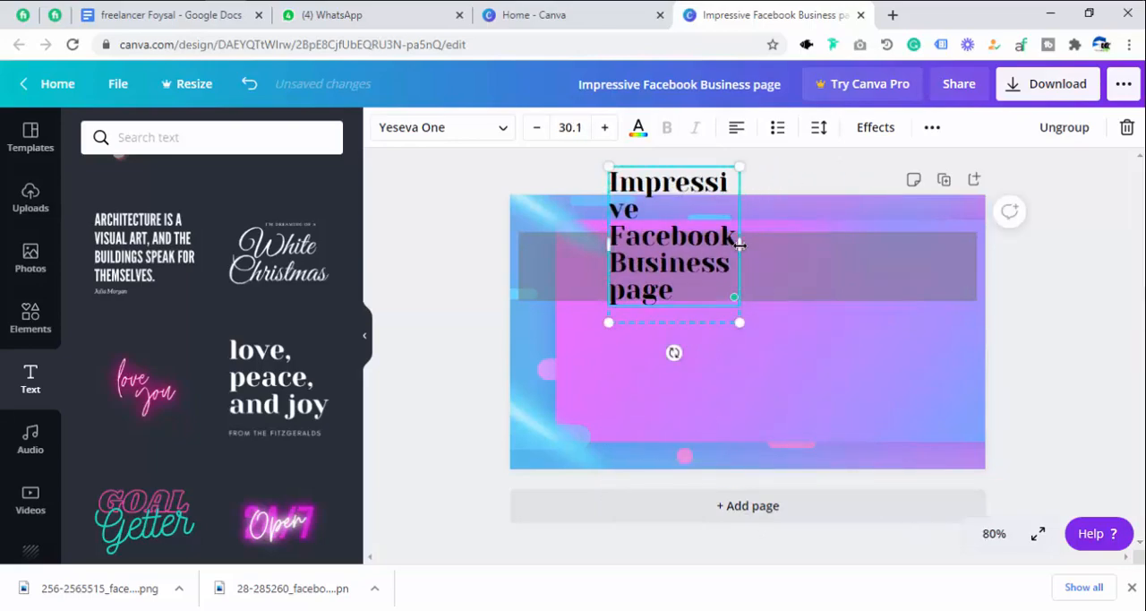
{"action": "left_click_drag", "start_coordinate": [740, 247], "coordinate": [993, 256]}
{"action": "left_click_drag", "start_coordinate": [830, 255], "coordinate": [744, 287]}
{"action": "left_click", "coordinate": [849, 270]}
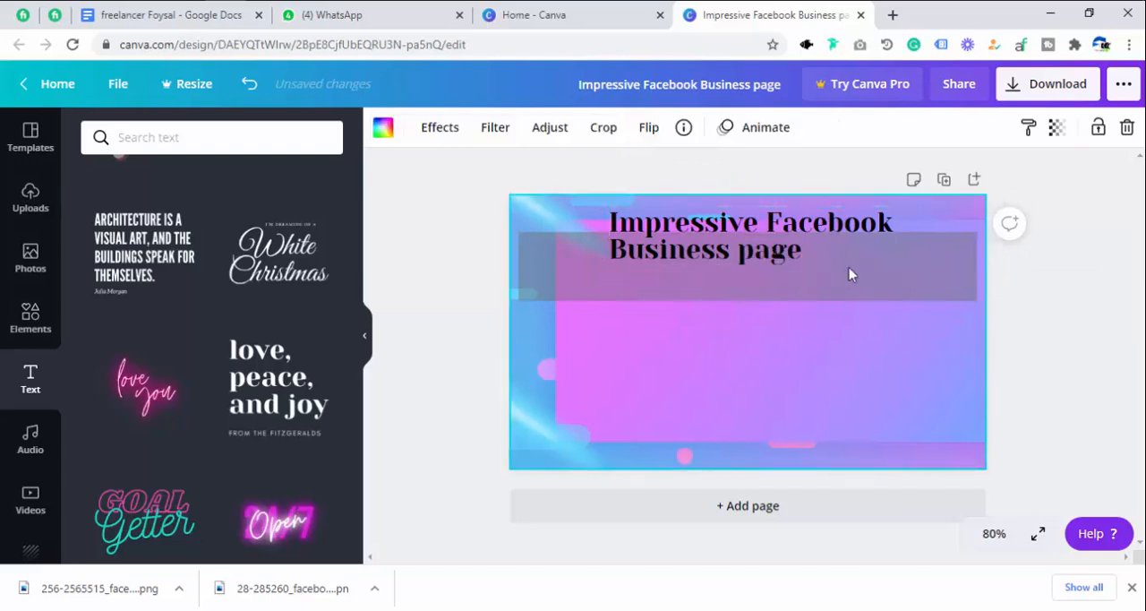
{"action": "left_click_drag", "start_coordinate": [825, 270], "coordinate": [735, 297]}
{"action": "left_click_drag", "start_coordinate": [908, 307], "coordinate": [983, 319]}
{"action": "left_click_drag", "start_coordinate": [809, 261], "coordinate": [773, 263]}
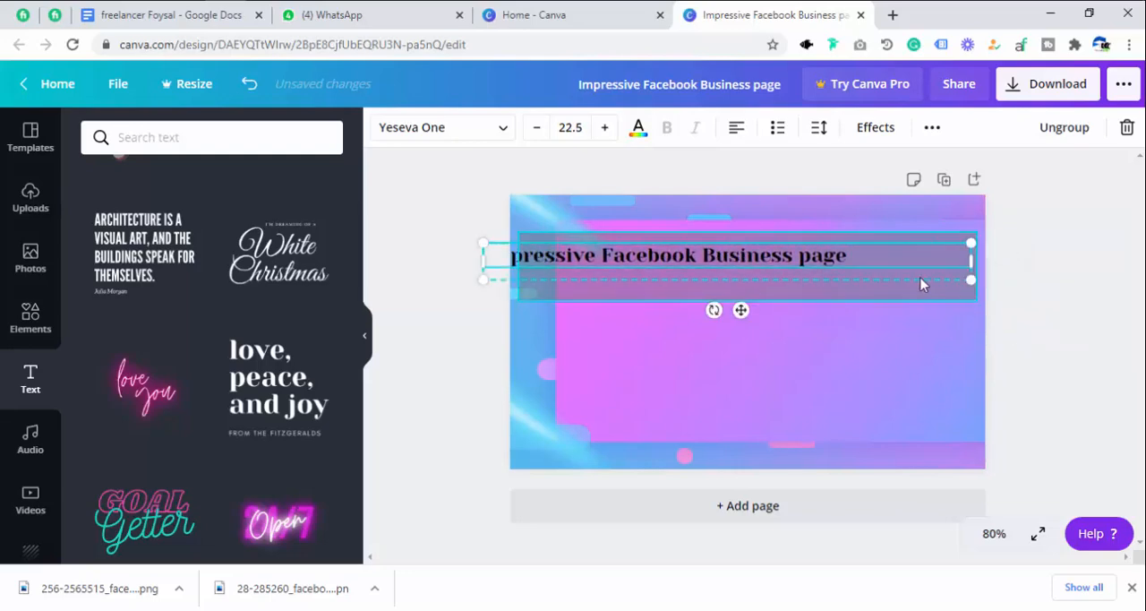
{"action": "left_click_drag", "start_coordinate": [973, 279], "coordinate": [1066, 417]}
{"action": "left_click_drag", "start_coordinate": [740, 267], "coordinate": [780, 266]}
{"action": "left_click", "coordinate": [793, 344]}
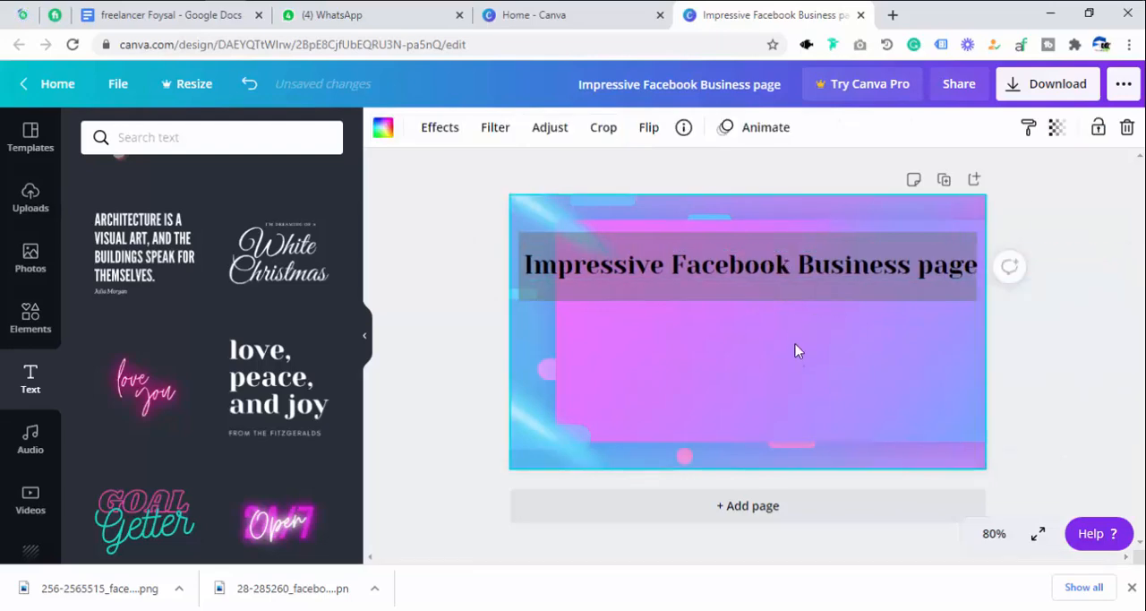
Change the title text color to white from the document colors.
{"action": "left_click", "coordinate": [751, 271]}
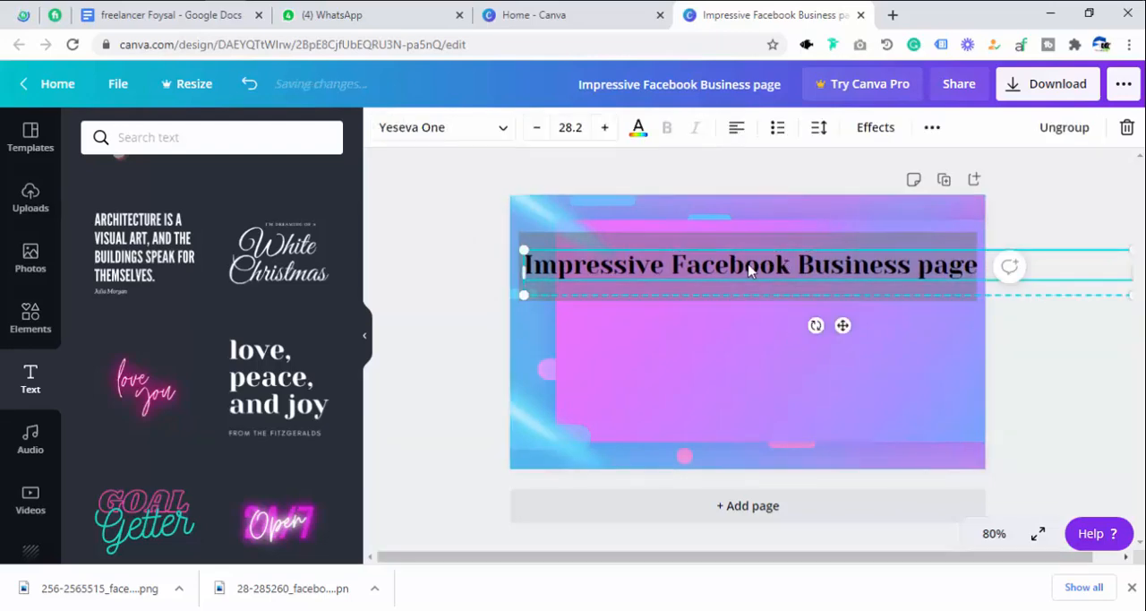
{"action": "left_click", "coordinate": [637, 127]}
{"action": "left_click", "coordinate": [188, 292]}
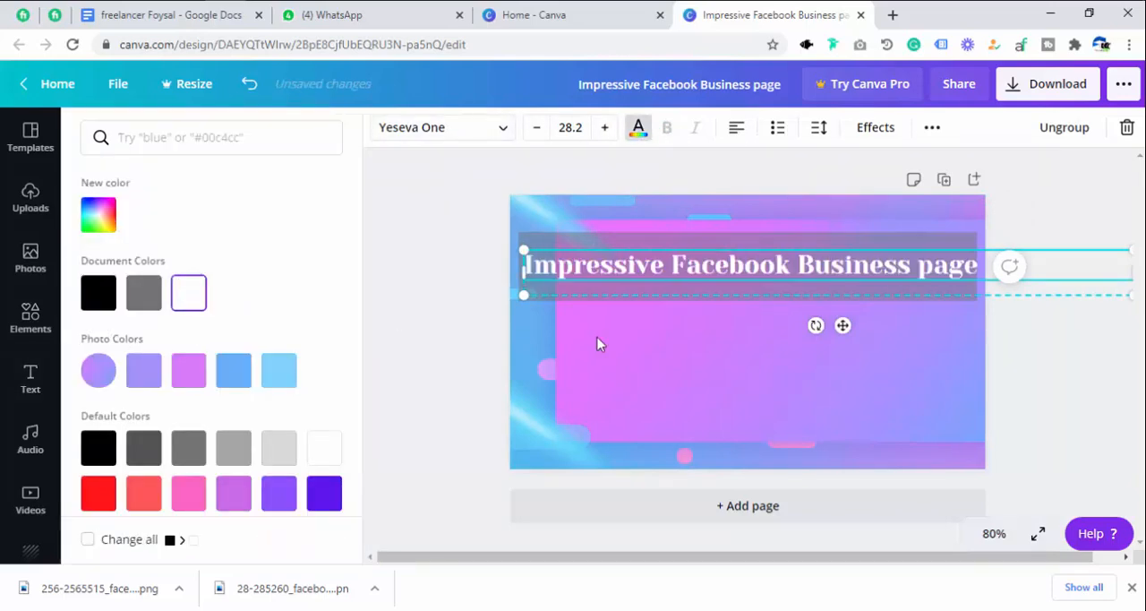
{"action": "left_click", "coordinate": [598, 329]}
{"action": "left_click", "coordinate": [652, 338]}
{"action": "left_click", "coordinate": [648, 269]}
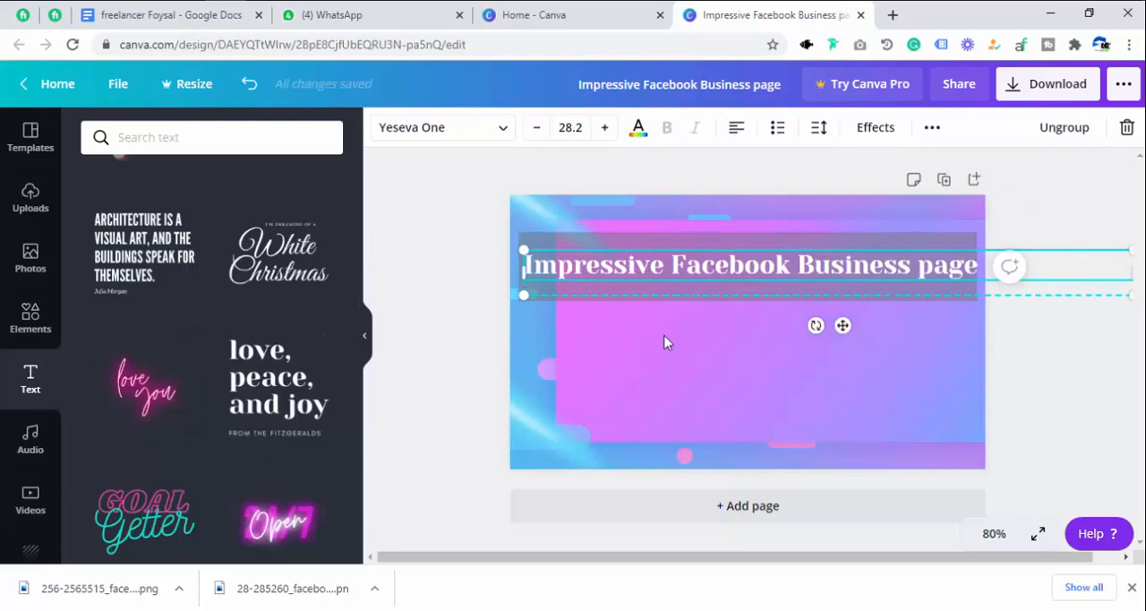
{"action": "left_click", "coordinate": [766, 268]}
{"action": "left_click", "coordinate": [688, 271]}
{"action": "left_click", "coordinate": [606, 485]}
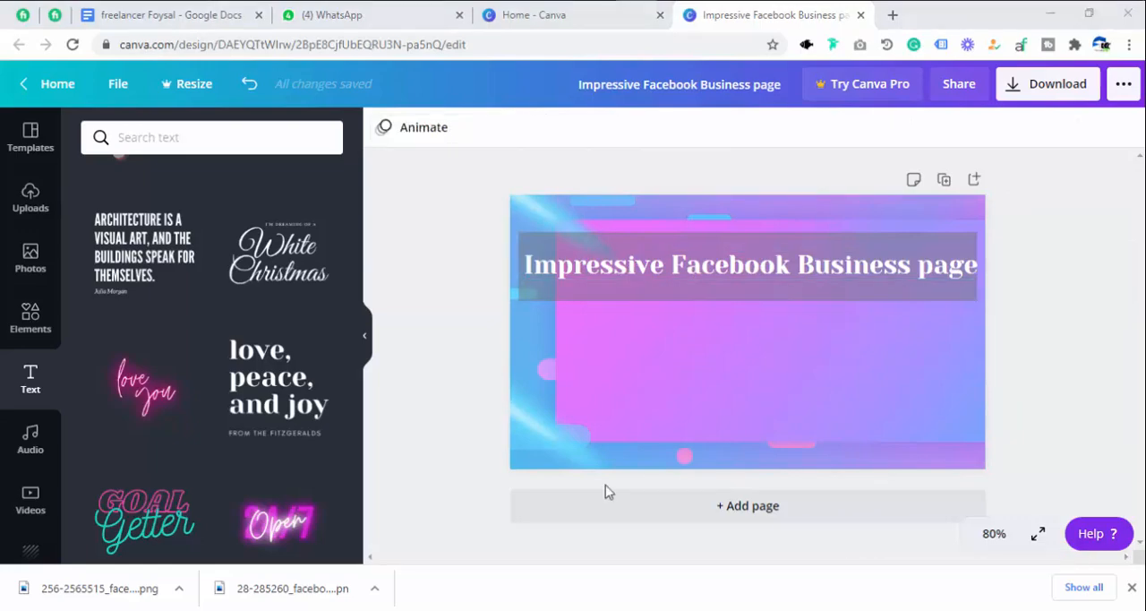
Add a square in the page's lower-left corner and reshape it into a rectangle about a third of the page's width and height.
{"action": "left_click", "coordinate": [30, 326]}
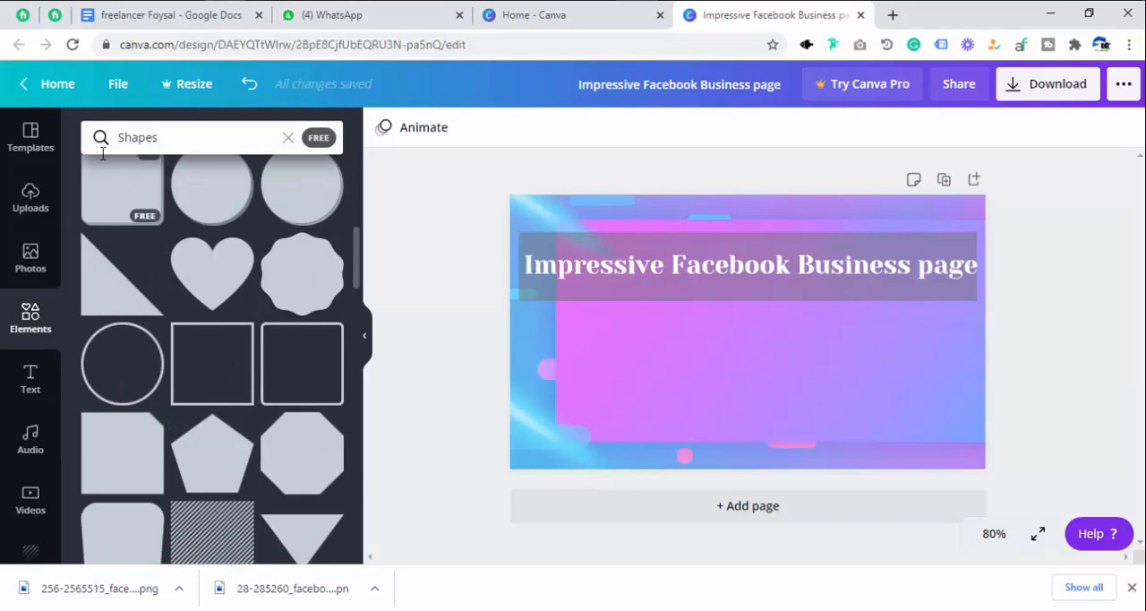
{"action": "left_click", "coordinate": [287, 139]}
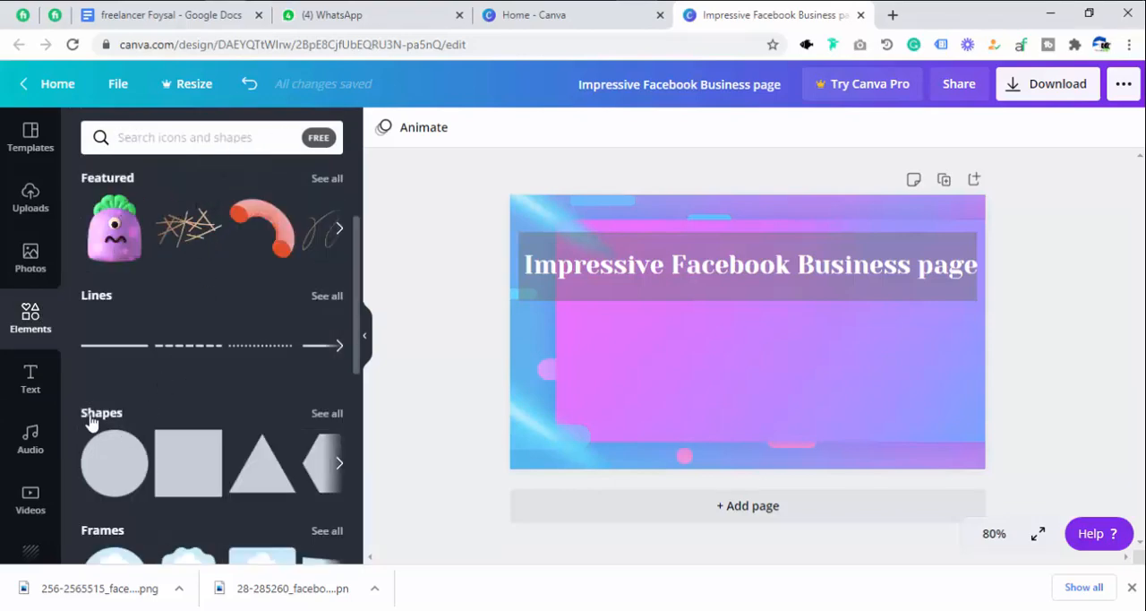
{"action": "left_click", "coordinate": [180, 465]}
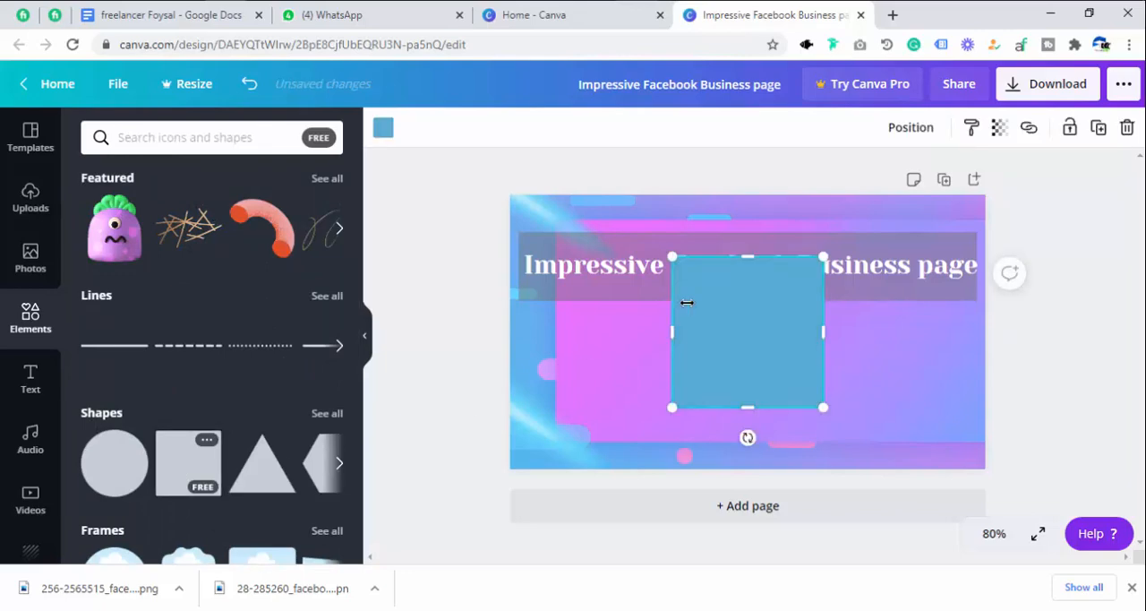
{"action": "left_click_drag", "start_coordinate": [696, 359], "coordinate": [606, 379]}
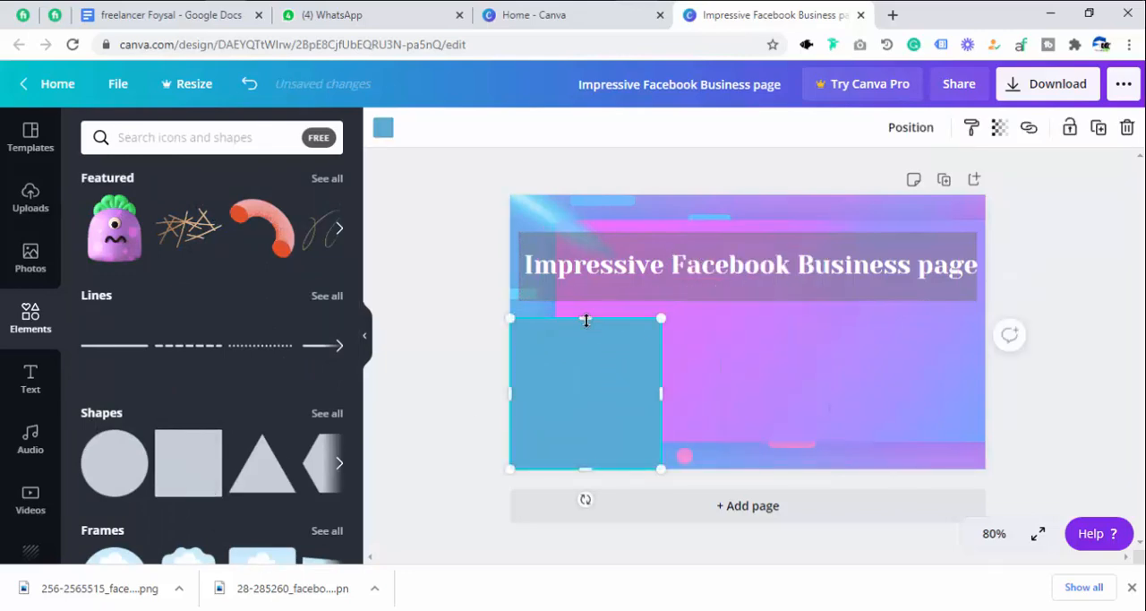
{"action": "left_click_drag", "start_coordinate": [586, 319], "coordinate": [584, 380]}
{"action": "left_click_drag", "start_coordinate": [661, 422], "coordinate": [685, 422]}
Fill the lower-left rectangle with the dark blue from the default colors.
{"action": "left_click", "coordinate": [384, 128]}
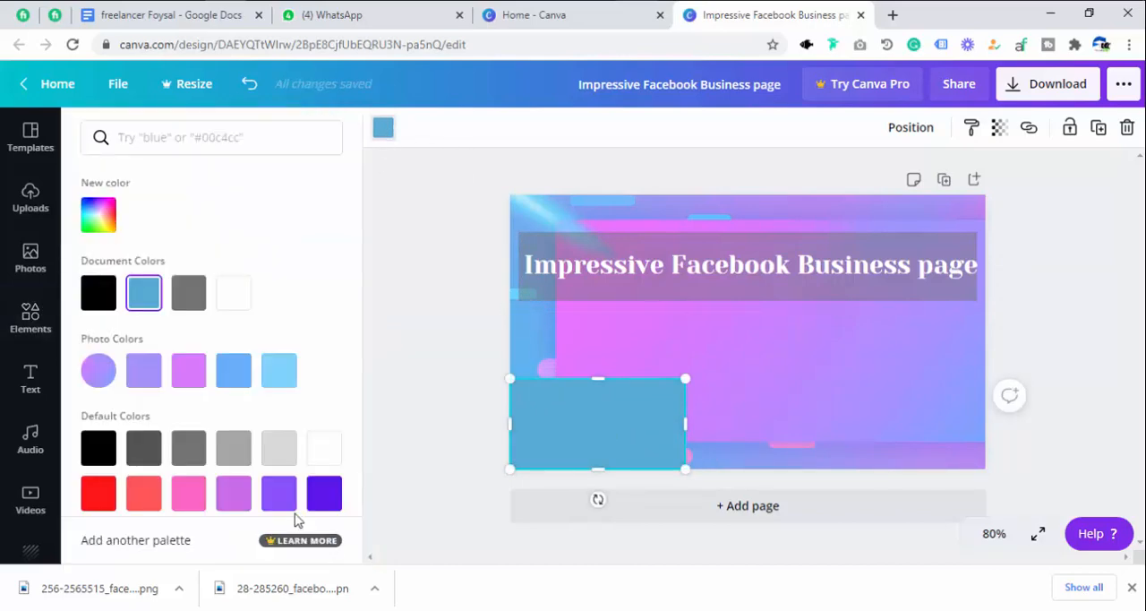
{"action": "scroll", "coordinate": [305, 475], "scroll_direction": "down", "scroll_amount": 2}
{"action": "left_click", "coordinate": [320, 423]}
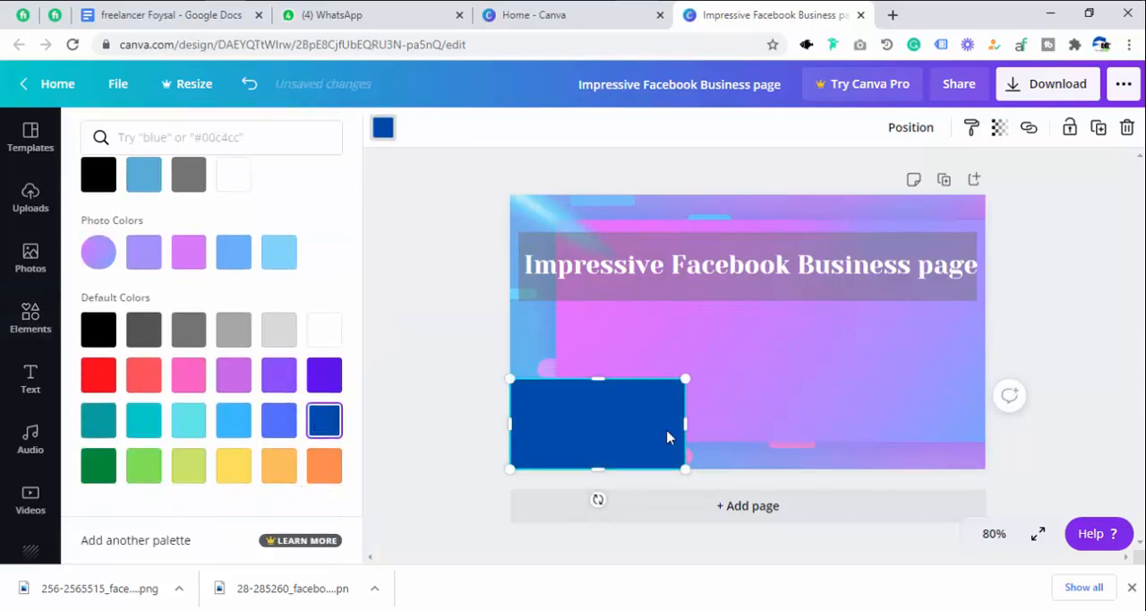
Add a right triangle shape and place it against the blue rectangle's right side so its slope starts at the rectangle's upper corner.
{"action": "left_click", "coordinate": [31, 318]}
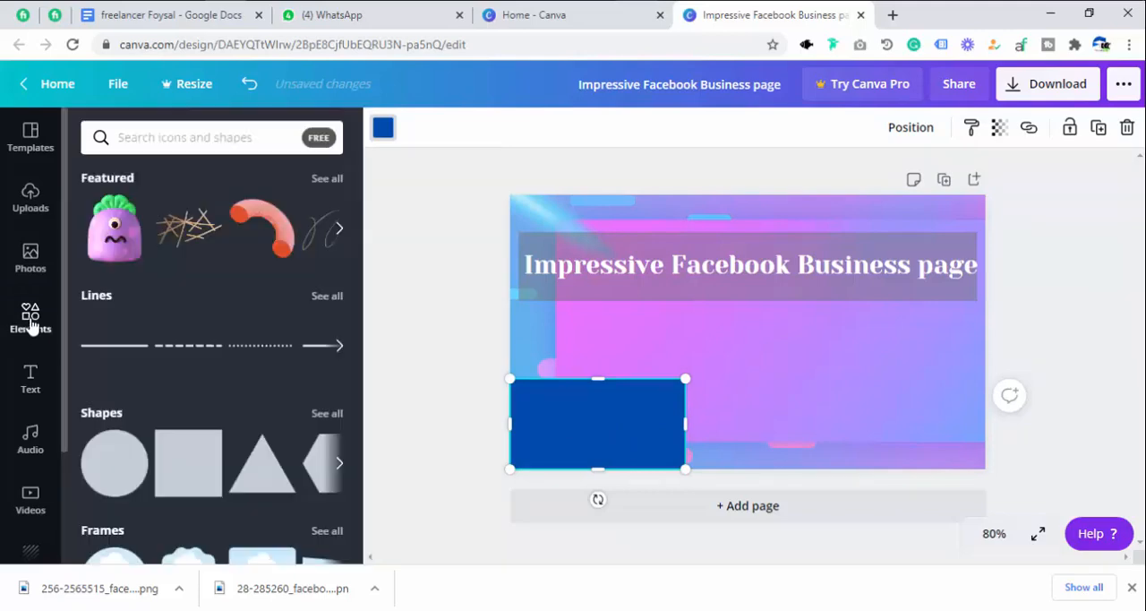
{"action": "scroll", "coordinate": [262, 396], "scroll_direction": "down", "scroll_amount": 1}
{"action": "scroll", "coordinate": [262, 397], "scroll_direction": "down", "scroll_amount": 1}
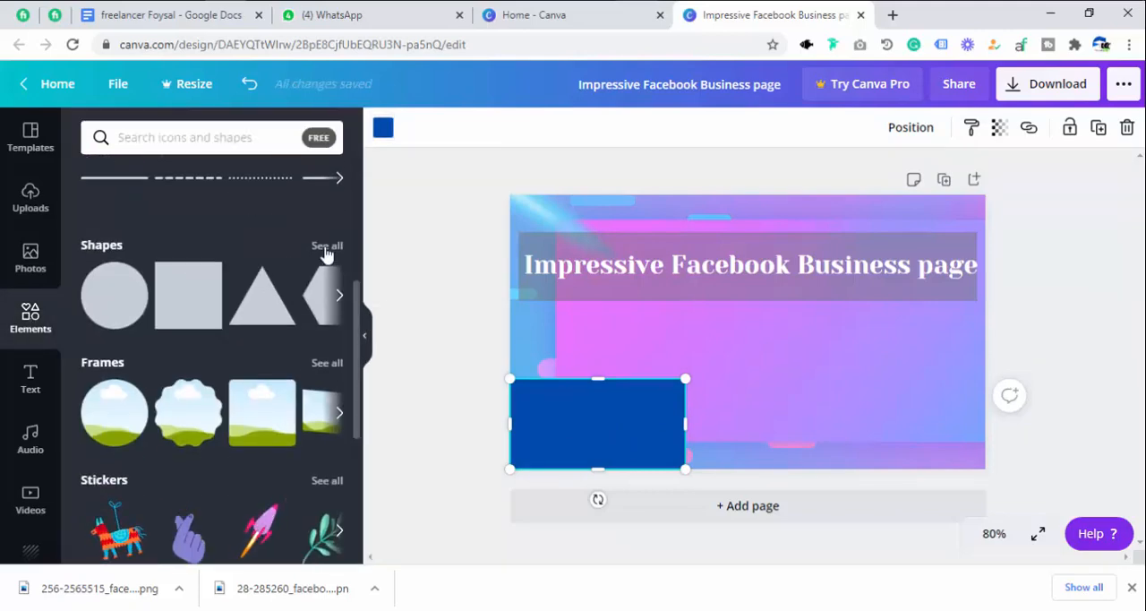
{"action": "left_click", "coordinate": [325, 246]}
{"action": "scroll", "coordinate": [131, 431], "scroll_direction": "down", "scroll_amount": 5}
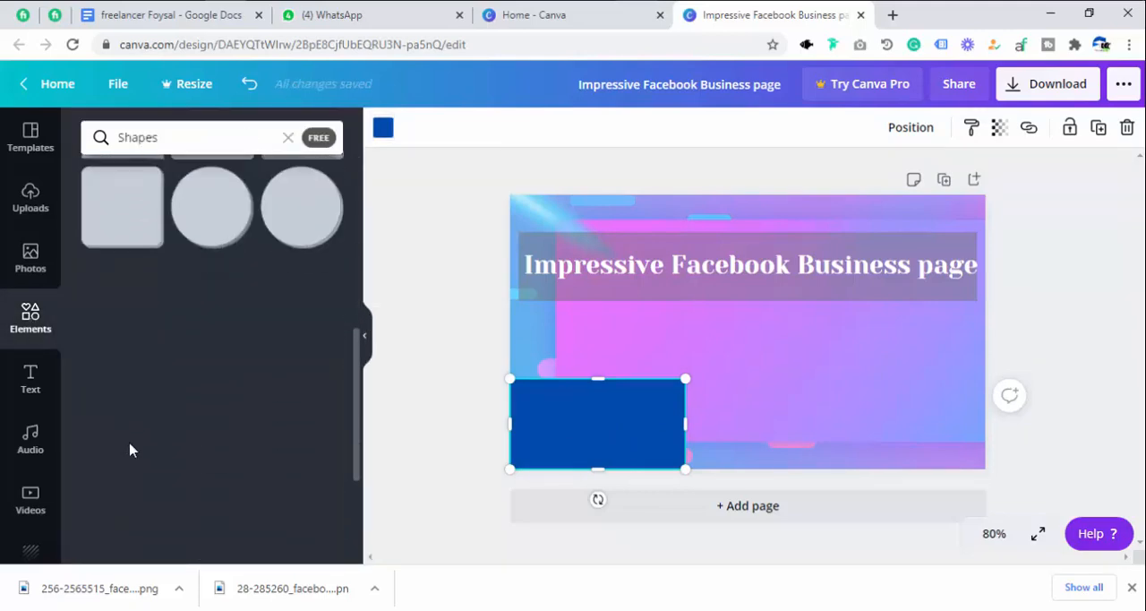
{"action": "left_click", "coordinate": [98, 295]}
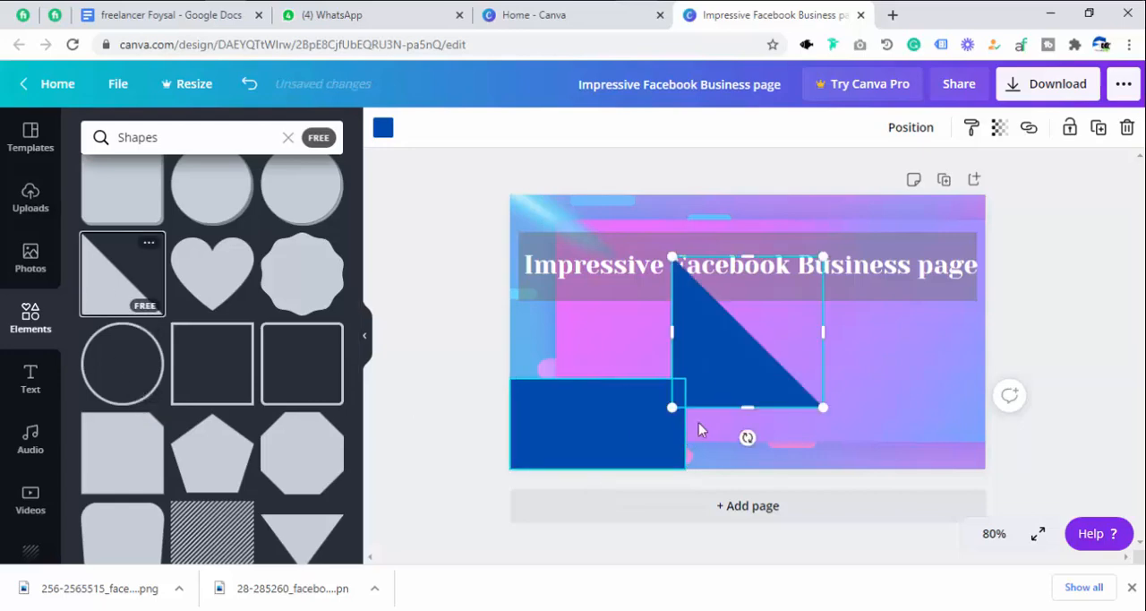
{"action": "left_click_drag", "start_coordinate": [703, 358], "coordinate": [719, 469]}
{"action": "left_click", "coordinate": [807, 362]}
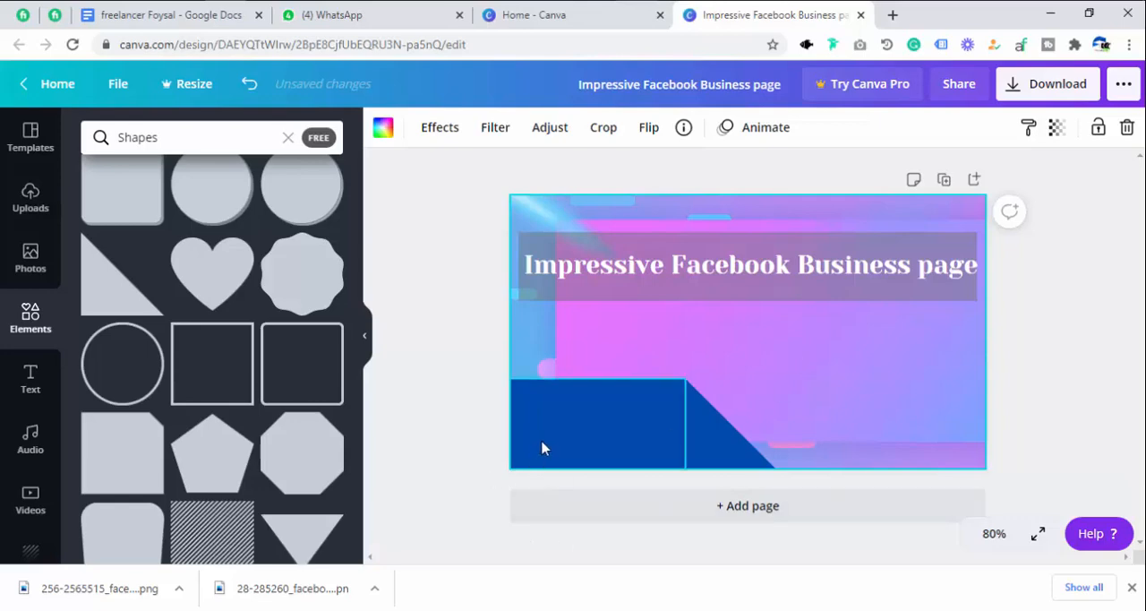
Add the "love, peace, and joy" font combination to the page and clear its small "FROM THE FITZGERALDS" line.
{"action": "left_click", "coordinate": [28, 385]}
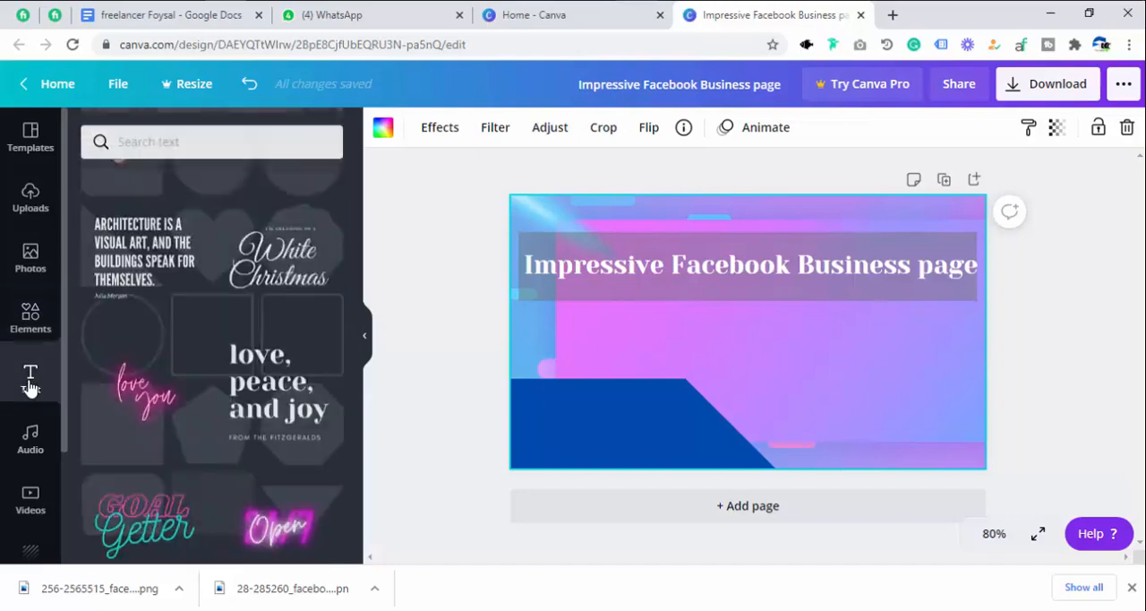
{"action": "scroll", "coordinate": [174, 307], "scroll_direction": "up", "scroll_amount": 5}
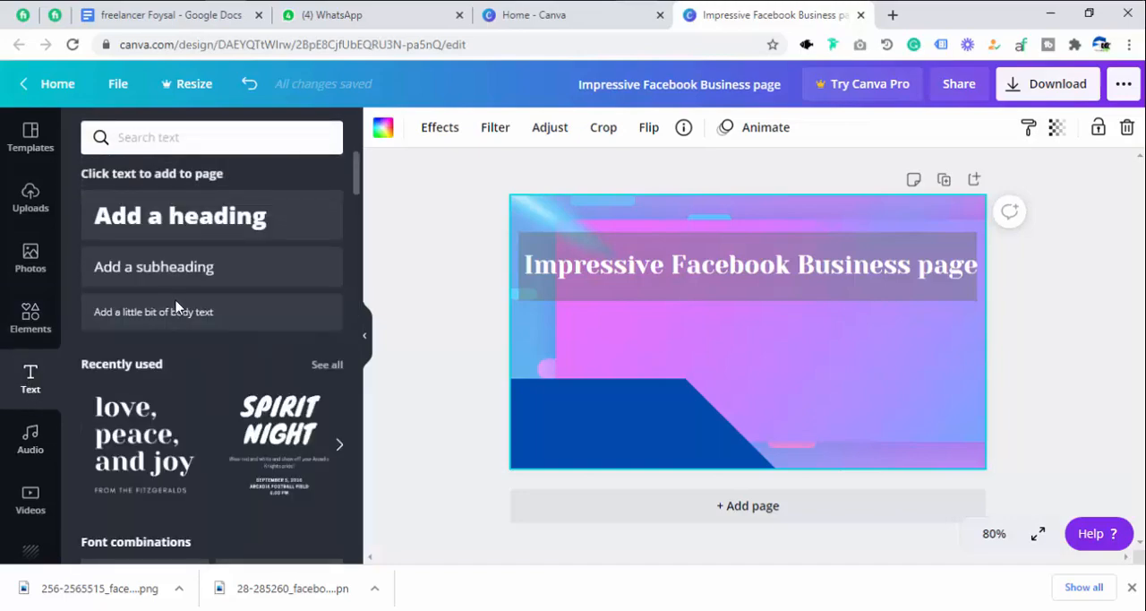
{"action": "scroll", "coordinate": [183, 349], "scroll_direction": "down", "scroll_amount": 4}
{"action": "scroll", "coordinate": [179, 348], "scroll_direction": "up", "scroll_amount": 2}
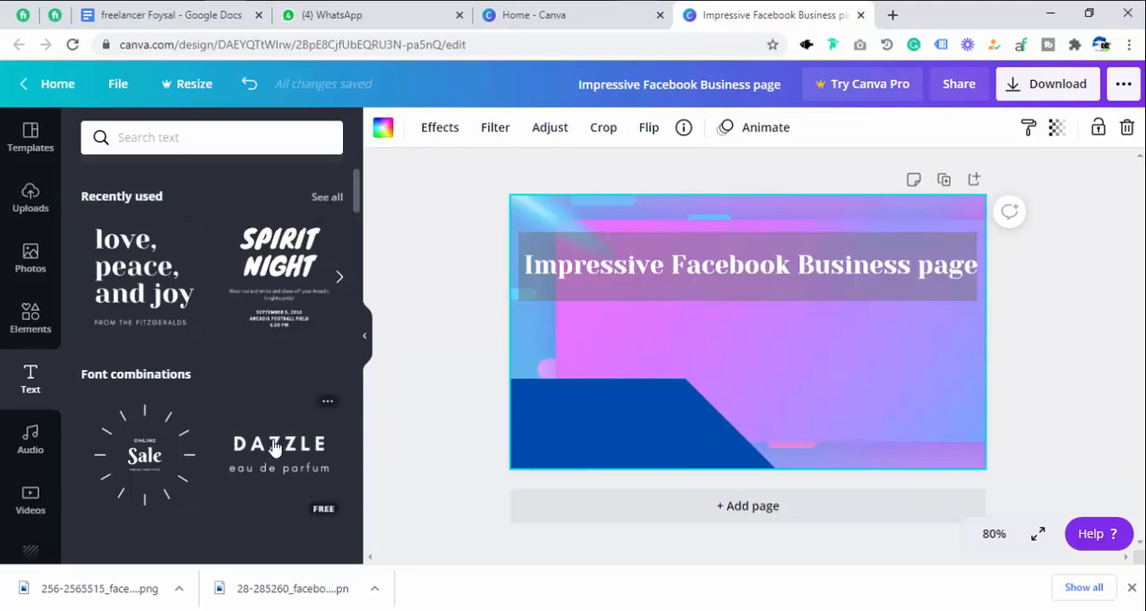
{"action": "left_click", "coordinate": [166, 300]}
{"action": "left_click", "coordinate": [707, 429]}
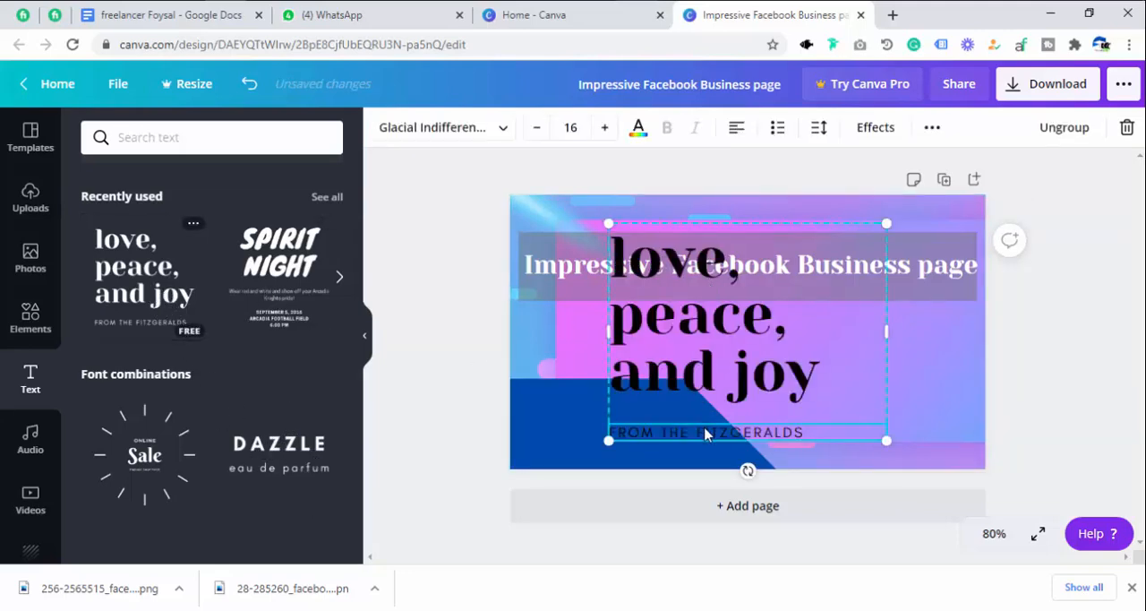
{"action": "left_click", "coordinate": [707, 430]}
{"action": "key", "text": "BackSpace"}
Replace the "love, peace, and joy" text with "Create Page", splitting the two words over two lines.
{"action": "double_click", "coordinate": [694, 307]}
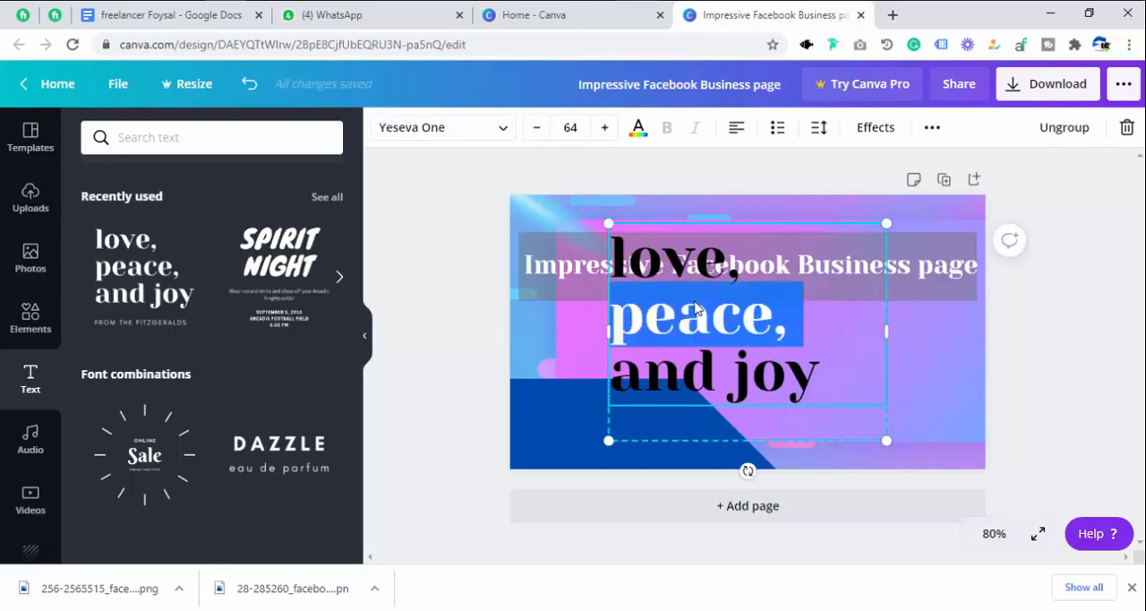
{"action": "left_click", "coordinate": [754, 375]}
{"action": "left_click_drag", "start_coordinate": [818, 372], "coordinate": [616, 268]}
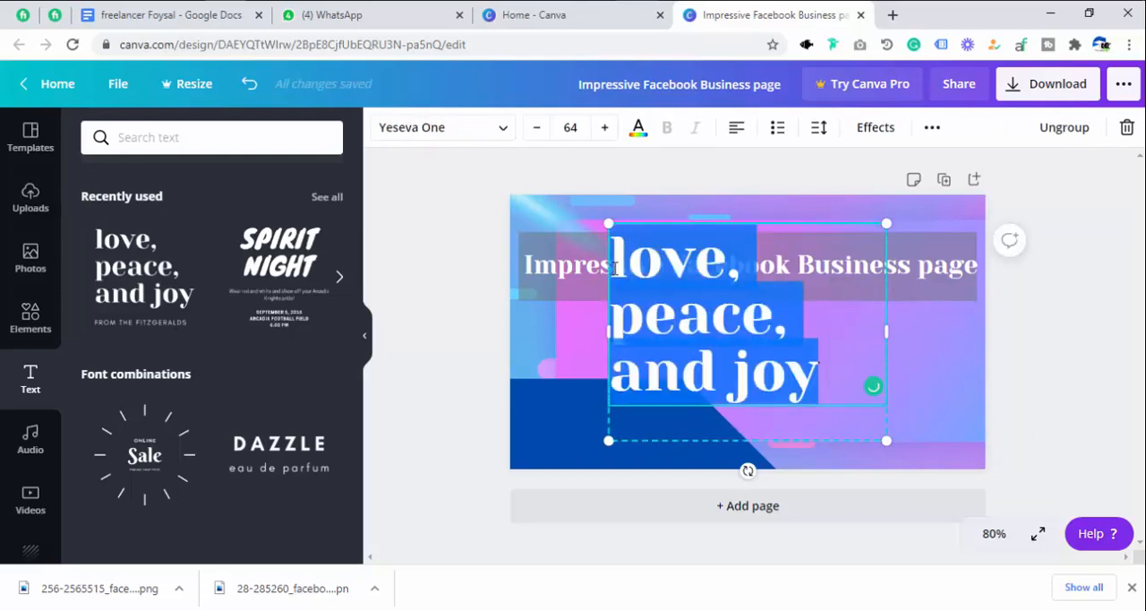
{"action": "key", "text": "BackSpace"}
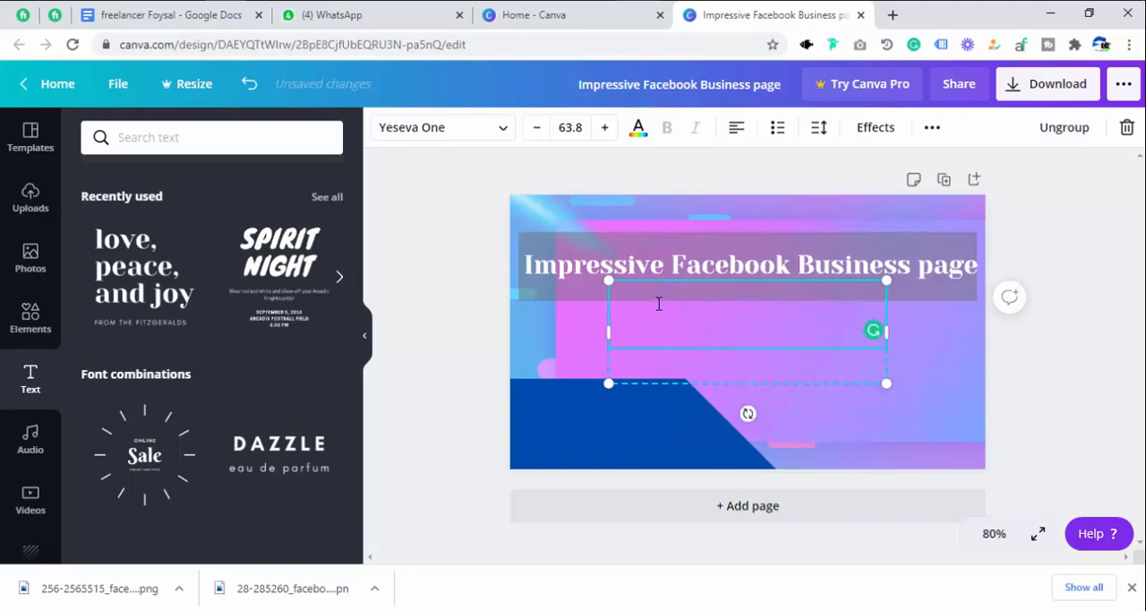
{"action": "type", "text": "Care"}
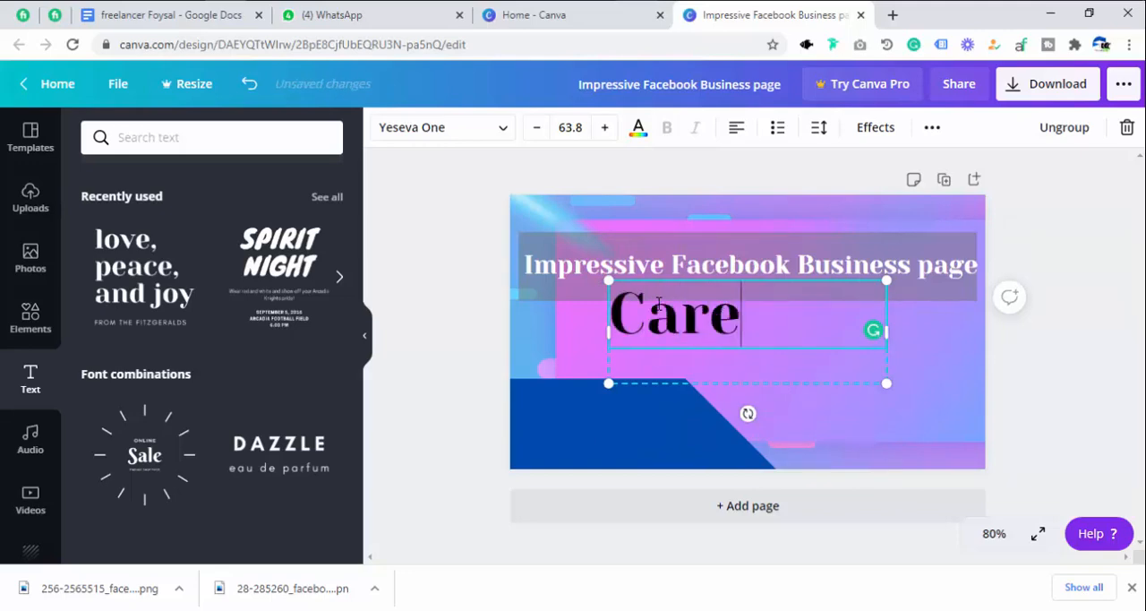
{"action": "key", "text": "BackSpace"}
{"action": "key", "text": "BackSpace"}
{"action": "key", "text": "BackSpace"}
{"action": "type", "text": "reatge"}
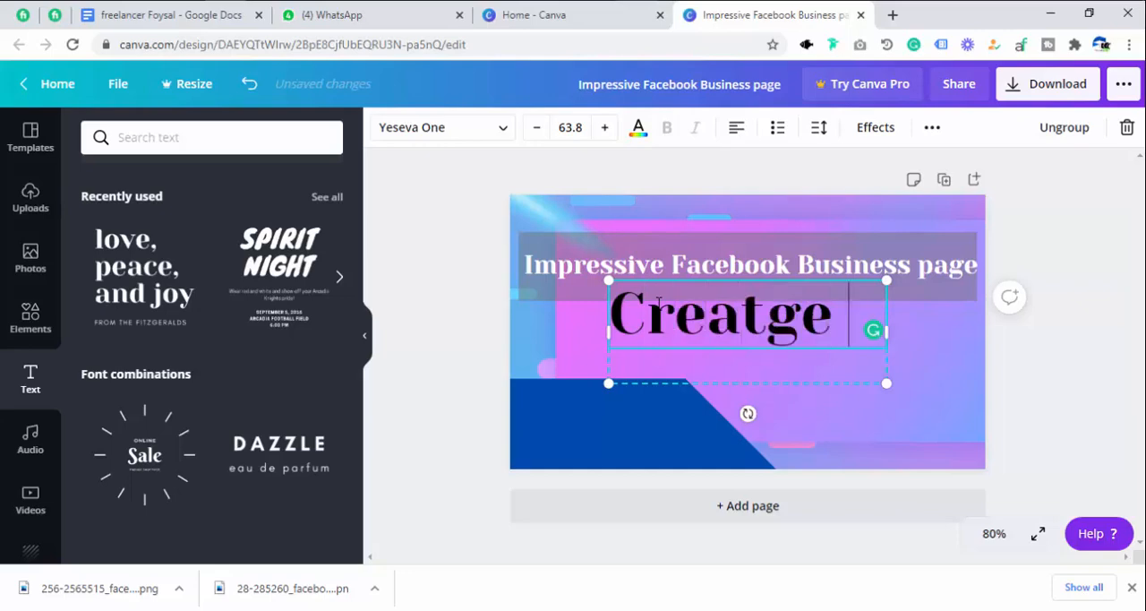
{"action": "key", "text": "BackSpace"}
{"action": "key", "text": "BackSpace"}
{"action": "type", "text": "age"}
{"action": "key", "text": "BackSpace"}
{"action": "key", "text": "BackSpace"}
{"action": "key", "text": "BackSpace"}
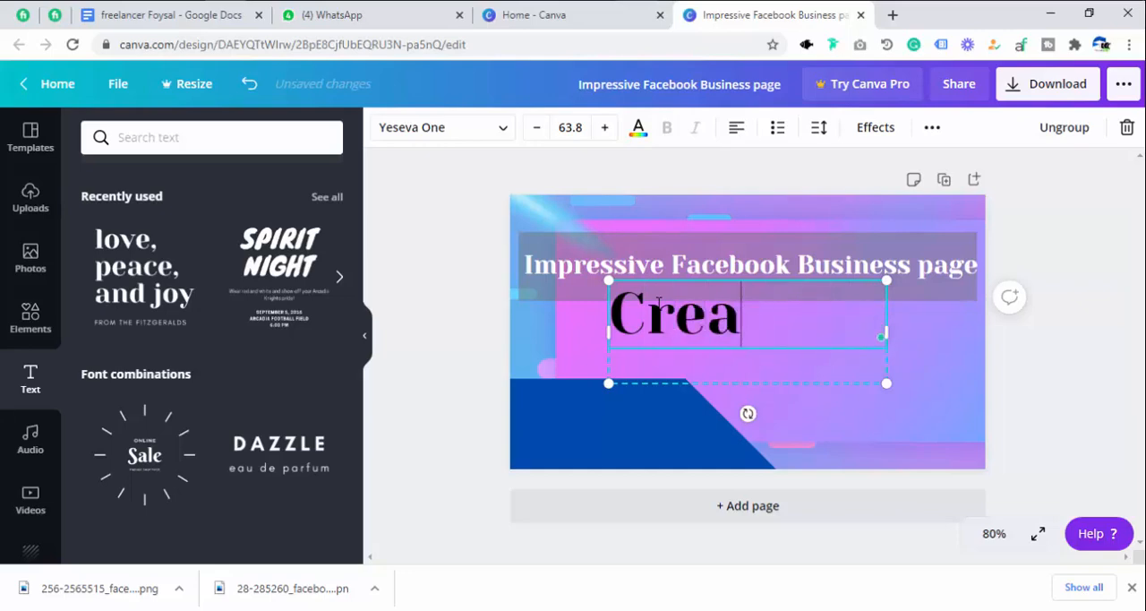
{"action": "type", "text": "te"}
{"action": "key", "text": "Return"}
{"action": "type", "text": "Page"}
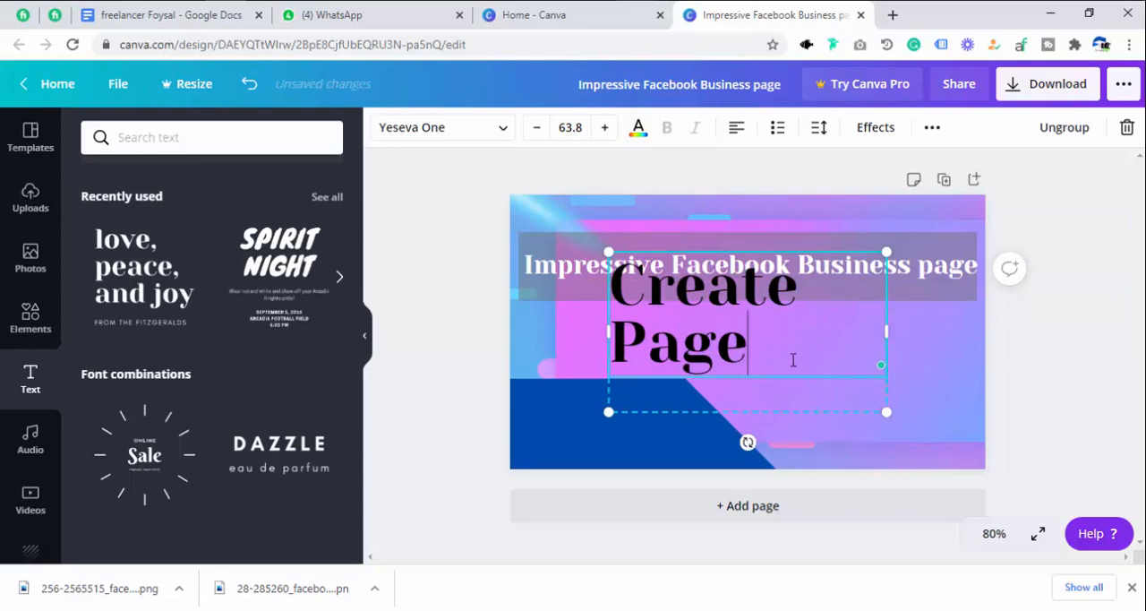
Shrink the "Create Page" text to size 20, widen its box to fit one line, and place it at the top of the blue rectangle.
{"action": "left_click_drag", "start_coordinate": [876, 405], "coordinate": [740, 344]}
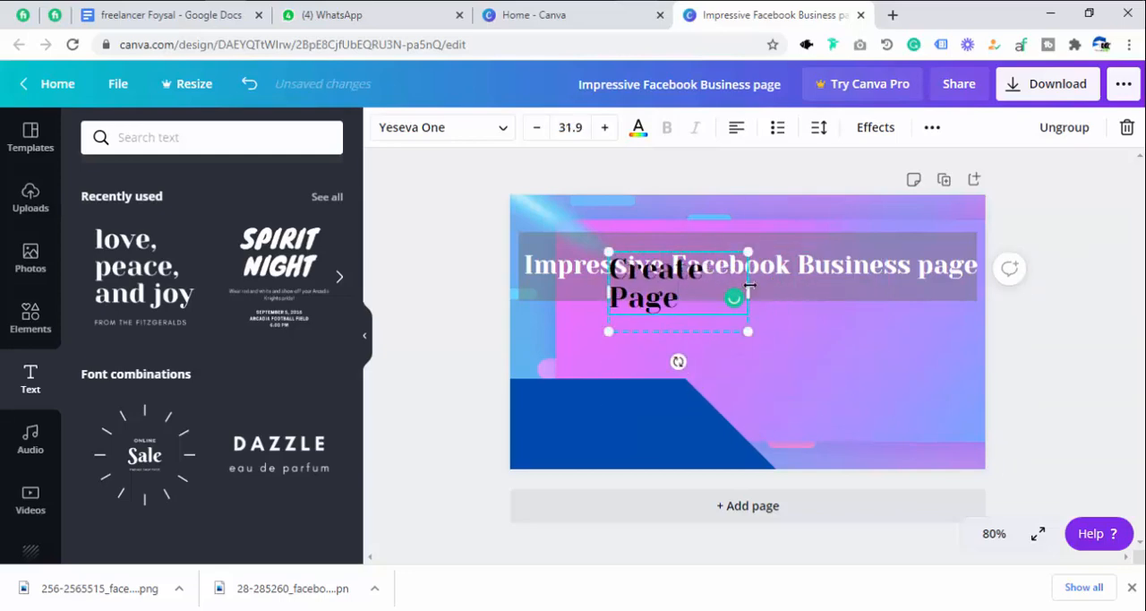
{"action": "left_click_drag", "start_coordinate": [752, 286], "coordinate": [829, 288]}
{"action": "left_click", "coordinate": [638, 371]}
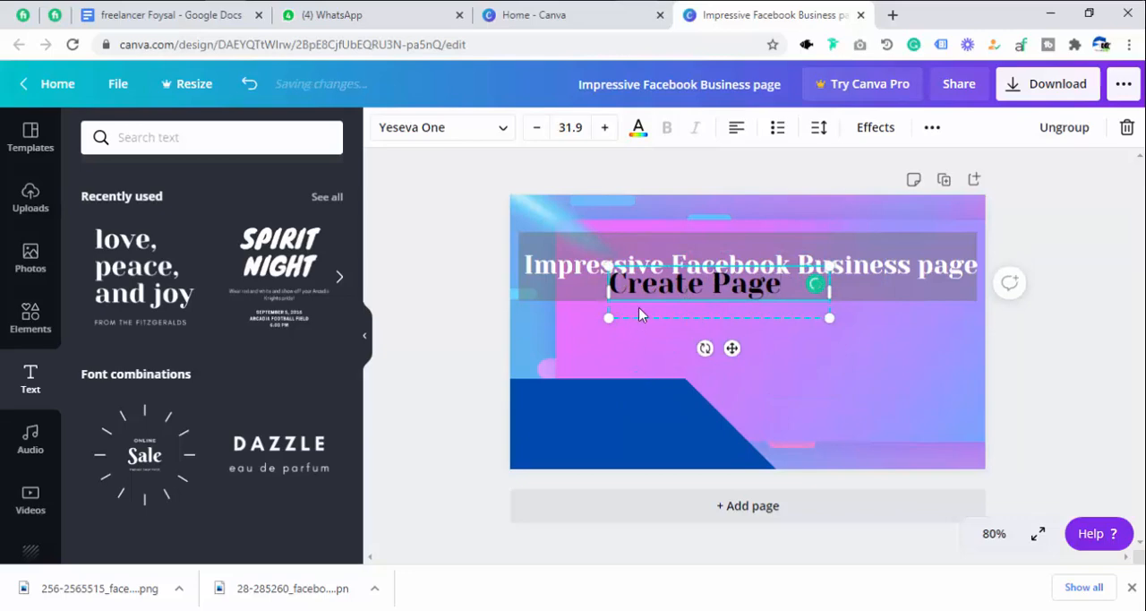
{"action": "left_click_drag", "start_coordinate": [637, 288], "coordinate": [546, 400]}
{"action": "left_click_drag", "start_coordinate": [722, 430], "coordinate": [609, 395]}
{"action": "left_click", "coordinate": [706, 440]}
{"action": "left_click", "coordinate": [609, 406]}
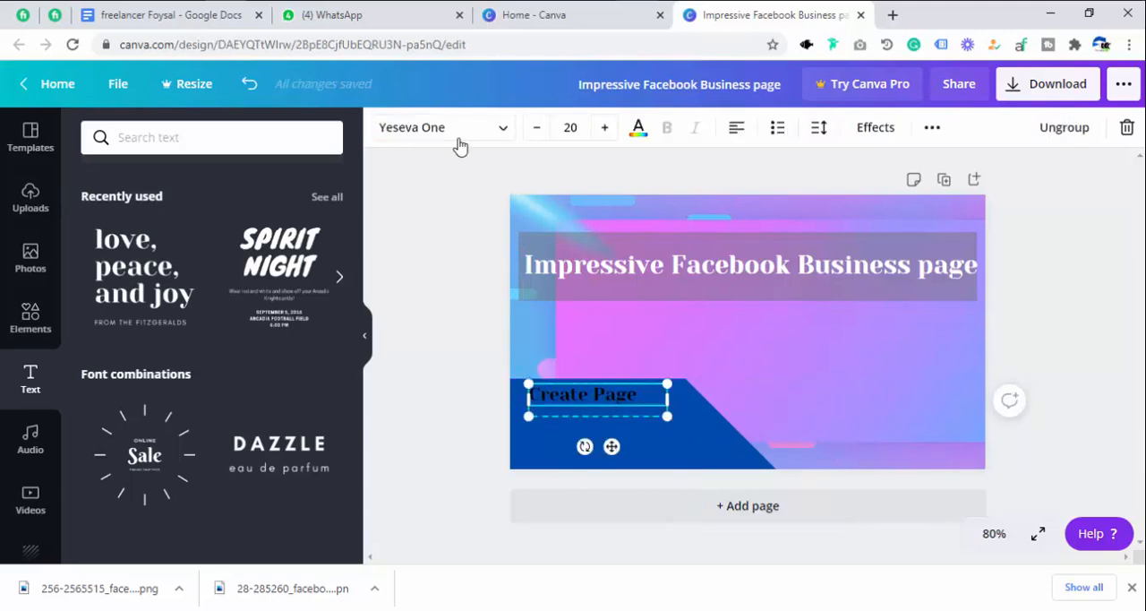
Change the "Create Page" text color to white.
{"action": "left_click", "coordinate": [639, 130]}
{"action": "left_click", "coordinate": [226, 309]}
{"action": "left_click", "coordinate": [746, 334]}
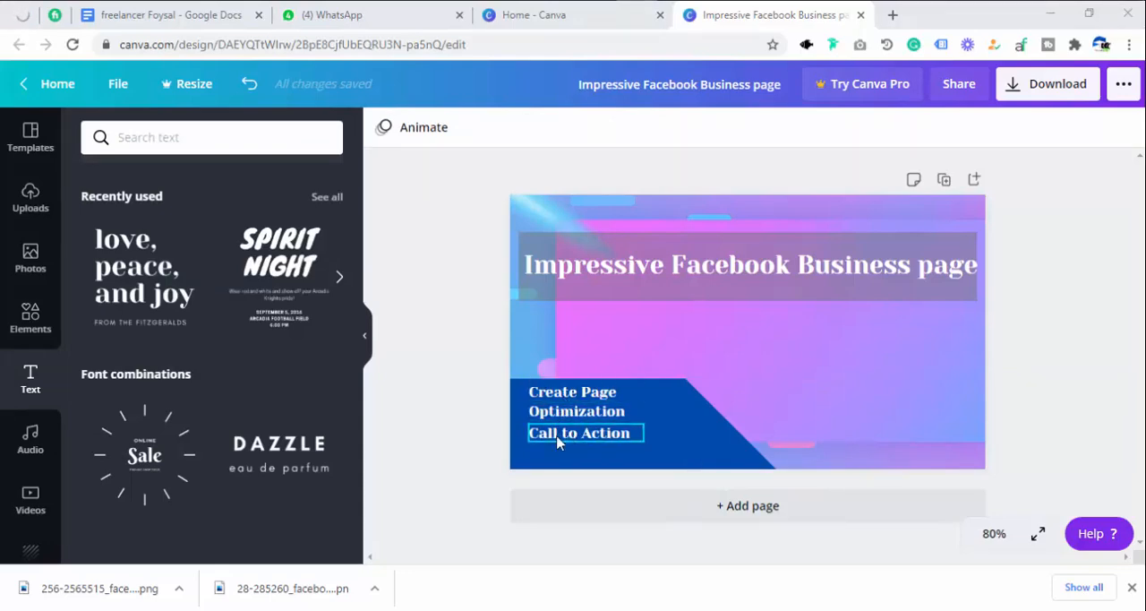
Duplicate the "Call to Action" text, align the copy directly below it, and change the copy's wording to "Graphic".
{"action": "left_click", "coordinate": [562, 439]}
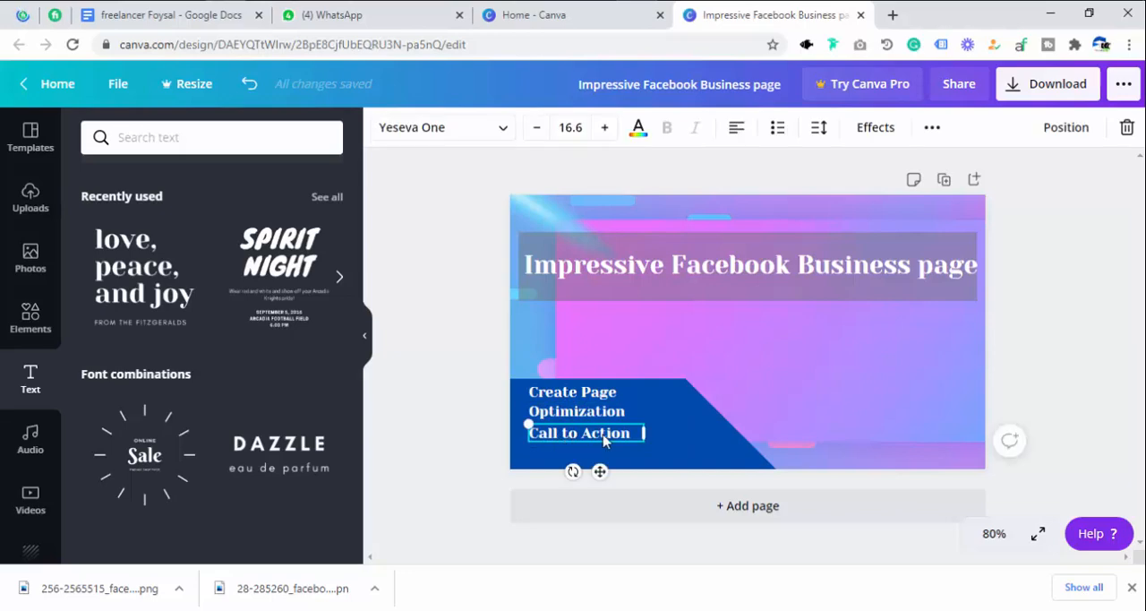
{"action": "left_click", "coordinate": [933, 129]}
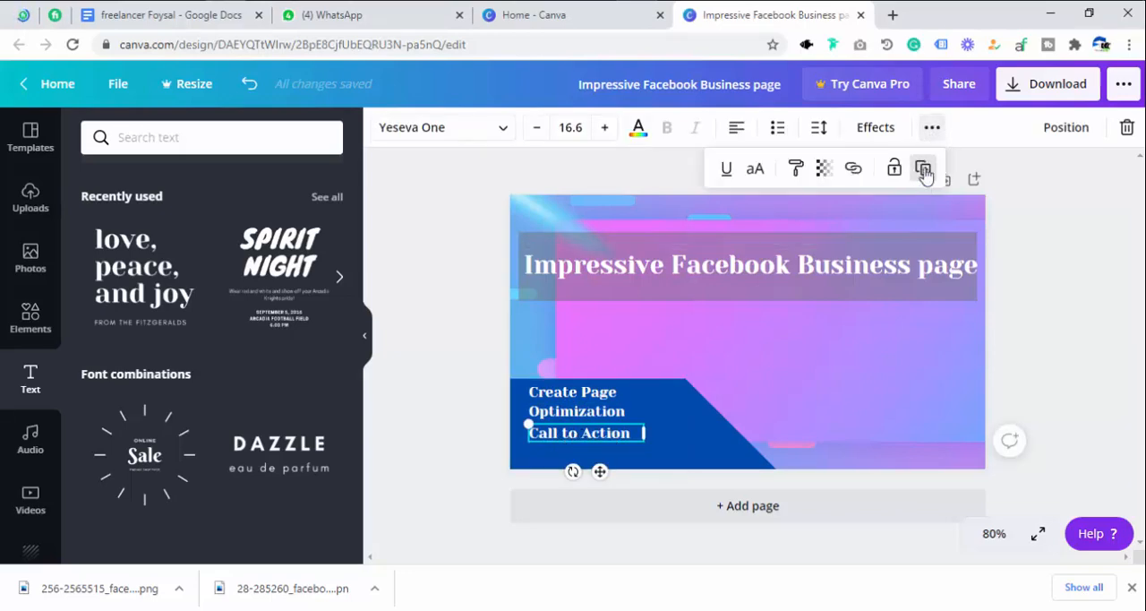
{"action": "left_click", "coordinate": [924, 170]}
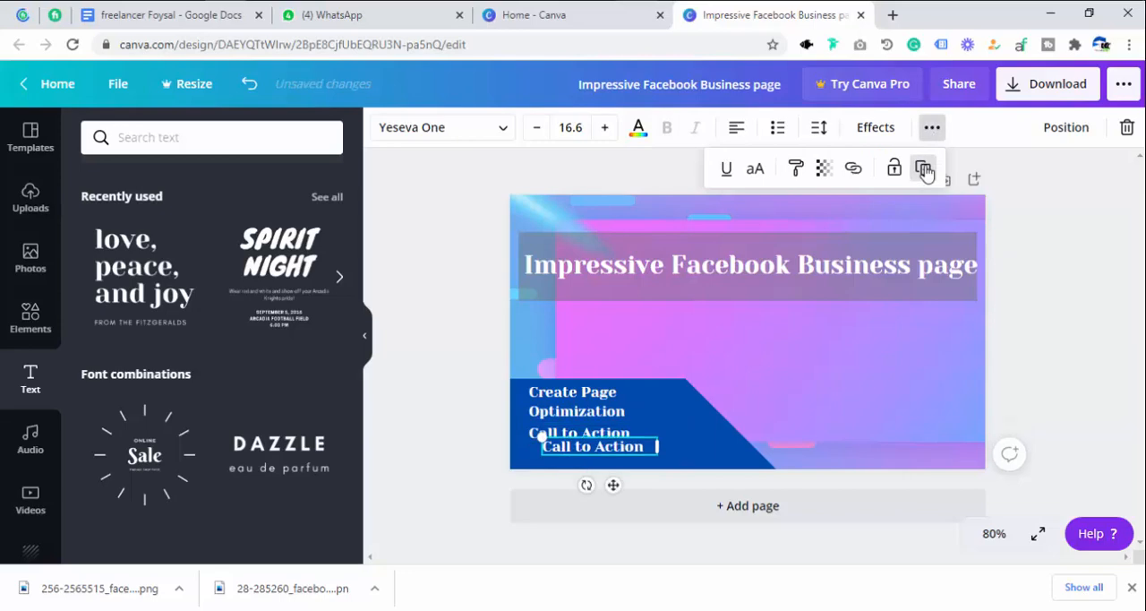
{"action": "left_click_drag", "start_coordinate": [636, 448], "coordinate": [621, 461]}
{"action": "double_click", "coordinate": [643, 454]}
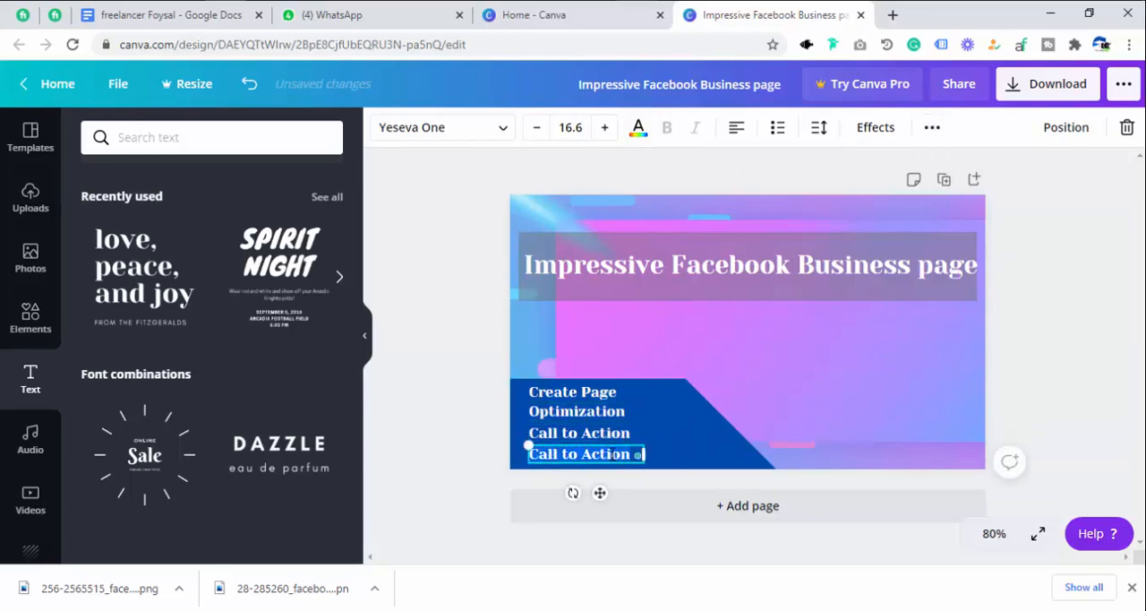
{"action": "type", "text": "Graphic"}
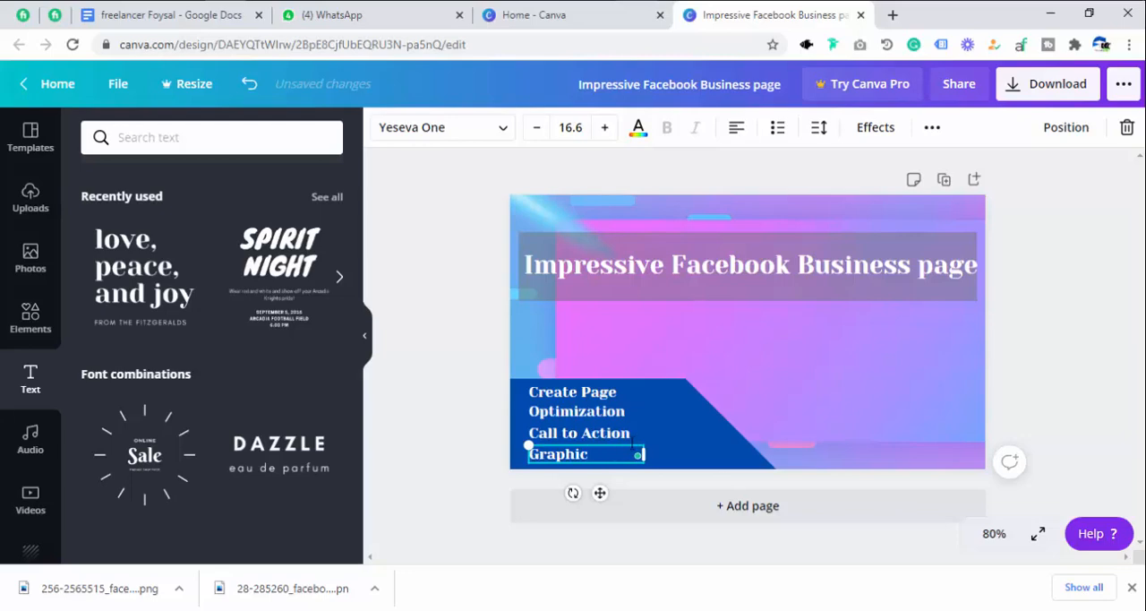
{"action": "left_click", "coordinate": [673, 400]}
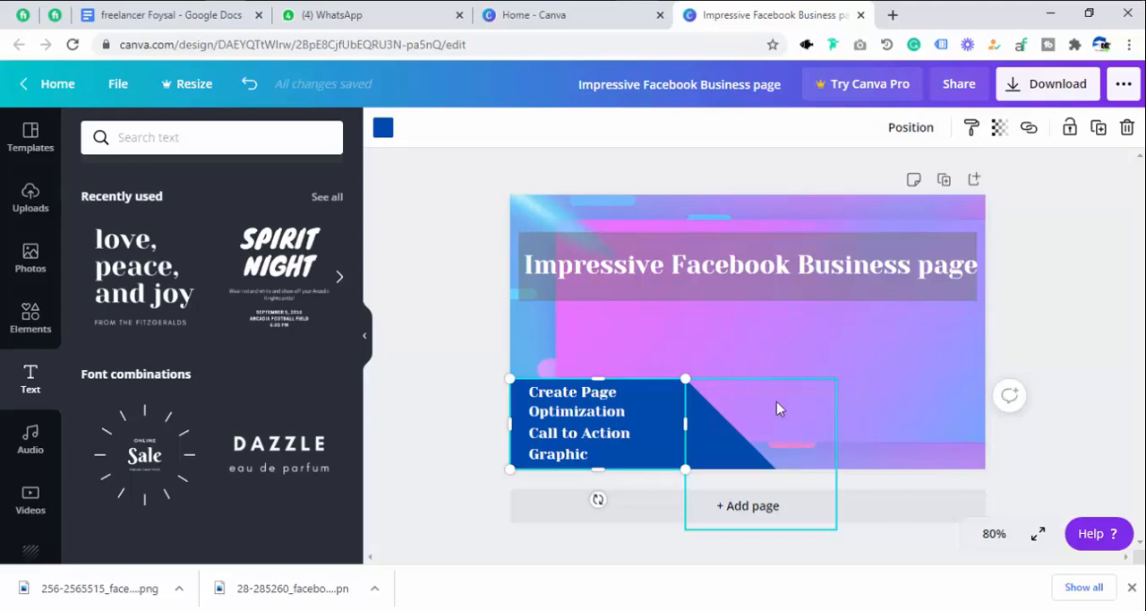
{"action": "left_click", "coordinate": [896, 422]}
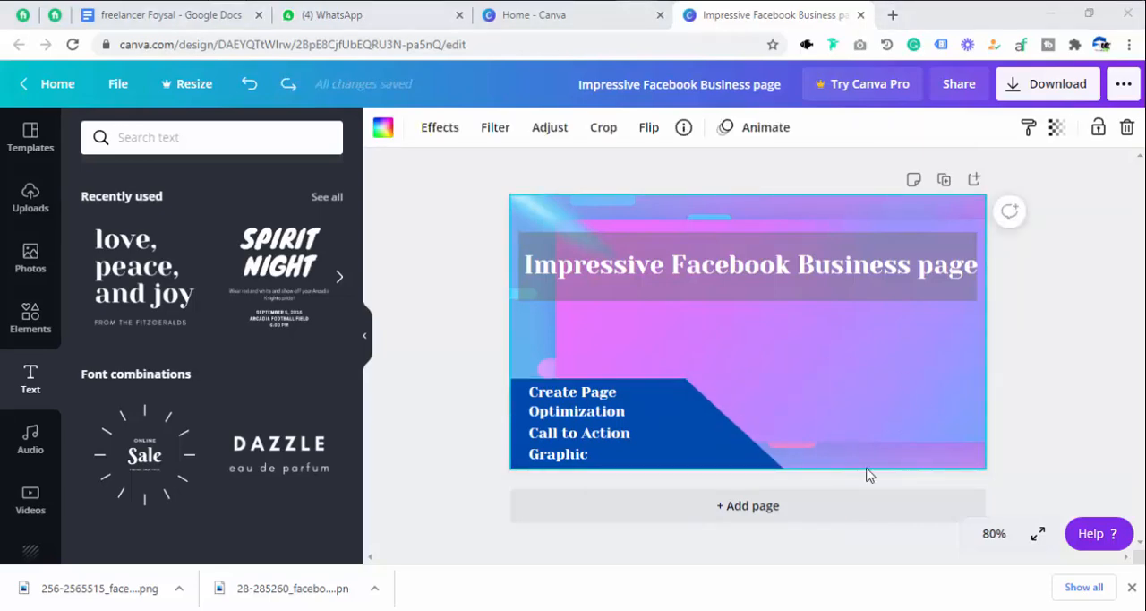
Show the full Shapes collection and try to place a square over the blue triangle.
{"action": "left_click", "coordinate": [25, 315]}
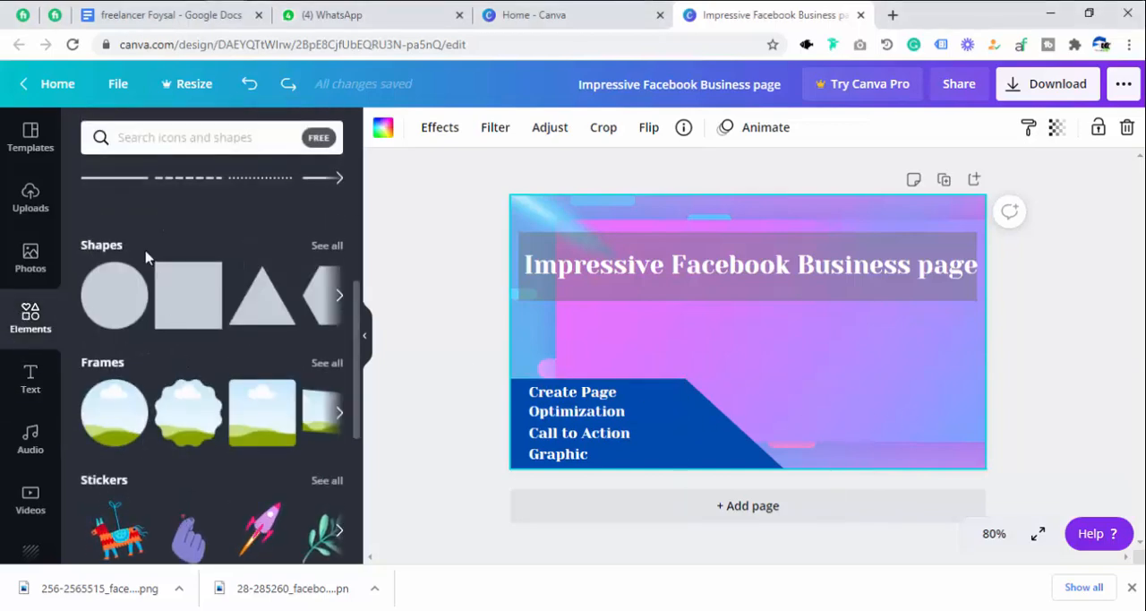
{"action": "left_click", "coordinate": [325, 247]}
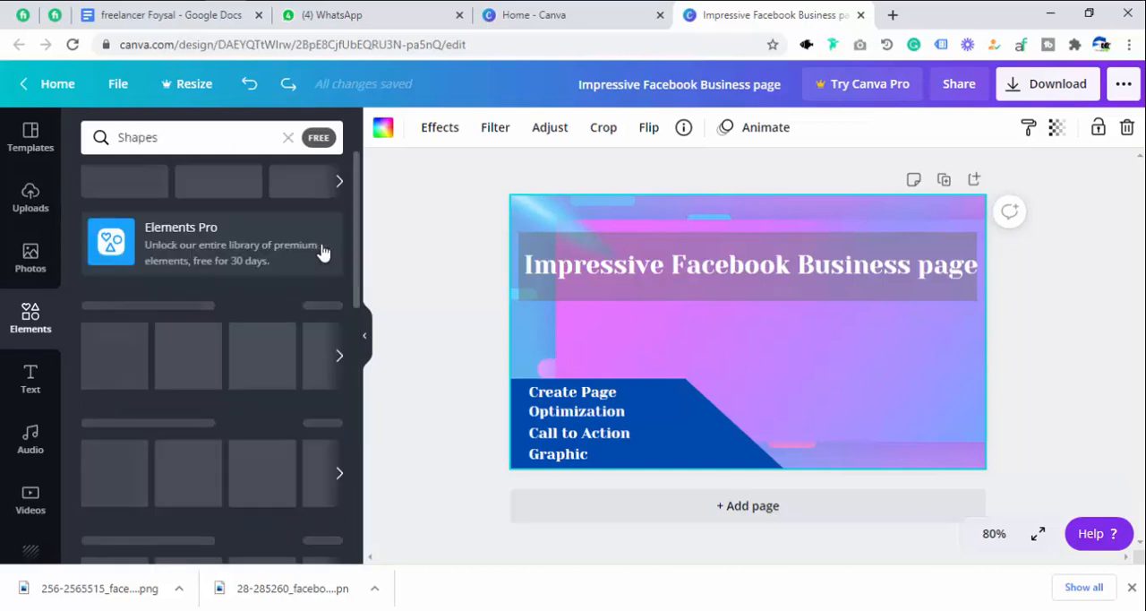
{"action": "scroll", "coordinate": [220, 415], "scroll_direction": "down", "scroll_amount": 6}
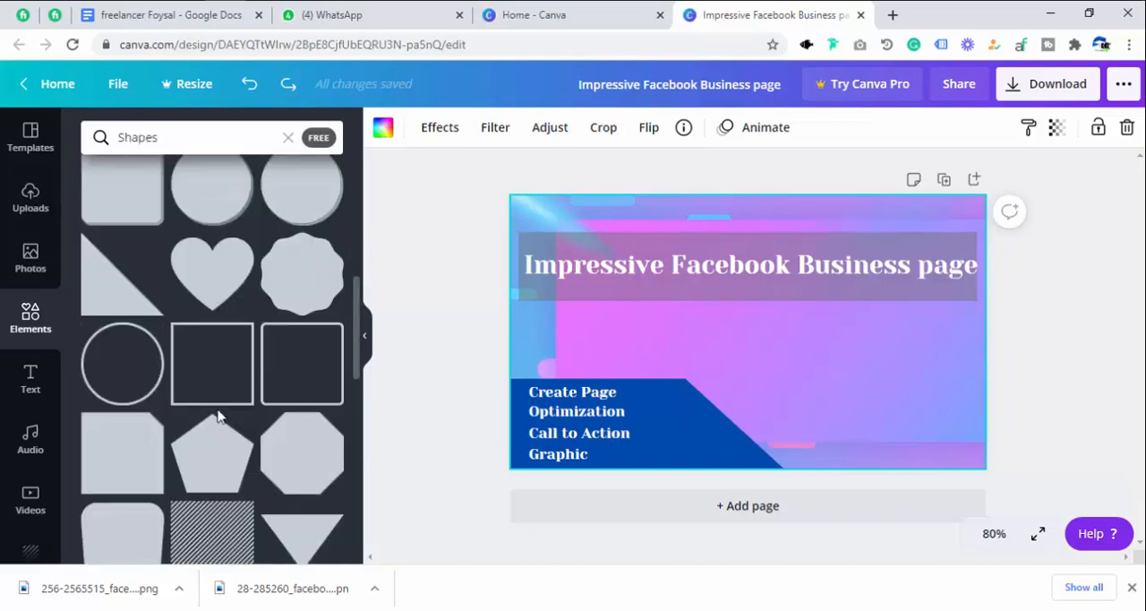
{"action": "scroll", "coordinate": [220, 418], "scroll_direction": "up", "scroll_amount": 7}
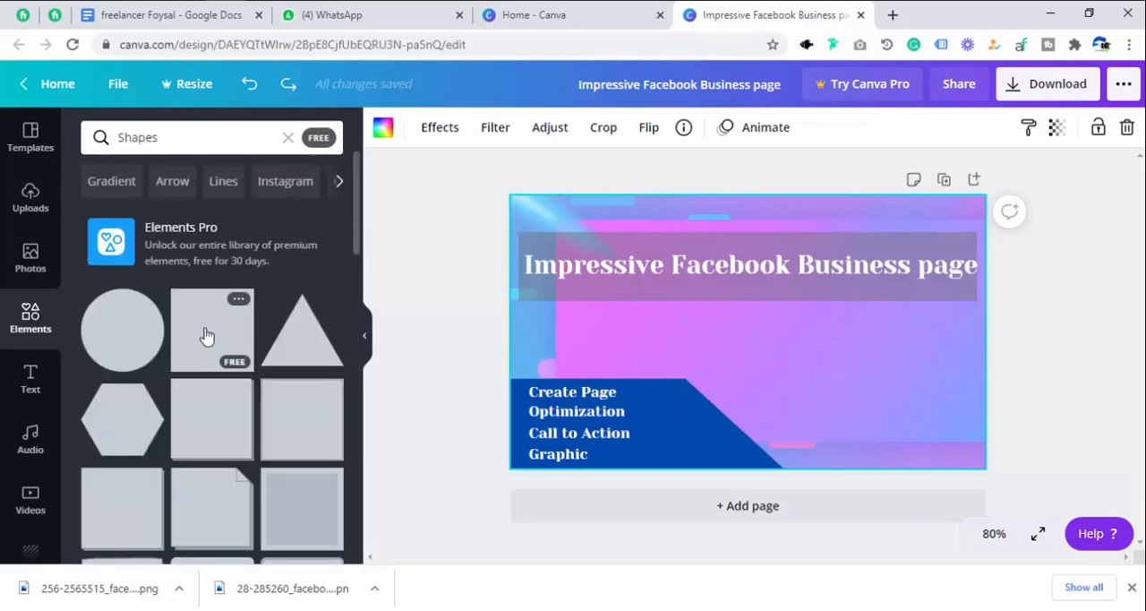
{"action": "left_click_drag", "start_coordinate": [201, 338], "coordinate": [716, 434]}
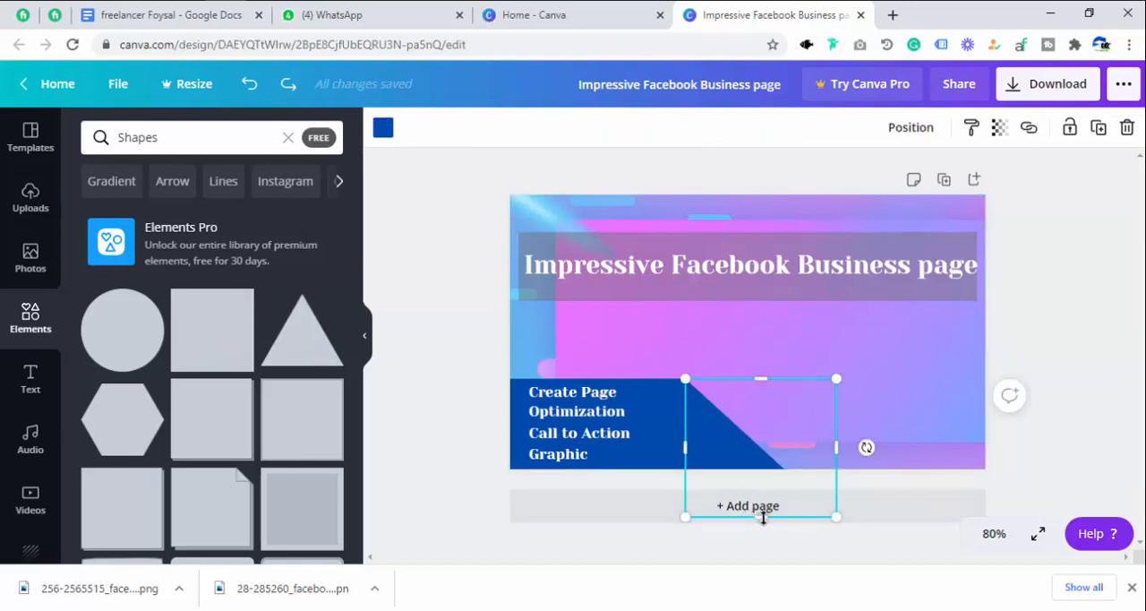
Stretch the blue right triangle slightly downward past the page's lower edge and lock it.
{"action": "left_click_drag", "start_coordinate": [764, 528], "coordinate": [763, 536]}
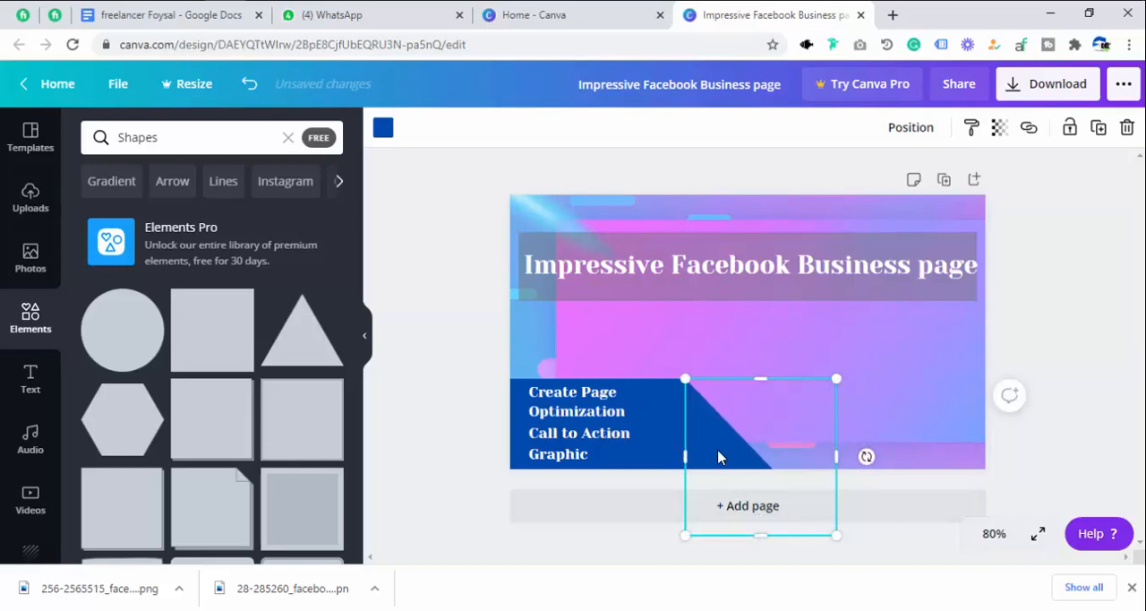
{"action": "left_click", "coordinate": [1070, 127]}
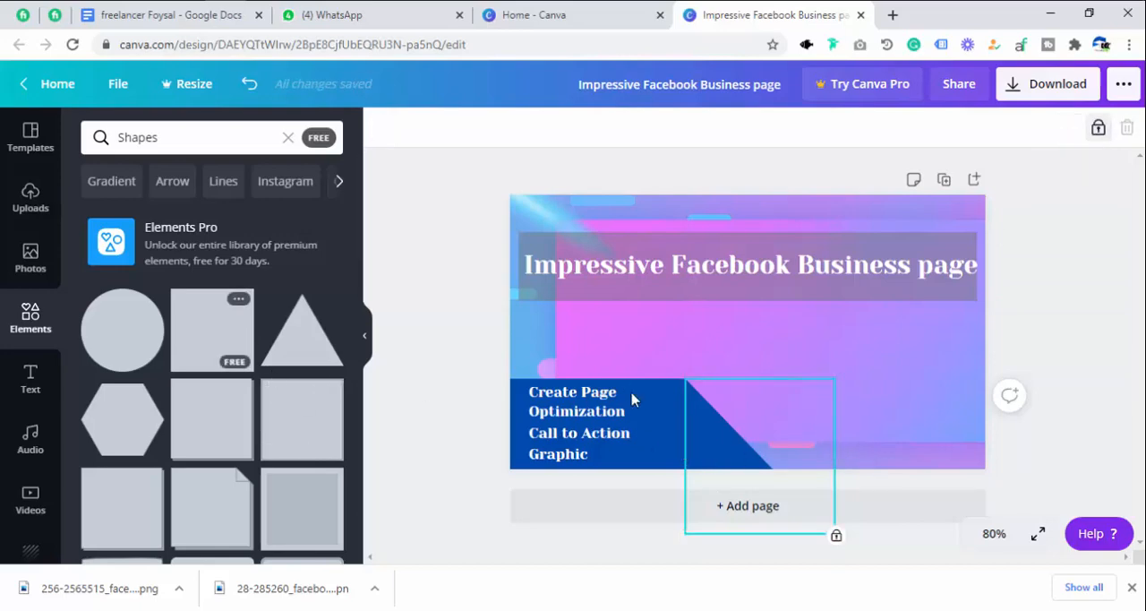
Add a square to the page and fill it with white from the document colors.
{"action": "left_click", "coordinate": [198, 343]}
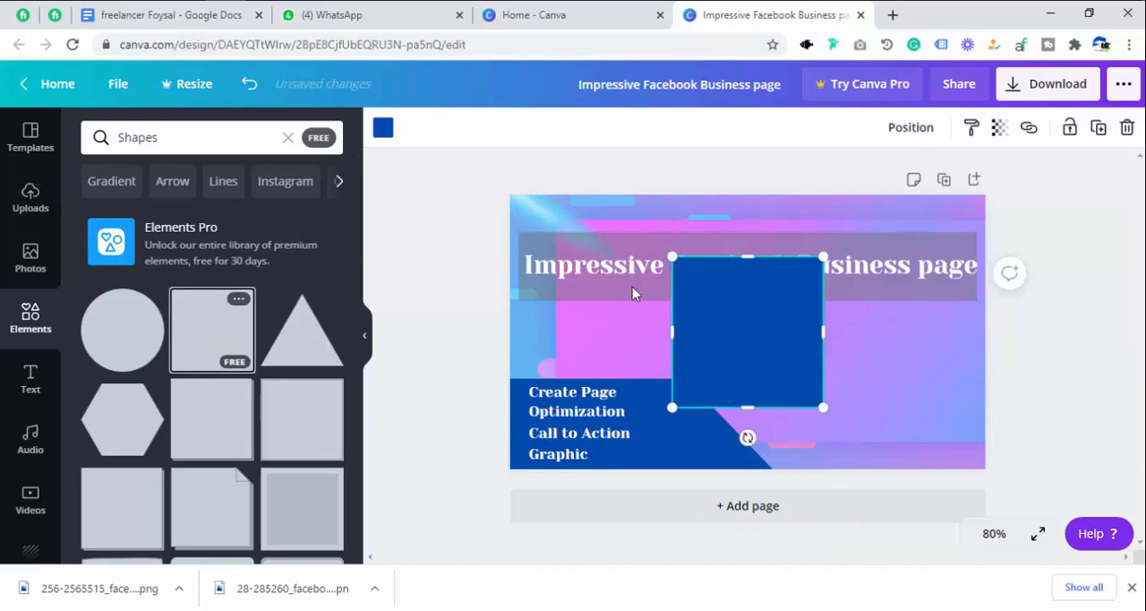
{"action": "left_click", "coordinate": [382, 131]}
{"action": "left_click", "coordinate": [233, 292]}
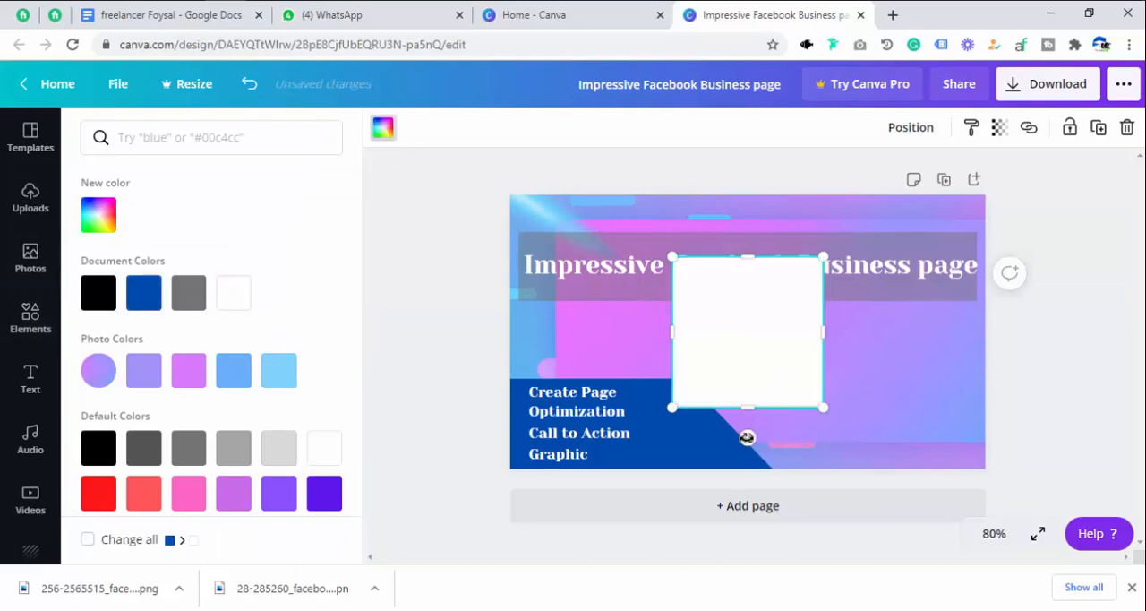
Rotate the white square to match the blue triangle's slope, narrow it into a thin strip, and align it along that sloped edge.
{"action": "left_click_drag", "start_coordinate": [748, 437], "coordinate": [851, 444]}
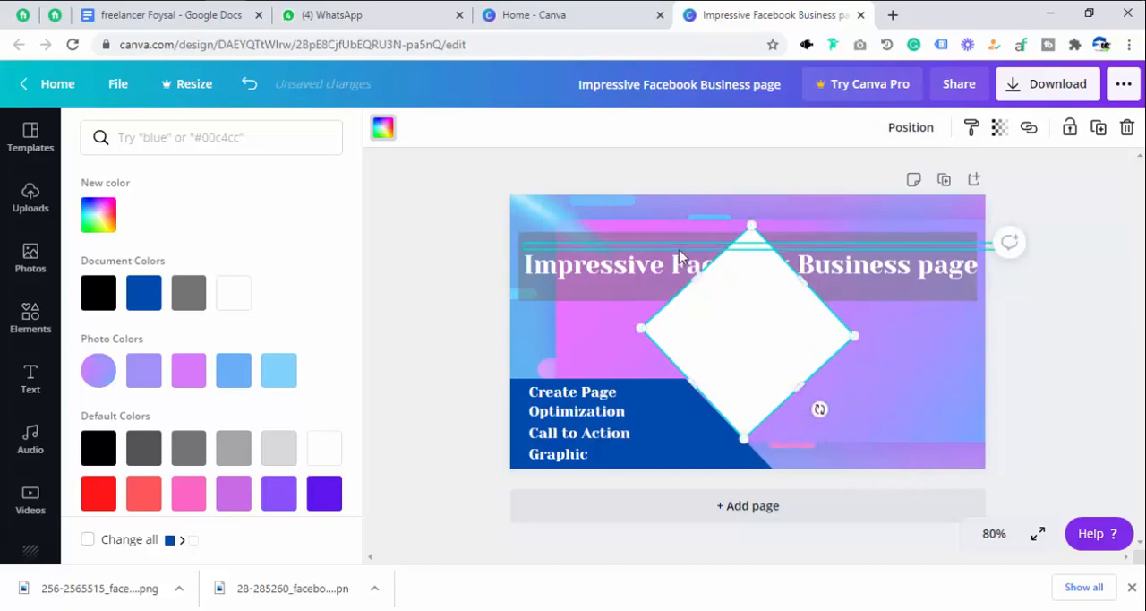
{"action": "left_click_drag", "start_coordinate": [712, 306], "coordinate": [727, 337]}
{"action": "left_click_drag", "start_coordinate": [800, 384], "coordinate": [843, 426]}
{"action": "left_click_drag", "start_coordinate": [845, 323], "coordinate": [722, 419]}
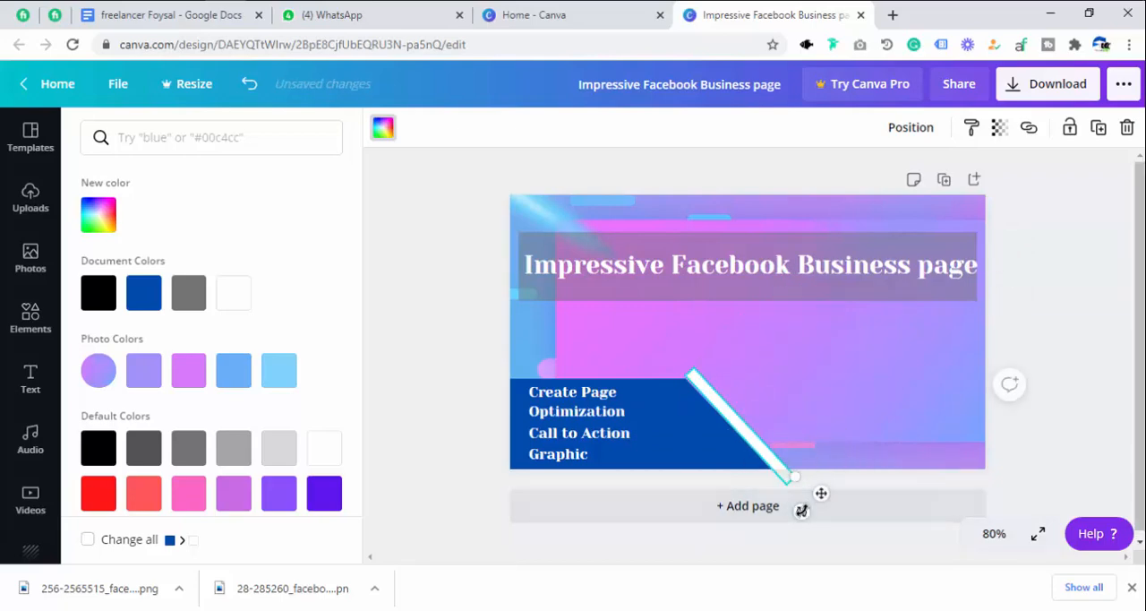
{"action": "left_click_drag", "start_coordinate": [802, 510], "coordinate": [814, 516]}
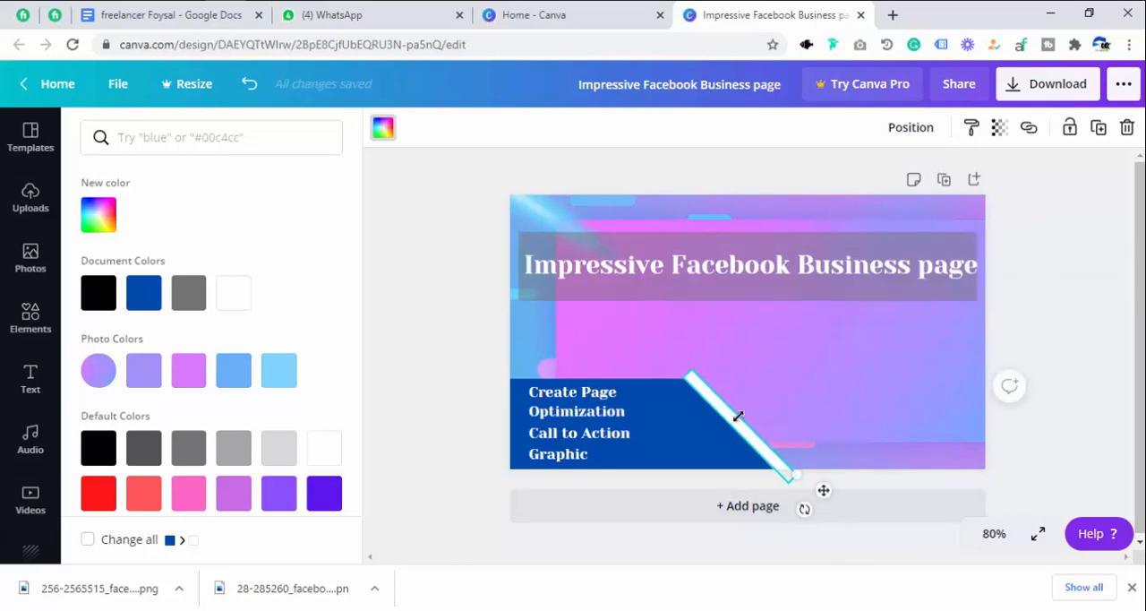
{"action": "left_click_drag", "start_coordinate": [735, 418], "coordinate": [736, 416]}
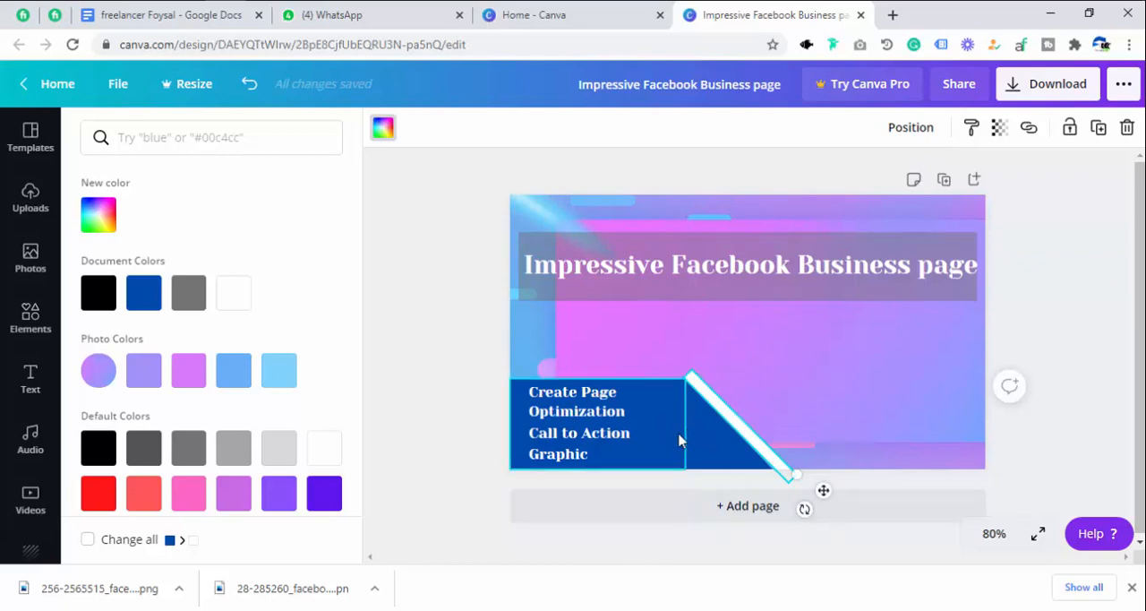
Send the white strip behind the blue triangle and shift it slightly left so only a thin white edge shows along the slope.
{"action": "left_click", "coordinate": [908, 128]}
{"action": "left_click", "coordinate": [847, 183]}
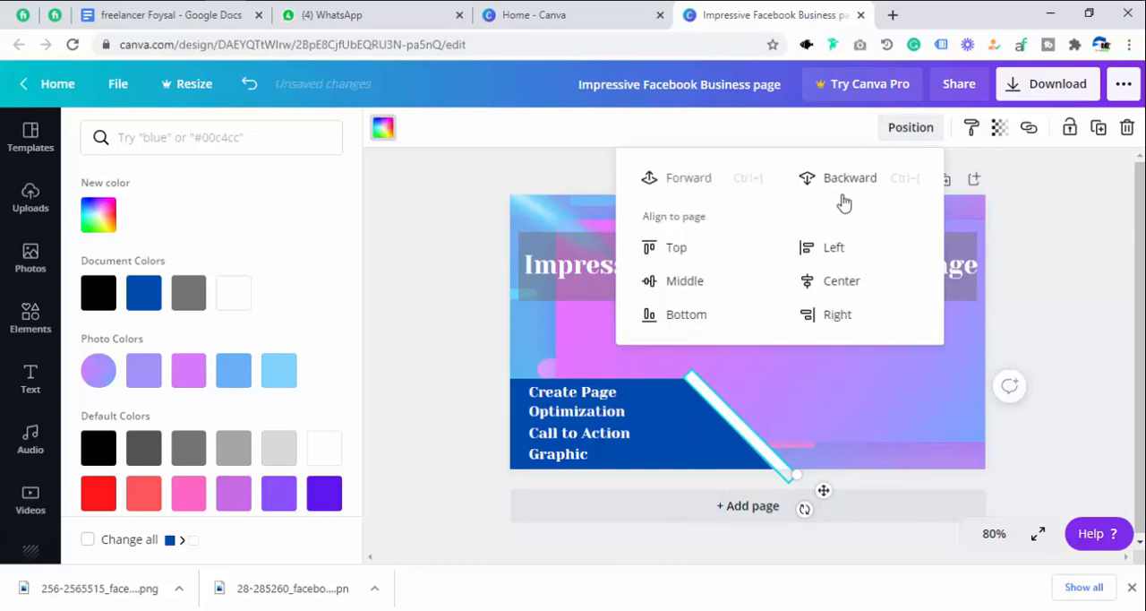
{"action": "left_click", "coordinate": [842, 182]}
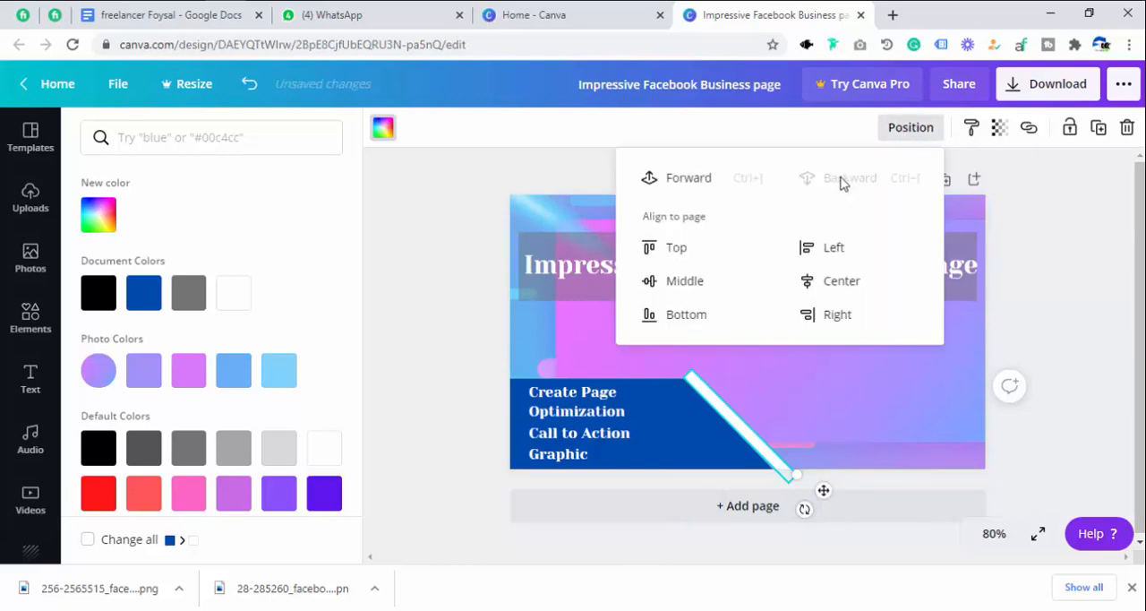
{"action": "left_click", "coordinate": [739, 421]}
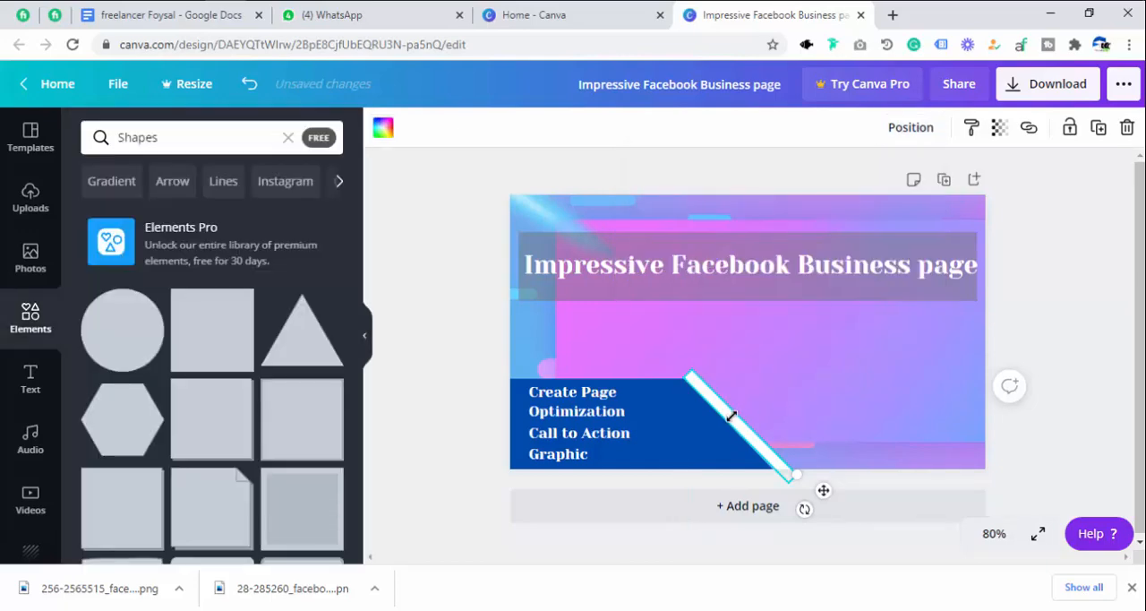
{"action": "left_click_drag", "start_coordinate": [732, 416], "coordinate": [724, 415]}
{"action": "left_click", "coordinate": [776, 327]}
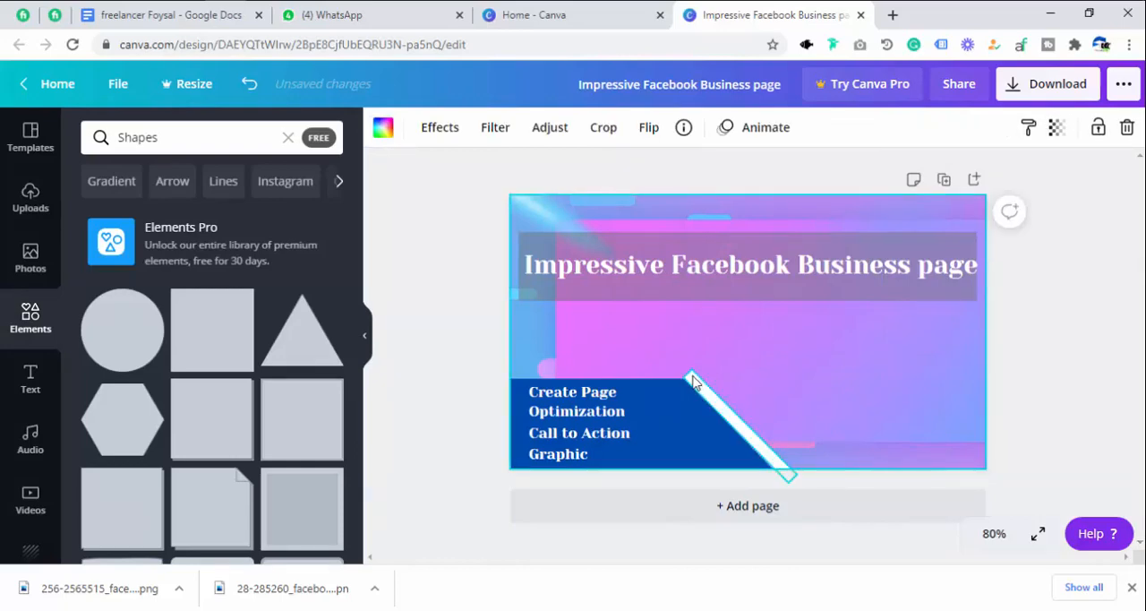
{"action": "left_click_drag", "start_coordinate": [694, 381], "coordinate": [688, 382]}
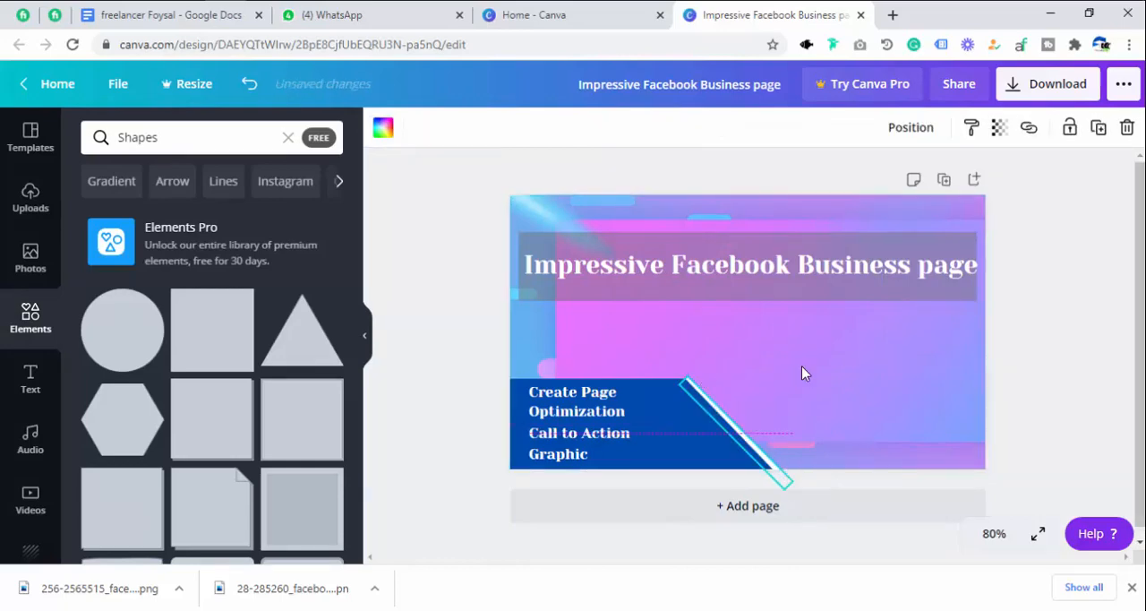
{"action": "left_click", "coordinate": [819, 357]}
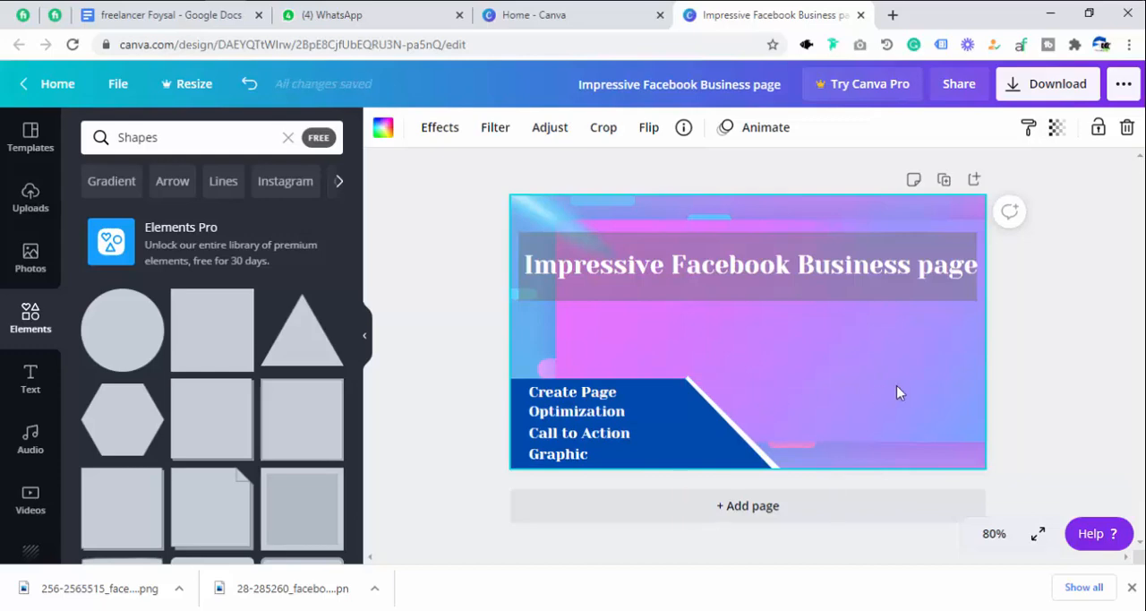
Add the flat callout banner with a small downward pointer from Shapes and place it beside the white strip, below the title.
{"action": "scroll", "coordinate": [182, 423], "scroll_direction": "down", "scroll_amount": 5}
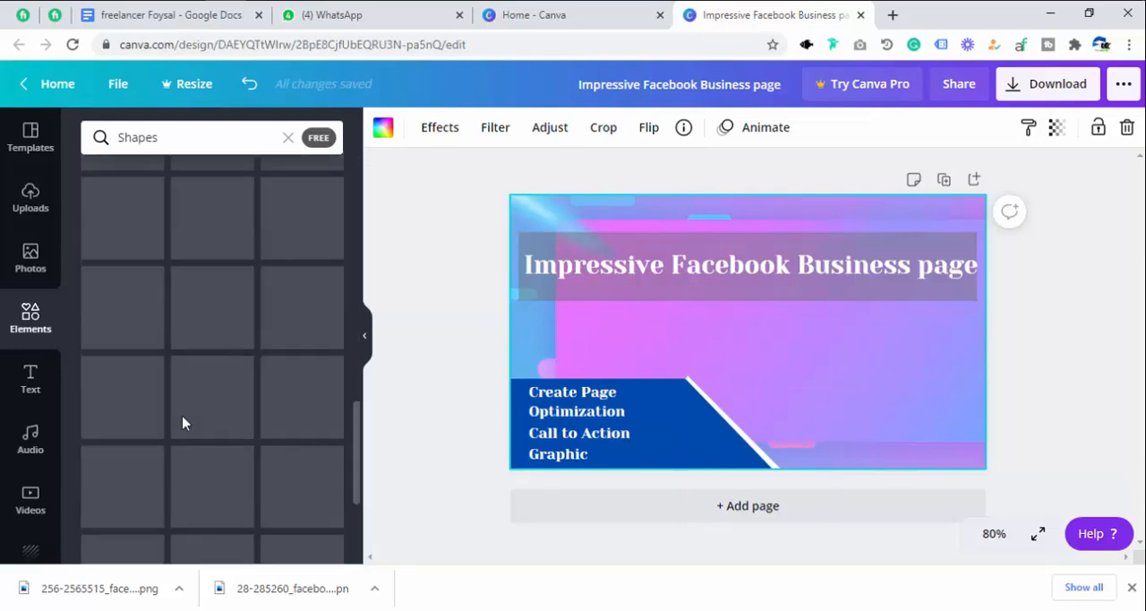
{"action": "scroll", "coordinate": [190, 430], "scroll_direction": "down", "scroll_amount": 5}
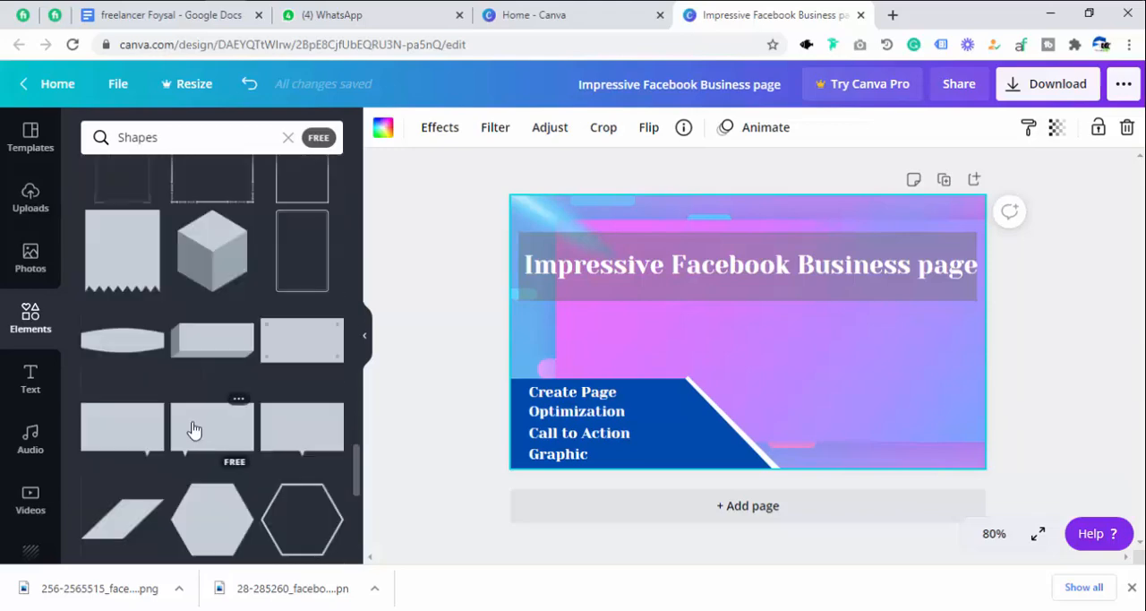
{"action": "scroll", "coordinate": [194, 430], "scroll_direction": "down", "scroll_amount": 5}
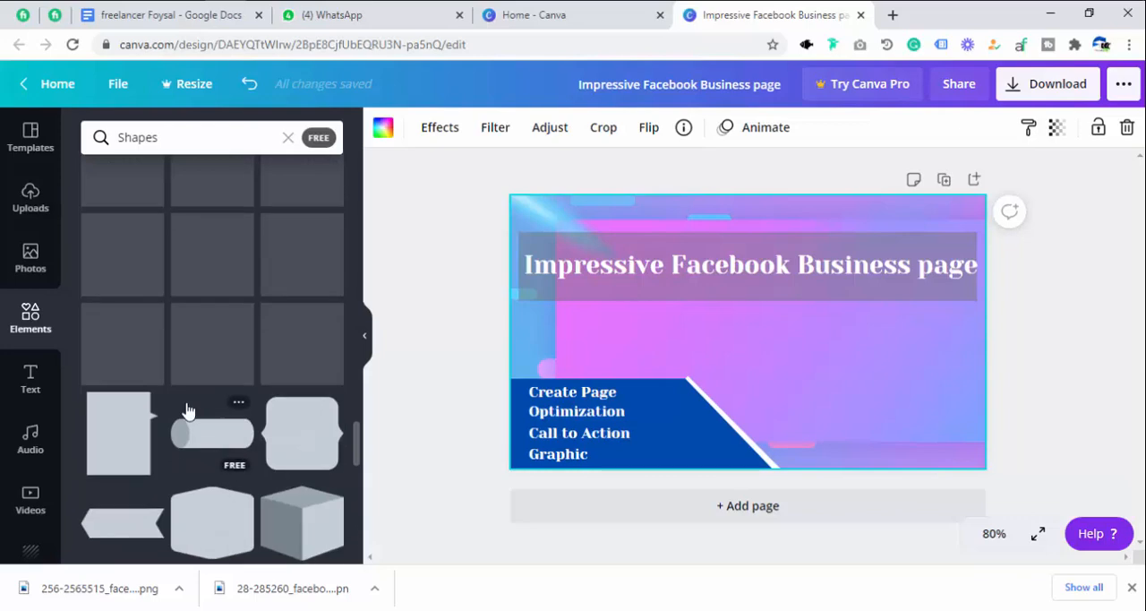
{"action": "left_click", "coordinate": [120, 466]}
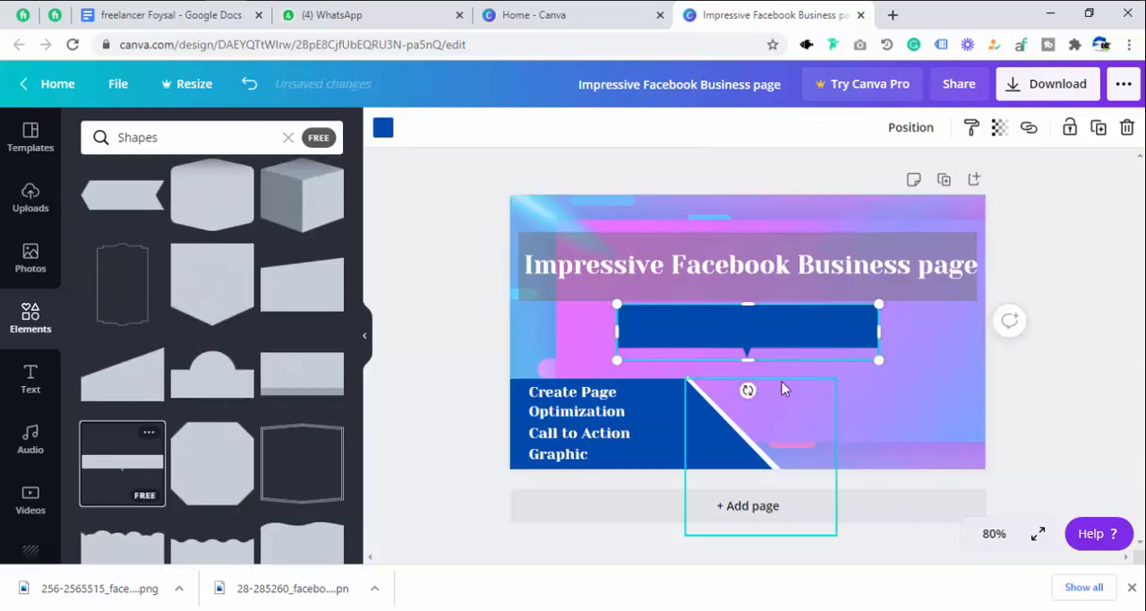
{"action": "left_click_drag", "start_coordinate": [789, 336], "coordinate": [898, 382]}
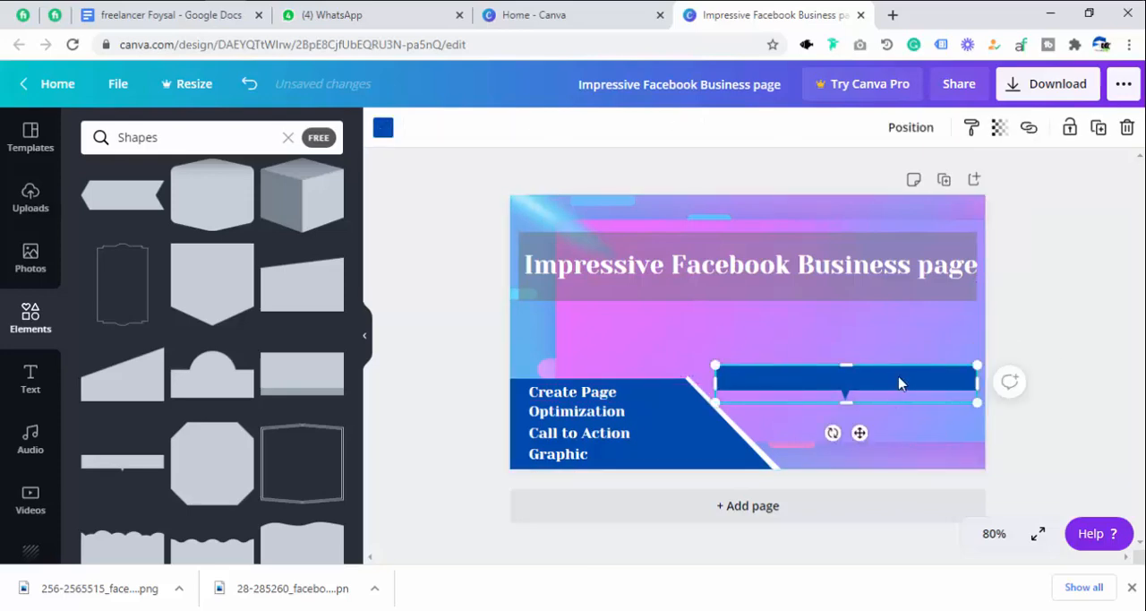
Try a white fill from the document colors on the callout banner, and undo it.
{"action": "left_click", "coordinate": [383, 128]}
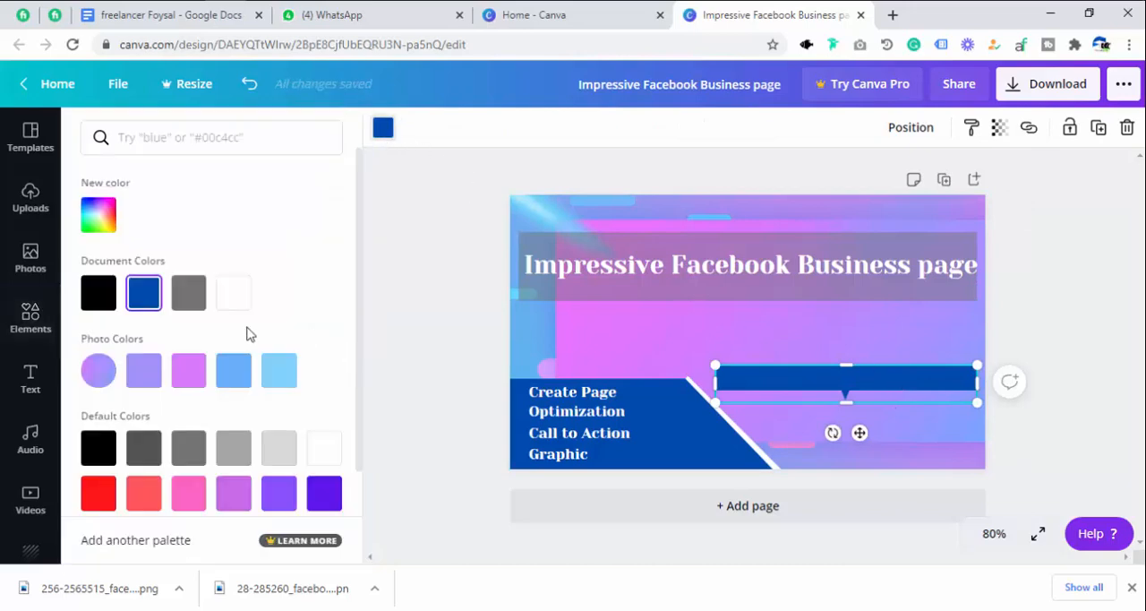
{"action": "left_click", "coordinate": [228, 294]}
{"action": "left_click", "coordinate": [759, 376]}
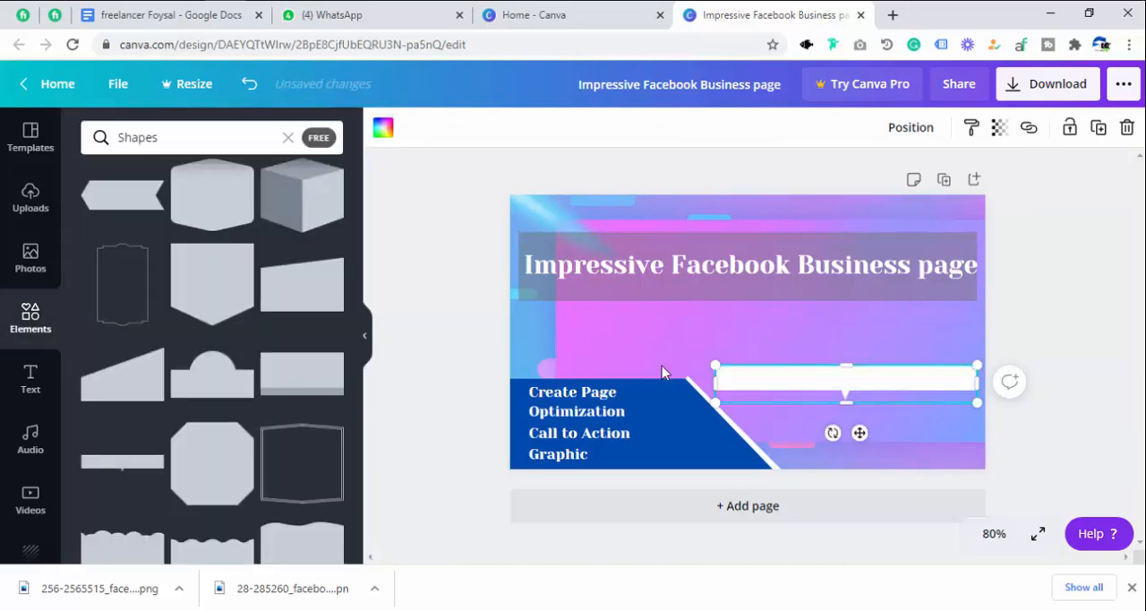
{"action": "key", "text": "ctrl+z"}
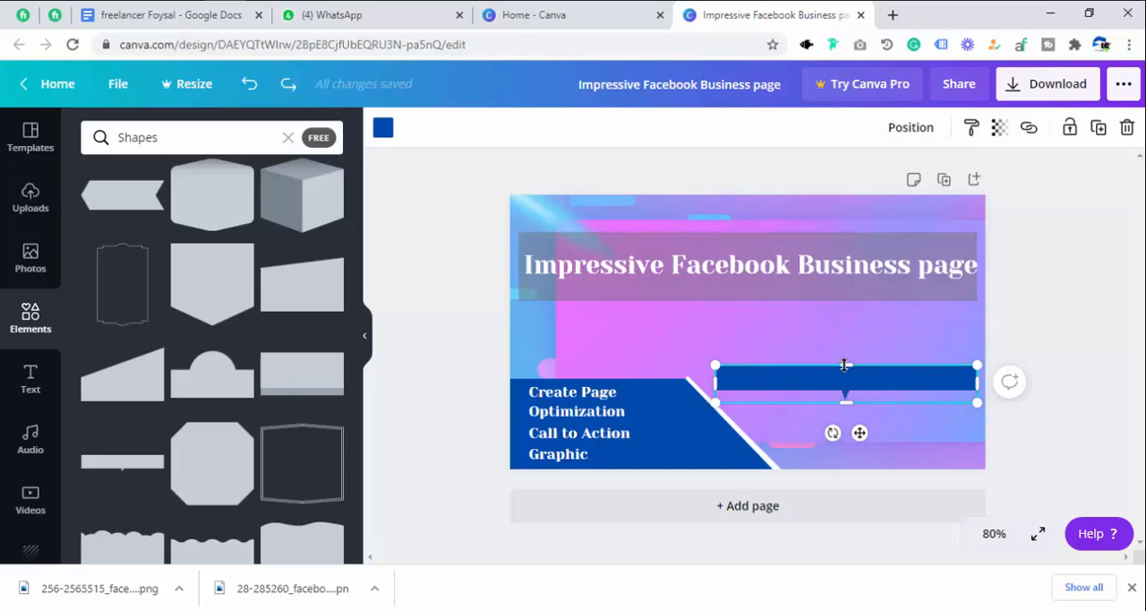
Move the blue callout banner slightly upward, keeping its right edge in line with the title banner.
{"action": "left_click_drag", "start_coordinate": [846, 402], "coordinate": [870, 372]}
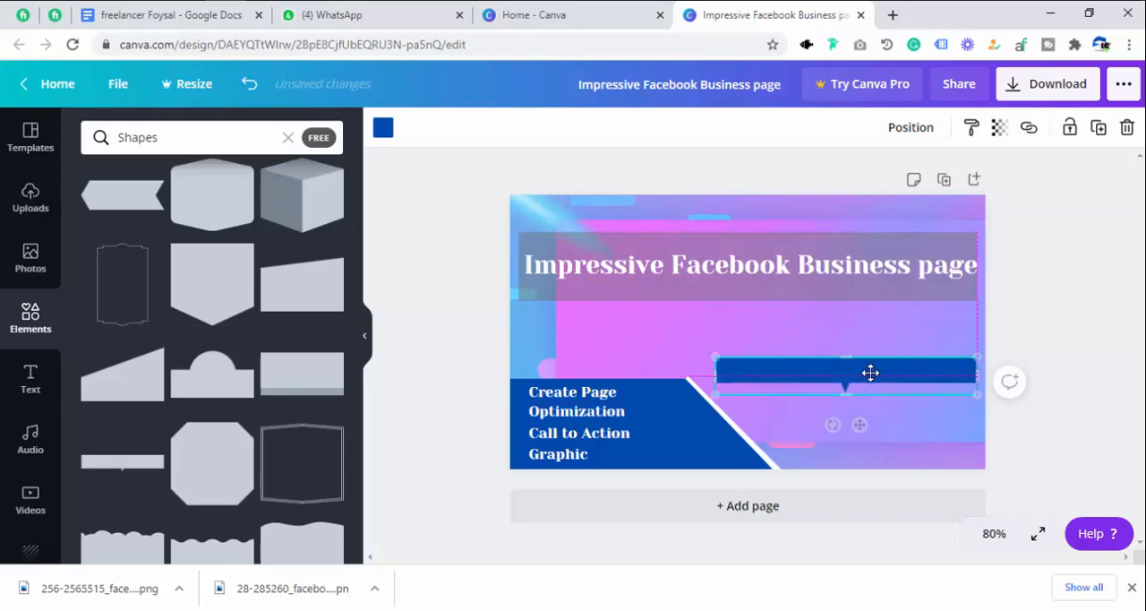
{"action": "left_click", "coordinate": [937, 452]}
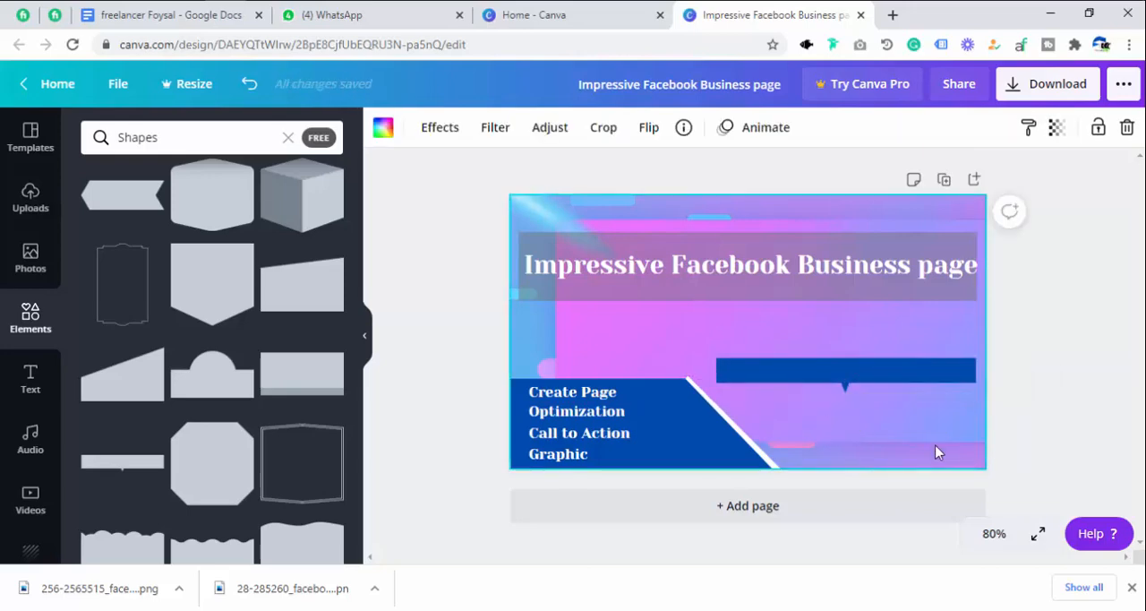
{"action": "left_click", "coordinate": [829, 371]}
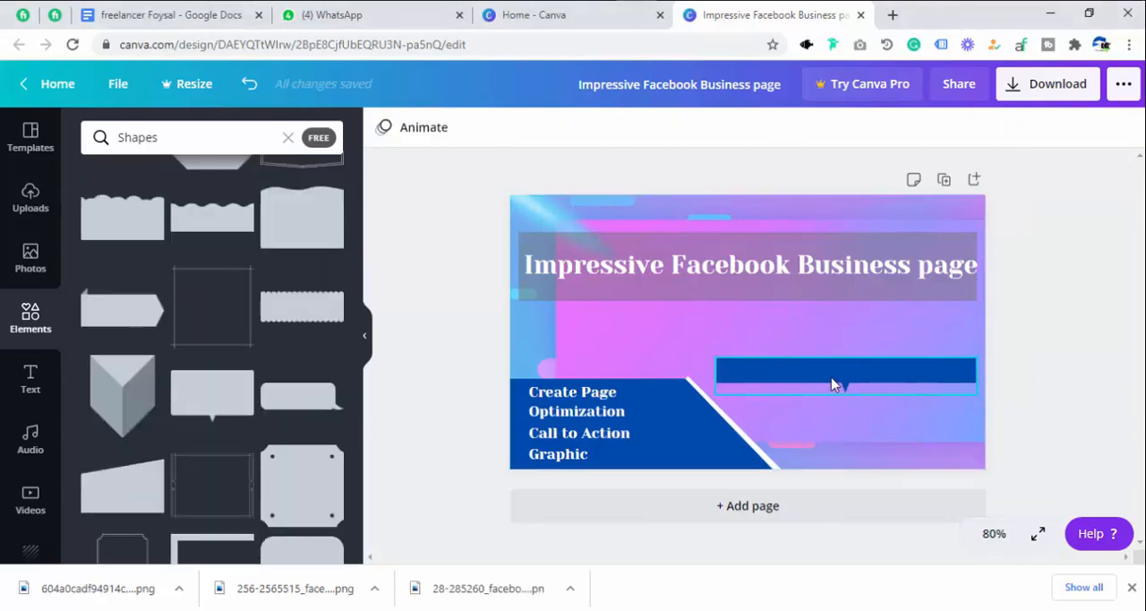
Add a subheading to the page and replace its text with "Why Me".
{"action": "left_click", "coordinate": [9, 391]}
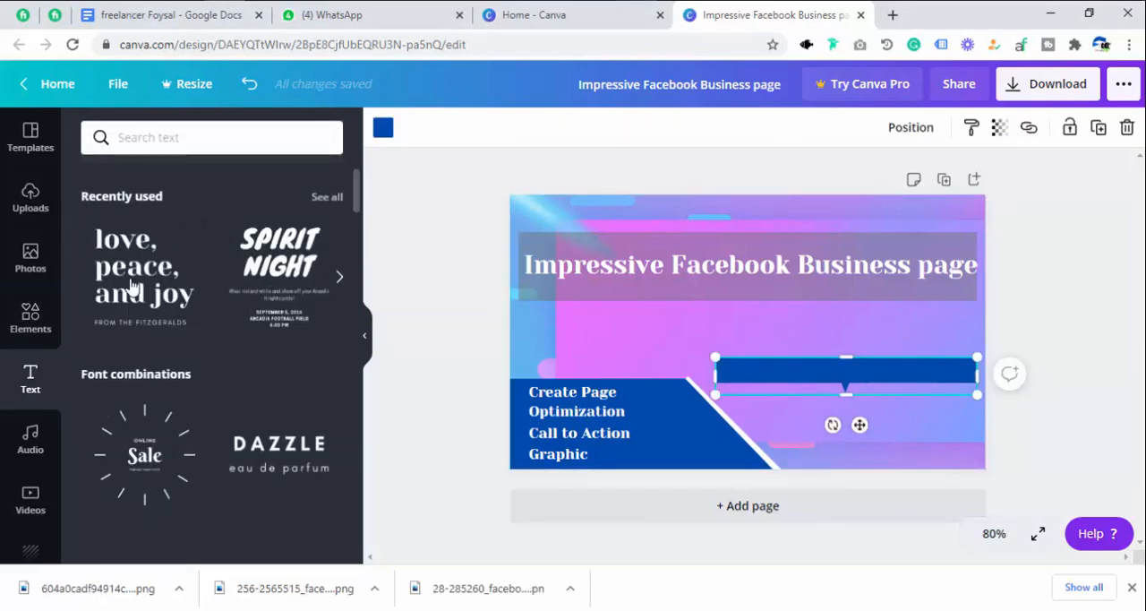
{"action": "scroll", "coordinate": [251, 414], "scroll_direction": "down", "scroll_amount": 8}
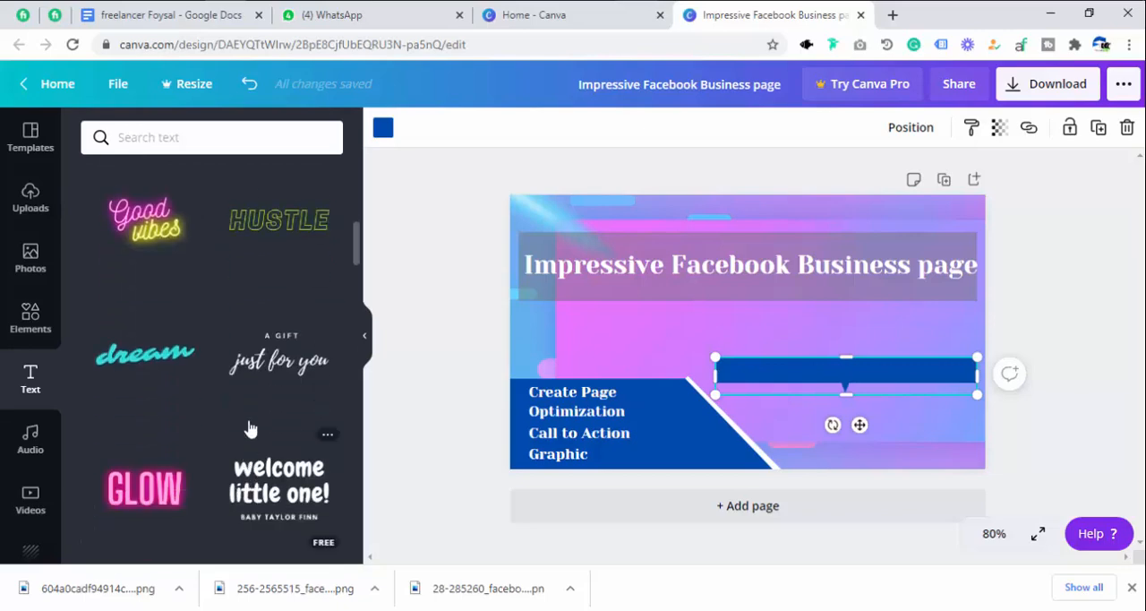
{"action": "scroll", "coordinate": [240, 400], "scroll_direction": "up", "scroll_amount": 12}
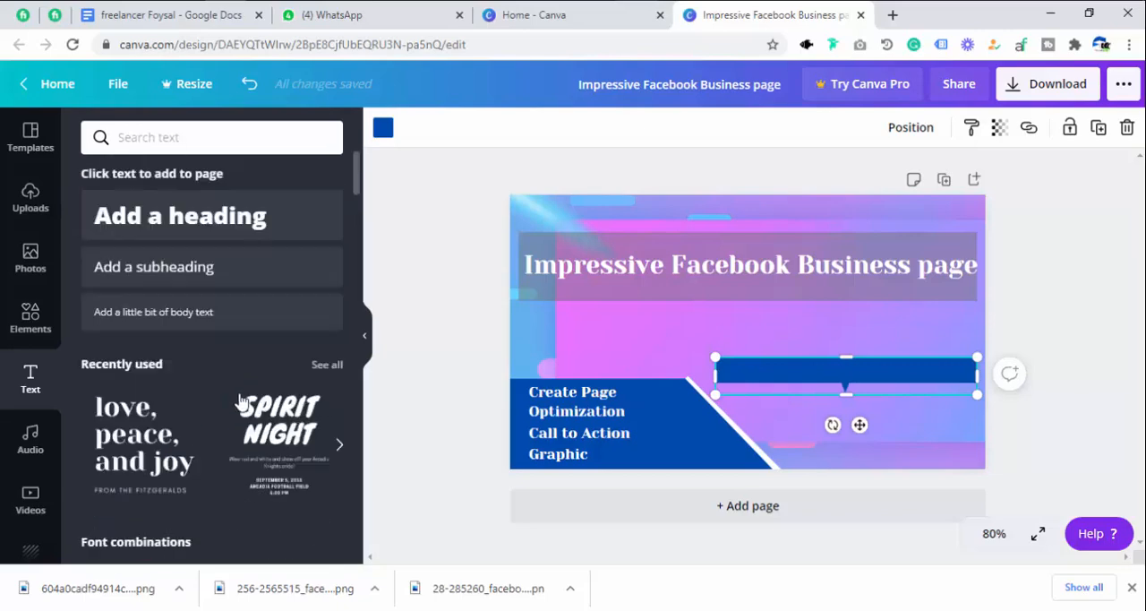
{"action": "left_click", "coordinate": [259, 261]}
{"action": "left_click", "coordinate": [822, 405]}
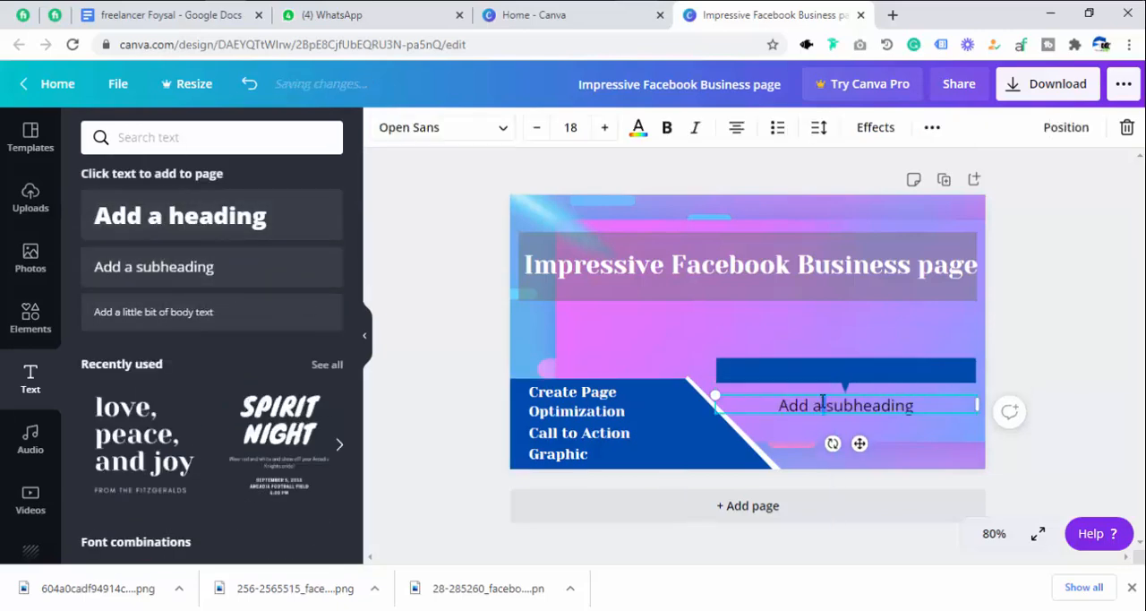
{"action": "key", "text": "ctrl+a"}
{"action": "type", "text": "Why Me"}
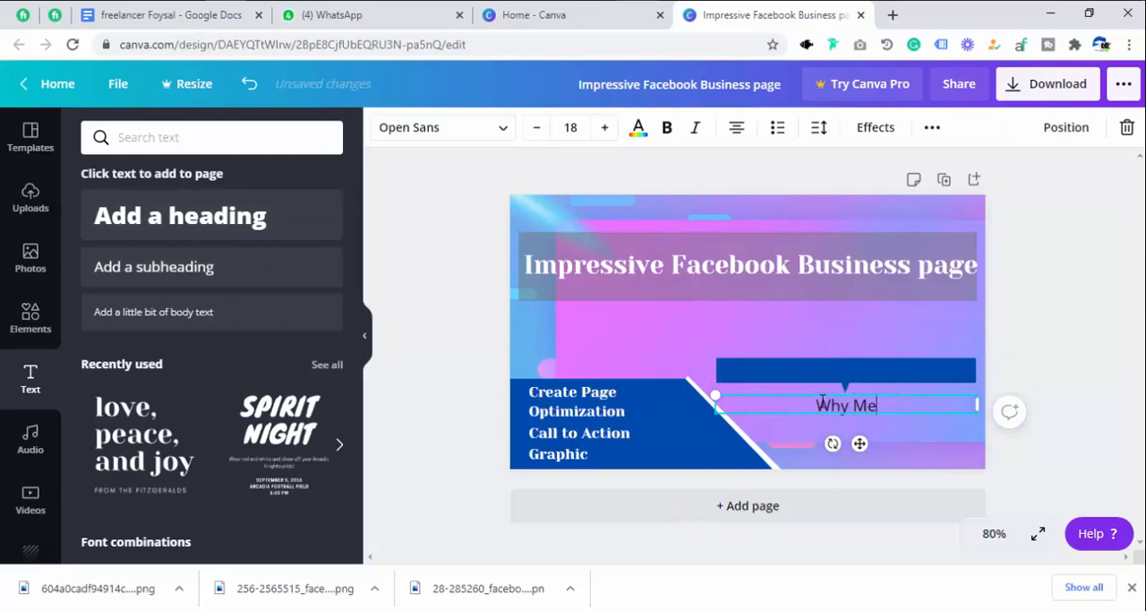
Color the "Why Me" text white and center it on the blue callout banner.
{"action": "key", "text": "ctrl+a"}
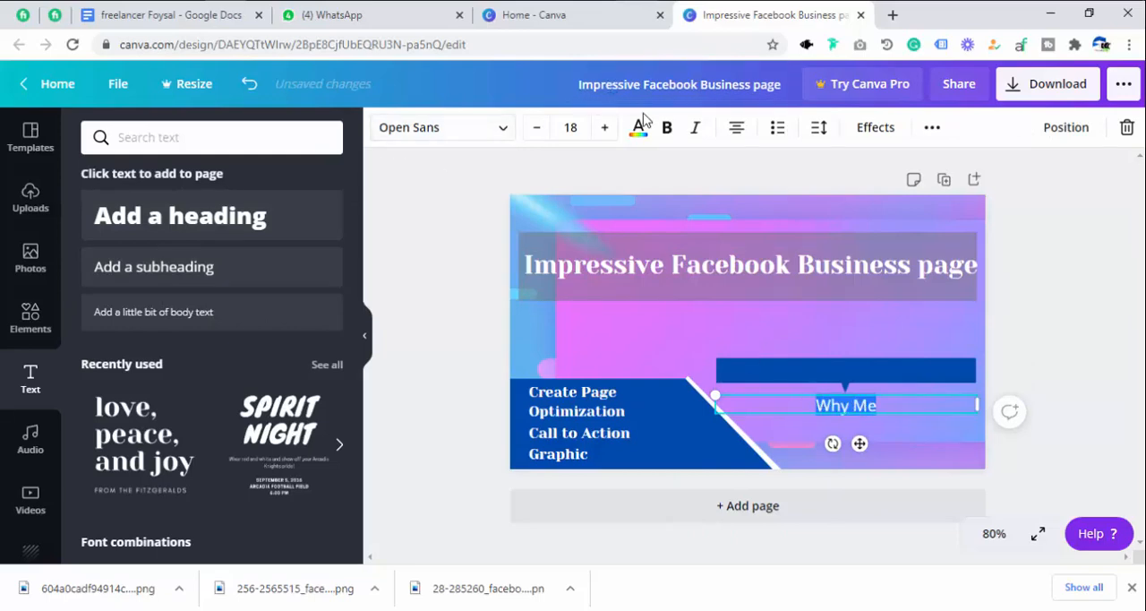
{"action": "left_click", "coordinate": [638, 127]}
{"action": "left_click", "coordinate": [239, 298]}
{"action": "left_click", "coordinate": [861, 406]}
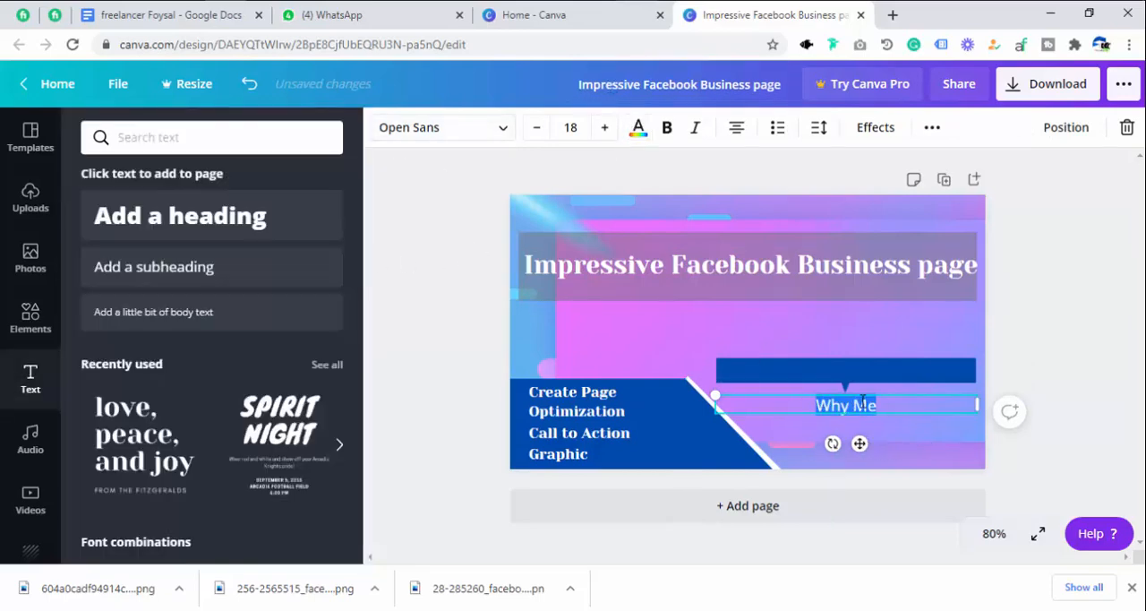
{"action": "left_click", "coordinate": [934, 417]}
{"action": "left_click_drag", "start_coordinate": [857, 409], "coordinate": [849, 373]}
{"action": "left_click", "coordinate": [919, 428]}
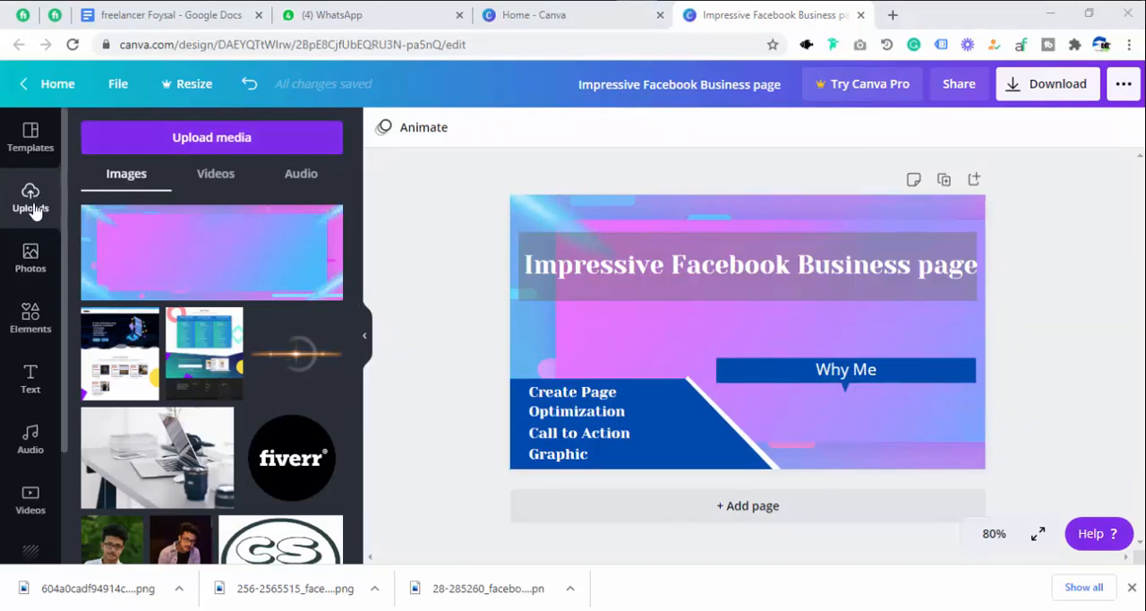
Upload the circled checkmark image from the computer and add it to the page.
{"action": "left_click", "coordinate": [148, 143]}
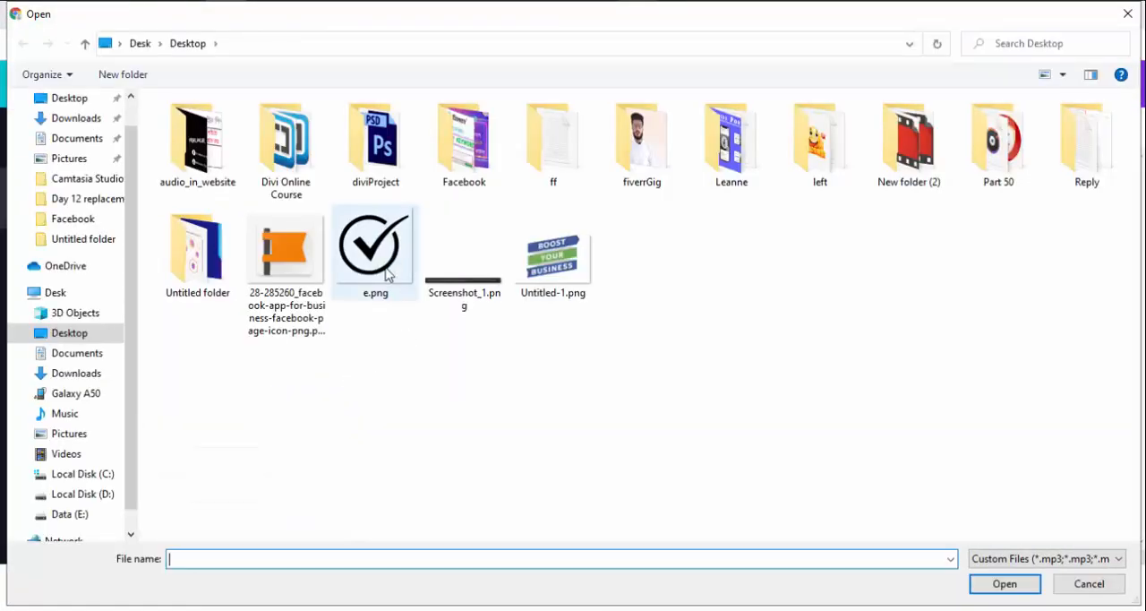
{"action": "double_click", "coordinate": [387, 273]}
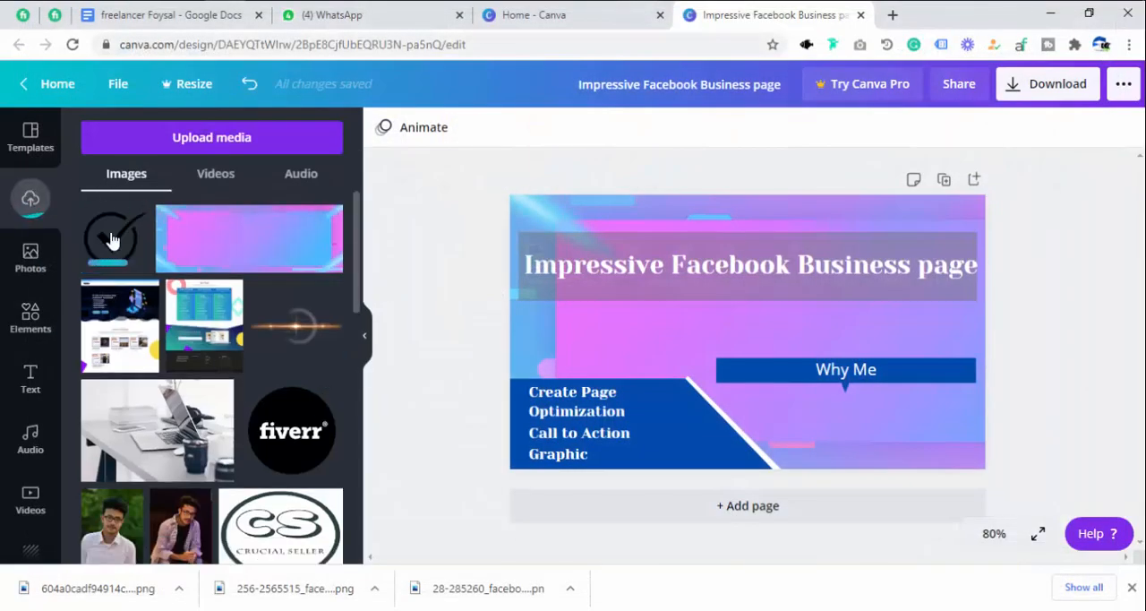
{"action": "left_click", "coordinate": [105, 240]}
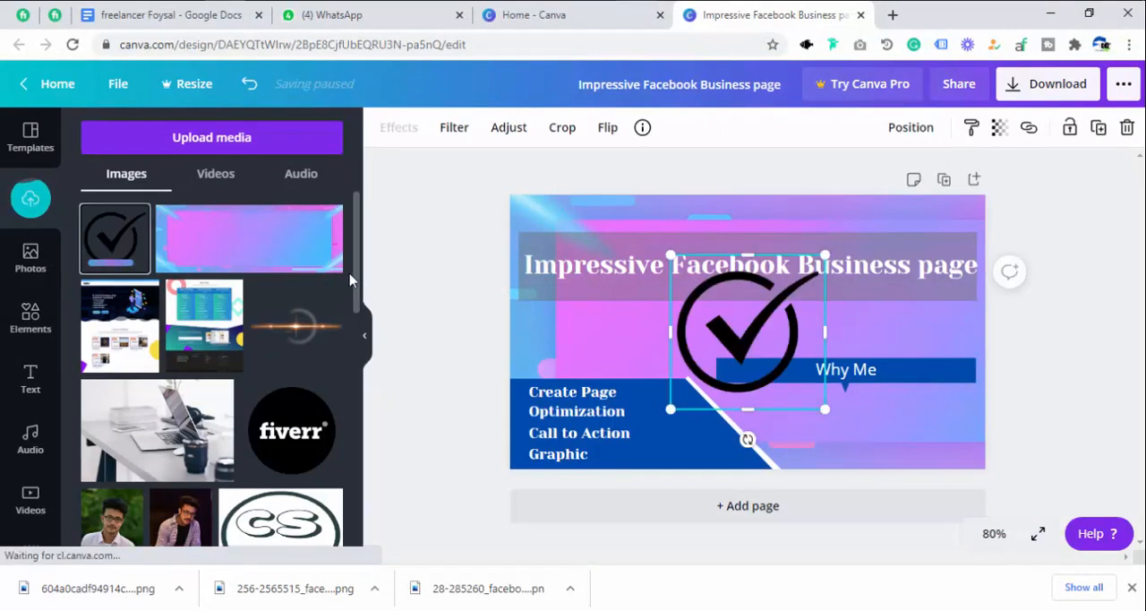
Shrink the checkmark to a small icon and place it beneath the left part of the "Why Me" banner.
{"action": "left_click_drag", "start_coordinate": [824, 409], "coordinate": [748, 333]}
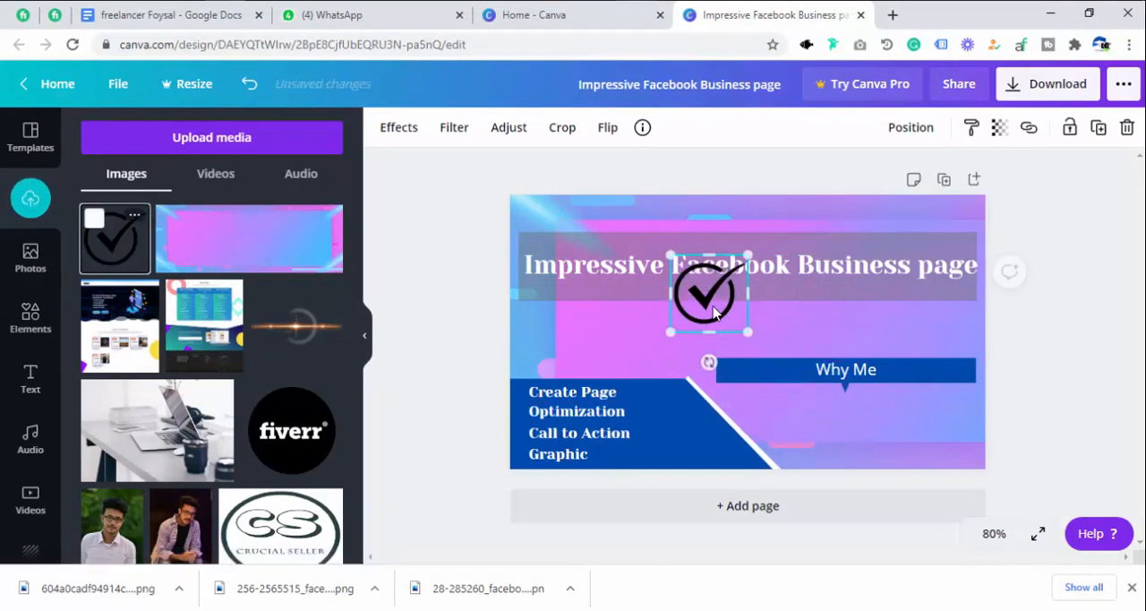
{"action": "left_click_drag", "start_coordinate": [711, 298], "coordinate": [777, 411]}
{"action": "left_click_drag", "start_coordinate": [812, 454], "coordinate": [759, 410]}
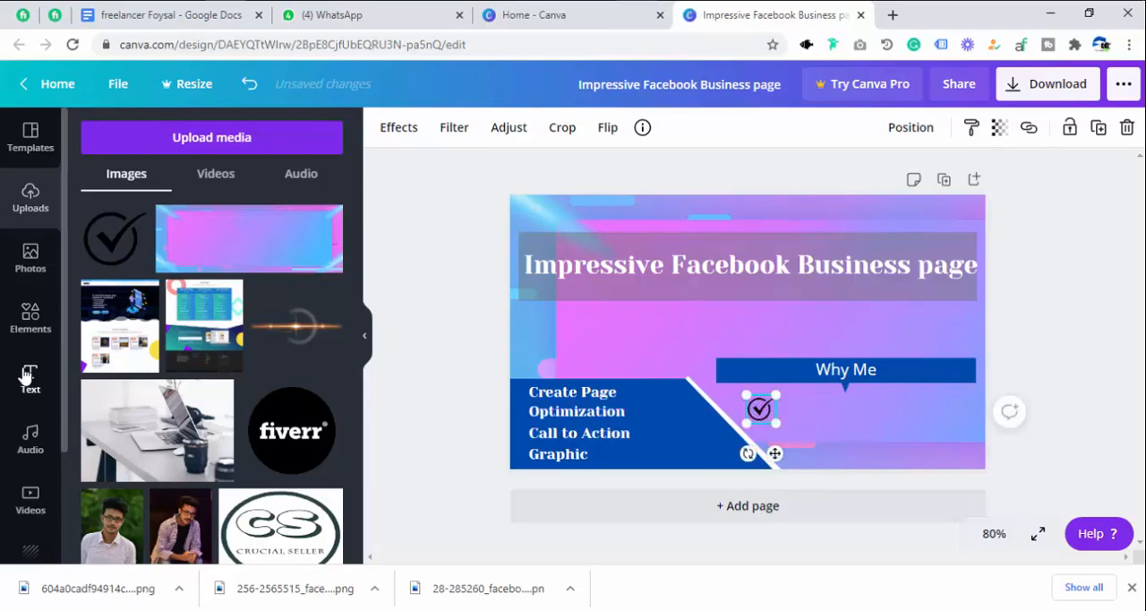
Look through the font combinations and add the recently used "love, peace, and joy" text style to the page.
{"action": "left_click", "coordinate": [30, 376]}
{"action": "scroll", "coordinate": [179, 428], "scroll_direction": "down", "scroll_amount": 4}
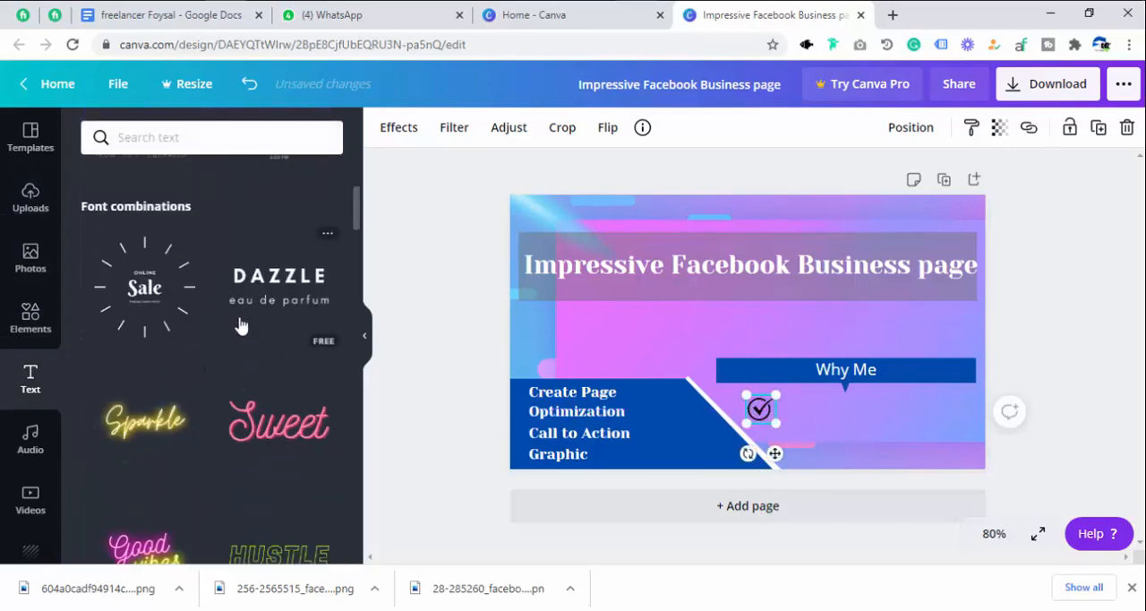
{"action": "scroll", "coordinate": [238, 325], "scroll_direction": "down", "scroll_amount": 4}
{"action": "scroll", "coordinate": [264, 484], "scroll_direction": "down", "scroll_amount": 10}
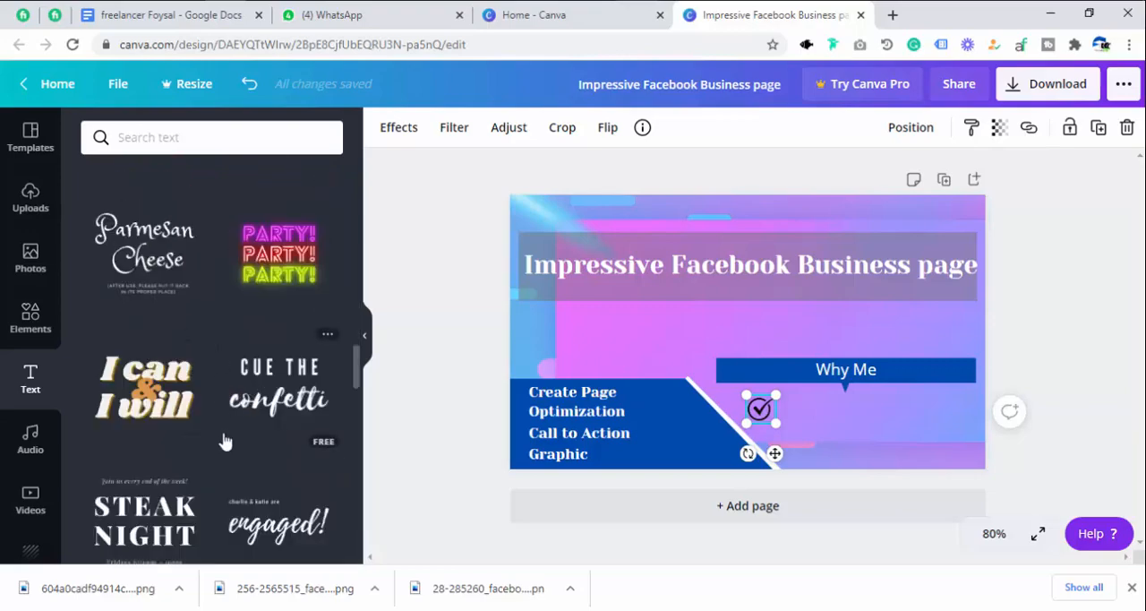
{"action": "scroll", "coordinate": [210, 421], "scroll_direction": "down", "scroll_amount": 3}
{"action": "scroll", "coordinate": [205, 430], "scroll_direction": "down", "scroll_amount": 5}
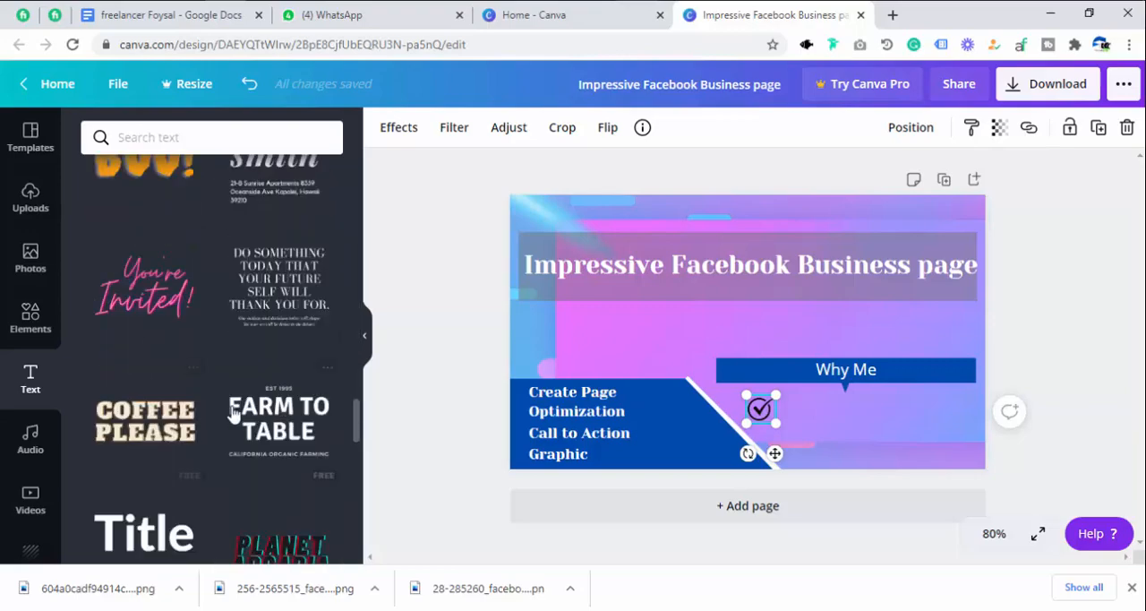
{"action": "scroll", "coordinate": [192, 438], "scroll_direction": "down", "scroll_amount": 4}
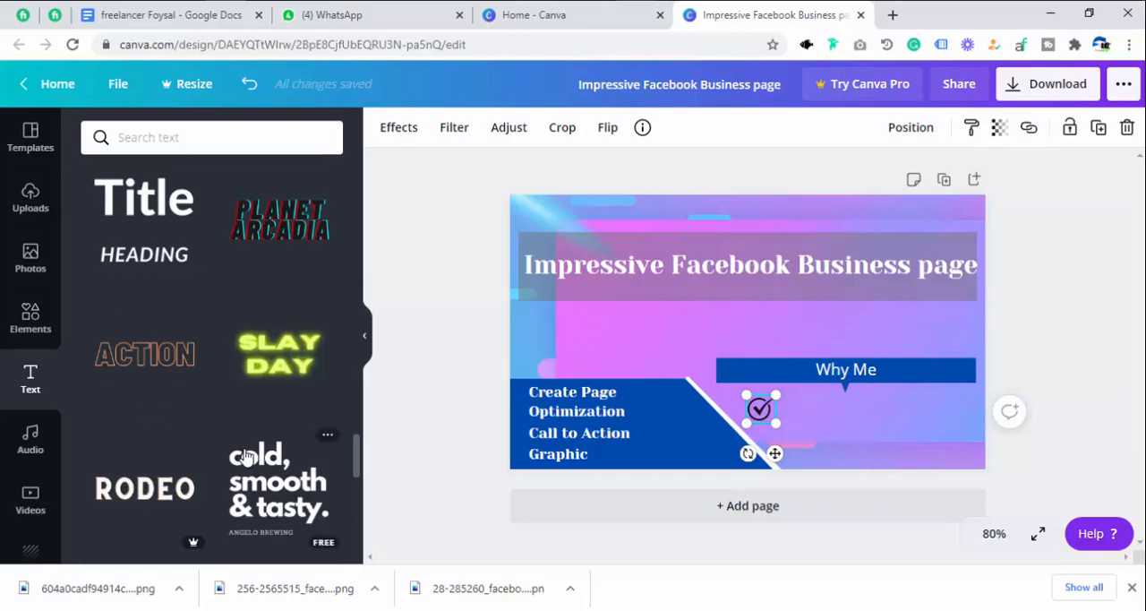
{"action": "scroll", "coordinate": [246, 455], "scroll_direction": "down", "scroll_amount": 5}
{"action": "scroll", "coordinate": [244, 456], "scroll_direction": "up", "scroll_amount": 15}
{"action": "left_click", "coordinate": [148, 444]}
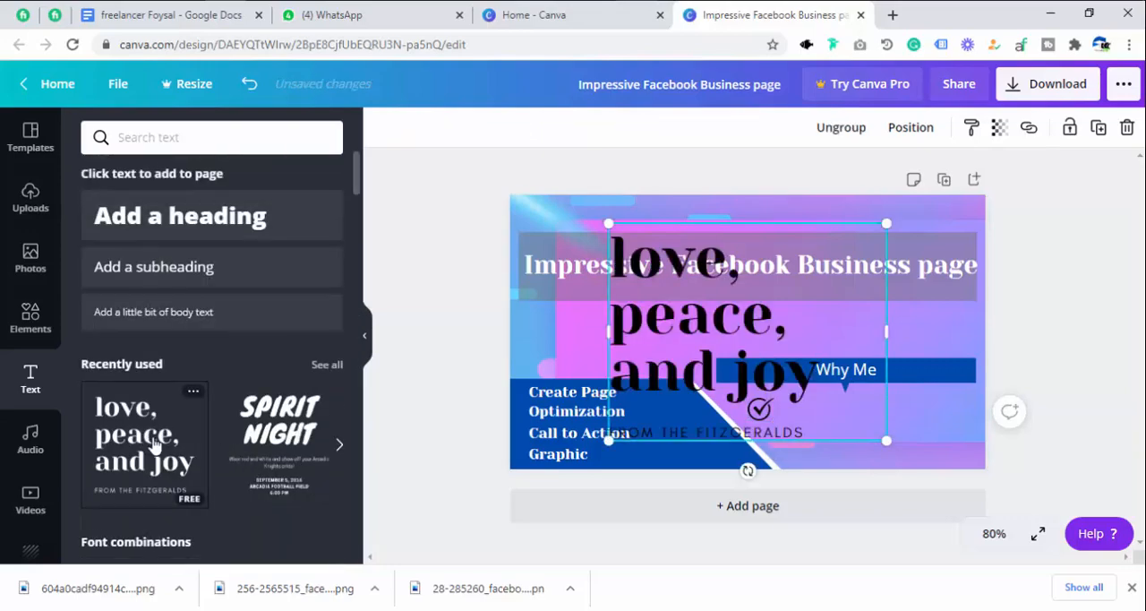
Delete the caption, the "and joy" line and the "peace," line from the added text style.
{"action": "left_click", "coordinate": [670, 433]}
{"action": "left_click", "coordinate": [670, 433]}
{"action": "key", "text": "BackSpace"}
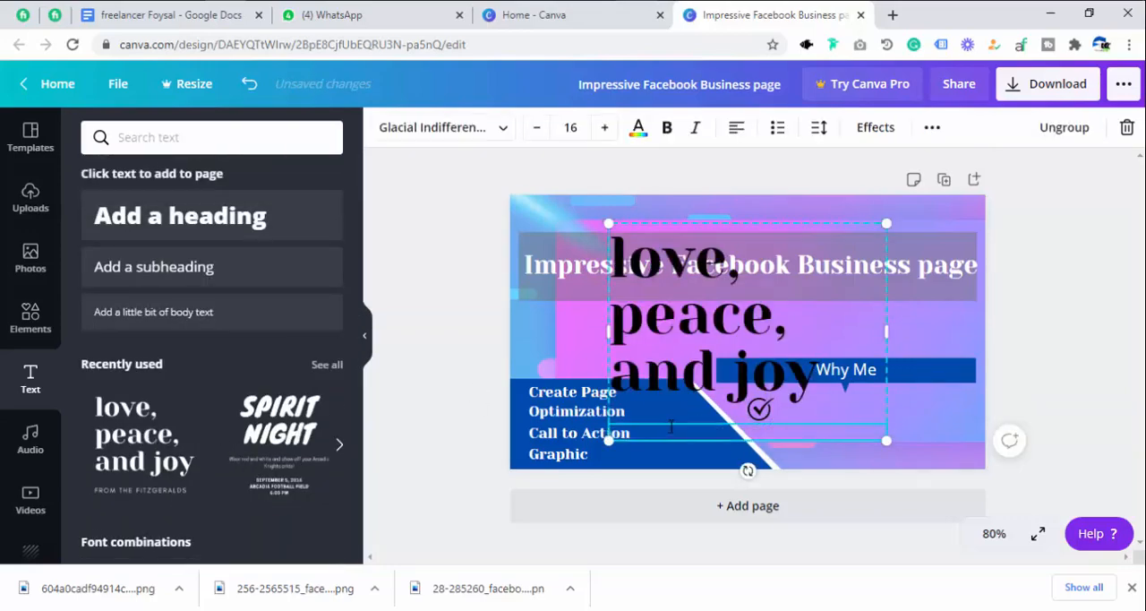
{"action": "left_click", "coordinate": [670, 357]}
{"action": "triple_click", "coordinate": [670, 352]}
{"action": "key", "text": "BackSpace"}
{"action": "triple_click", "coordinate": [673, 313]}
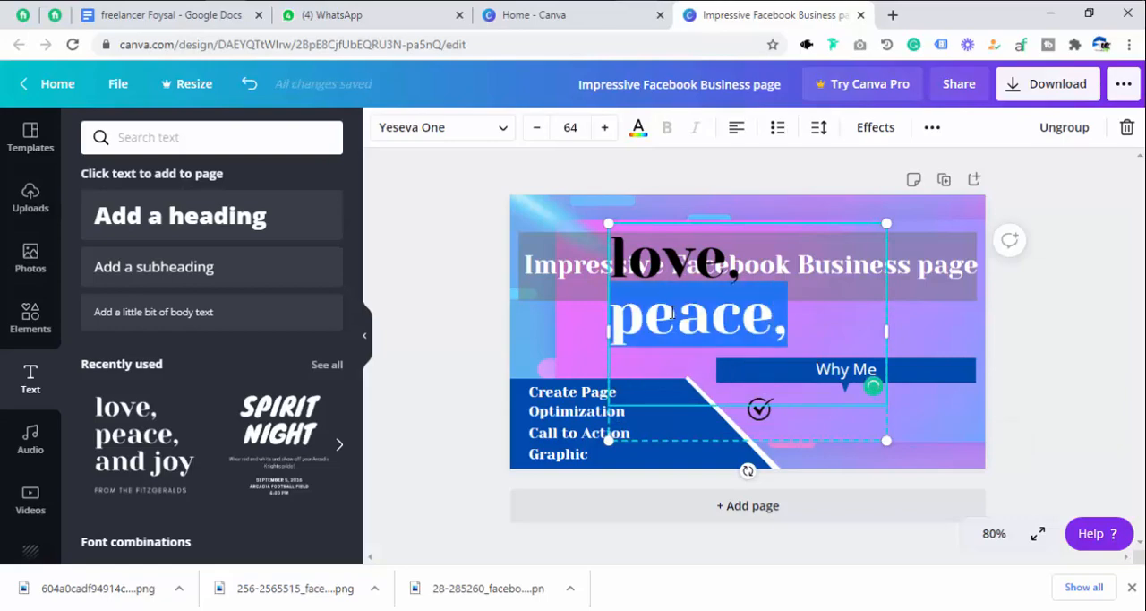
{"action": "key", "text": "BackSpace"}
Replace the remaining word "love," with "Fast Delivery".
{"action": "triple_click", "coordinate": [661, 289]}
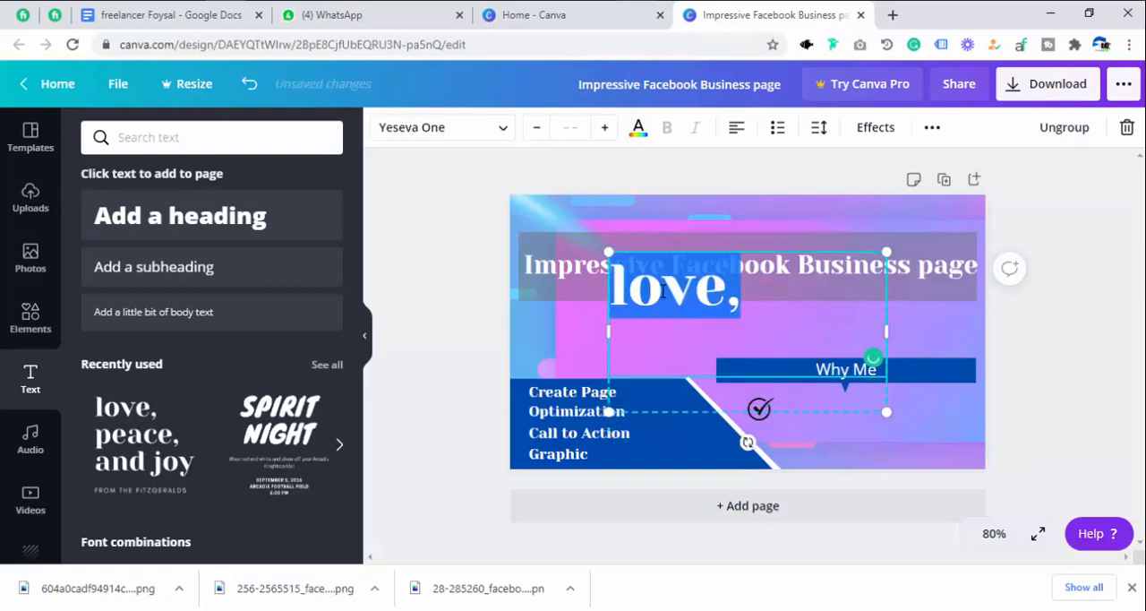
{"action": "key", "text": "BackSpace"}
{"action": "type", "text": "F"}
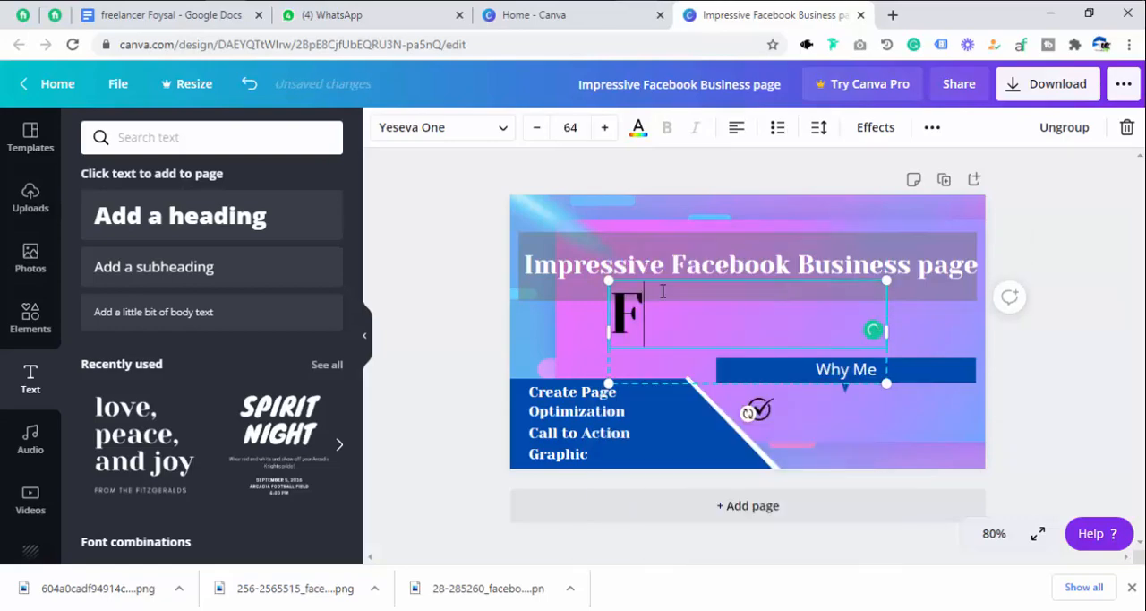
{"action": "type", "text": "ast Devi"}
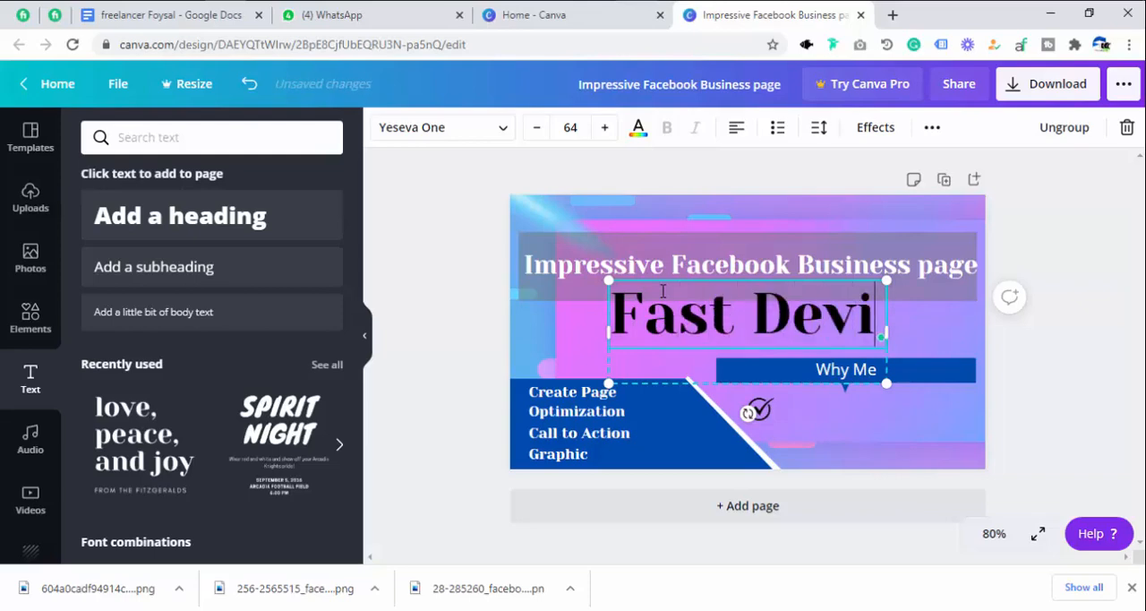
{"action": "key", "text": "BackSpace"}
{"action": "key", "text": "BackSpace"}
{"action": "type", "text": "livery"}
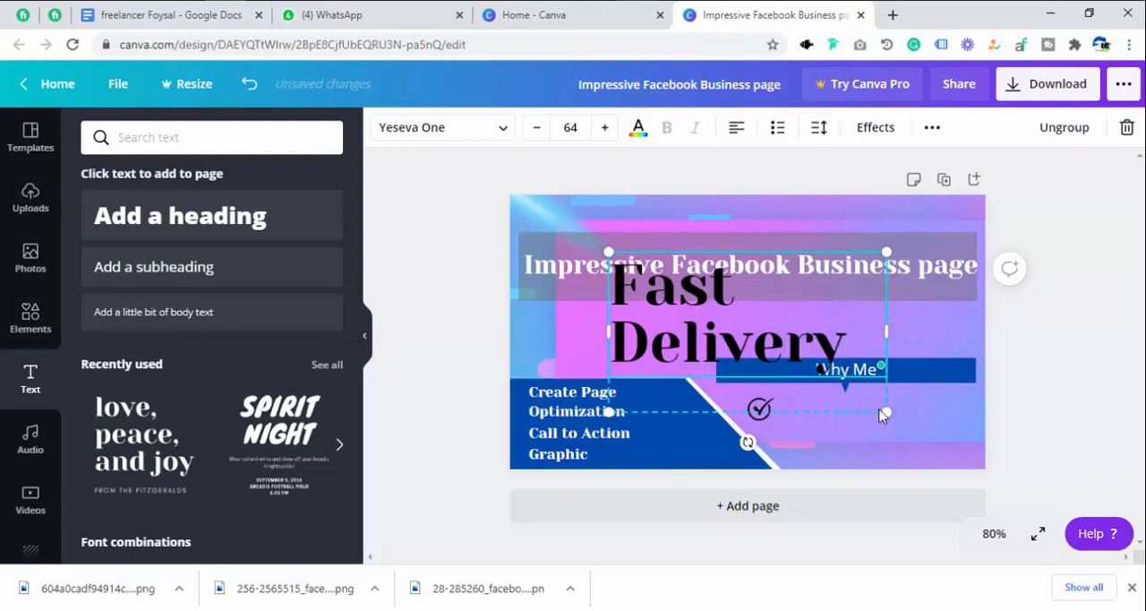
Shrink the "Fast Delivery" text to font size 19.7 and place it beside the checkmark under the "Why Me" banner.
{"action": "left_click_drag", "start_coordinate": [887, 412], "coordinate": [717, 340]}
{"action": "left_click_drag", "start_coordinate": [736, 288], "coordinate": [867, 287]}
{"action": "left_click", "coordinate": [643, 308]}
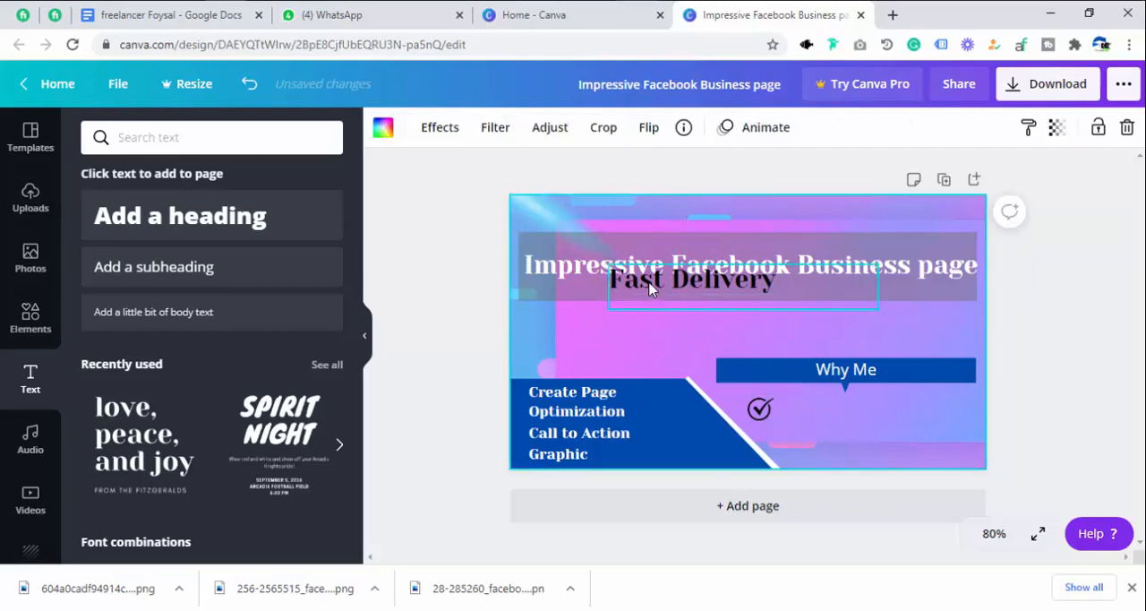
{"action": "left_click_drag", "start_coordinate": [652, 284], "coordinate": [823, 411]}
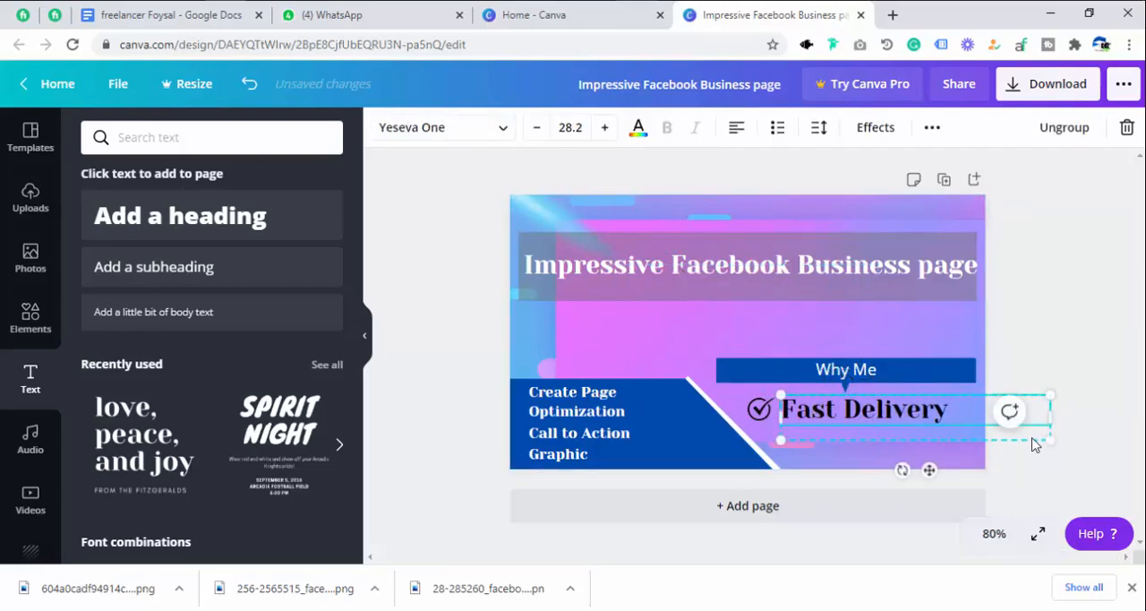
{"action": "left_click_drag", "start_coordinate": [1048, 438], "coordinate": [890, 416]}
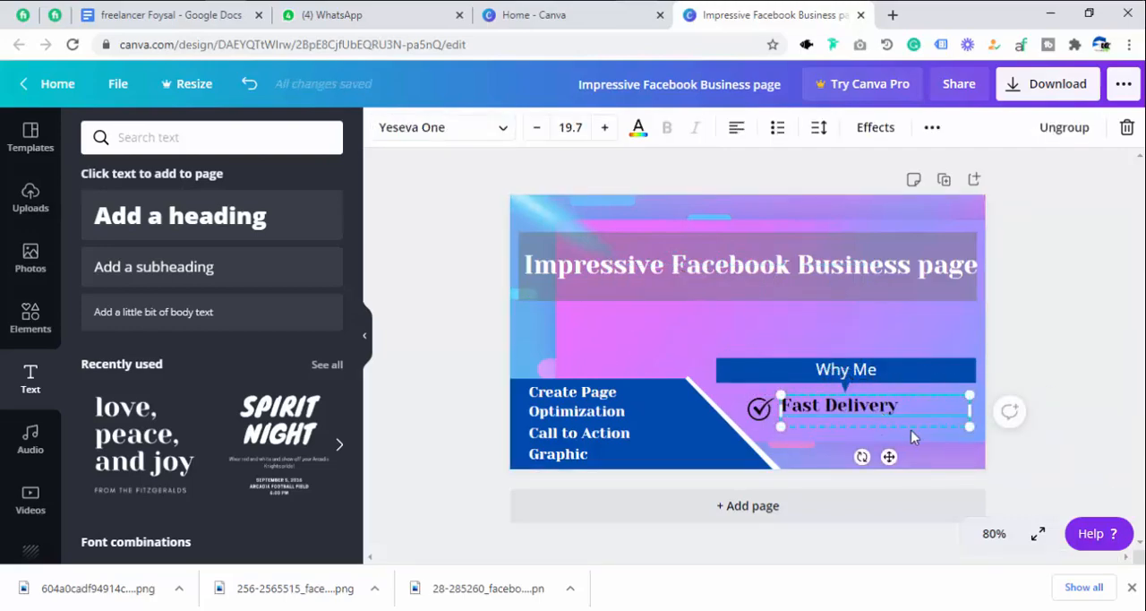
Duplicate the checkmark icon and place the copy below the first one, slightly to its right.
{"action": "left_click", "coordinate": [759, 408]}
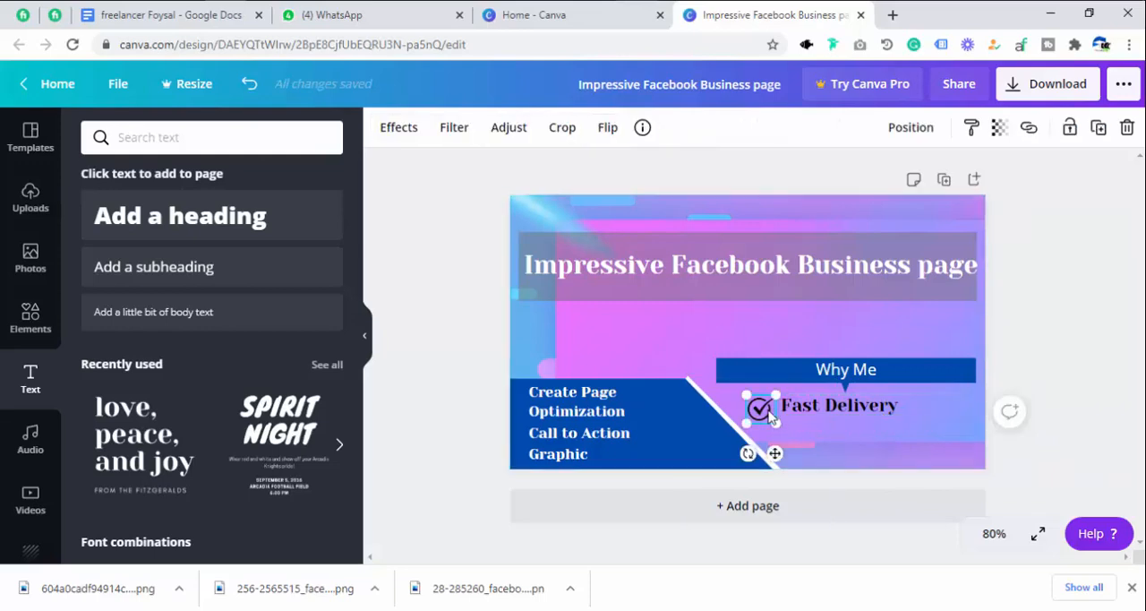
{"action": "left_click", "coordinate": [1099, 127]}
{"action": "left_click_drag", "start_coordinate": [777, 433], "coordinate": [782, 437]}
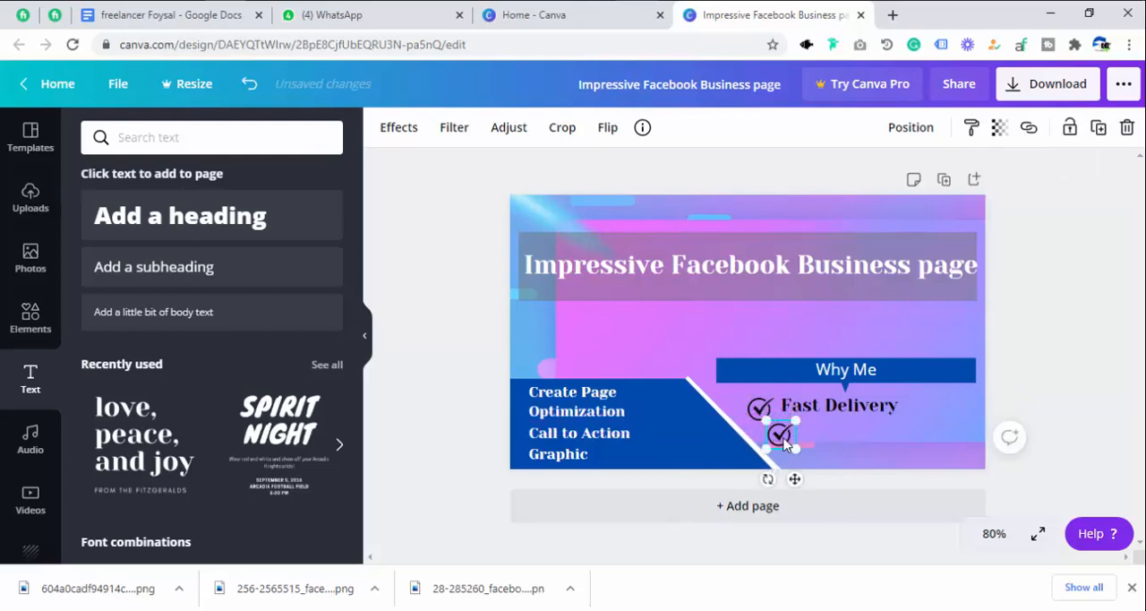
Duplicate the "Fast Delivery" text and place the copy beside the second checkmark.
{"action": "left_click", "coordinate": [852, 412]}
{"action": "left_click_drag", "start_coordinate": [143, 439], "coordinate": [734, 328]}
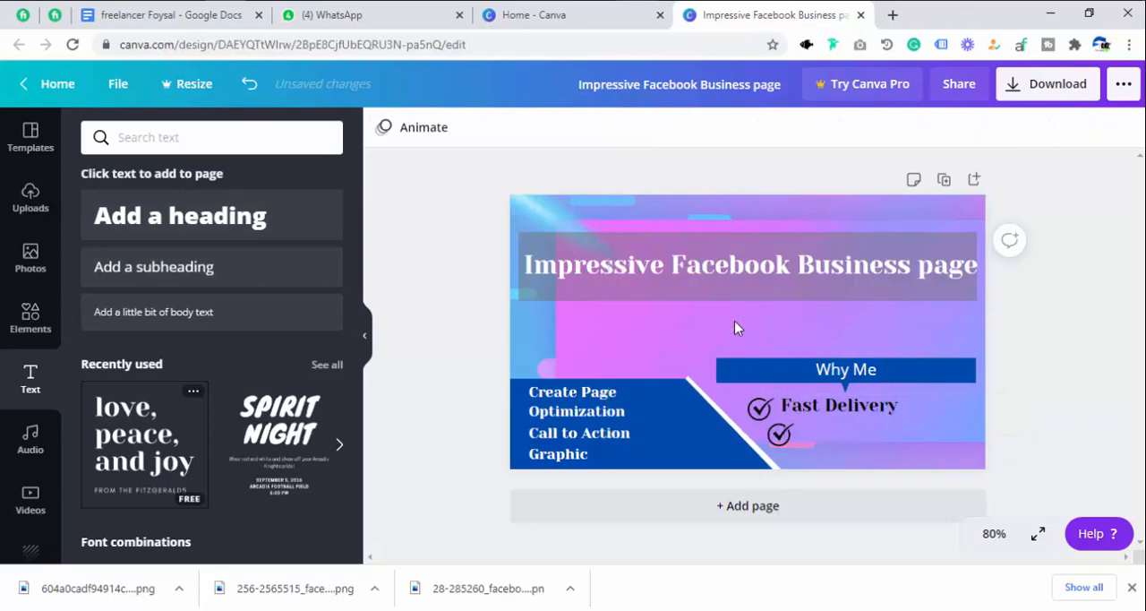
{"action": "left_click", "coordinate": [855, 410]}
{"action": "left_click", "coordinate": [931, 128]}
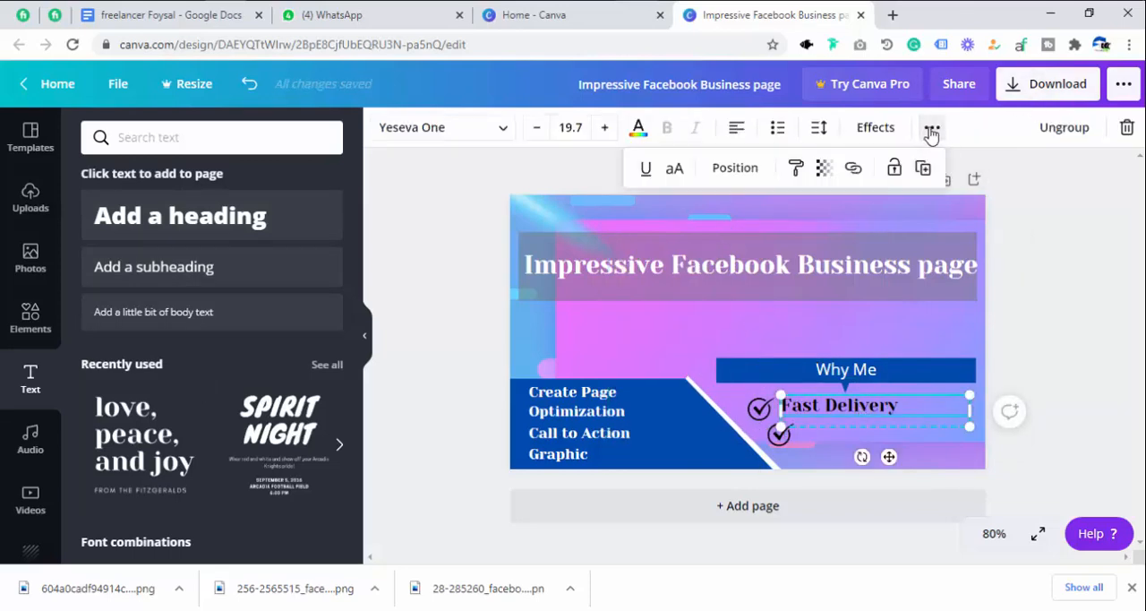
{"action": "left_click", "coordinate": [922, 167]}
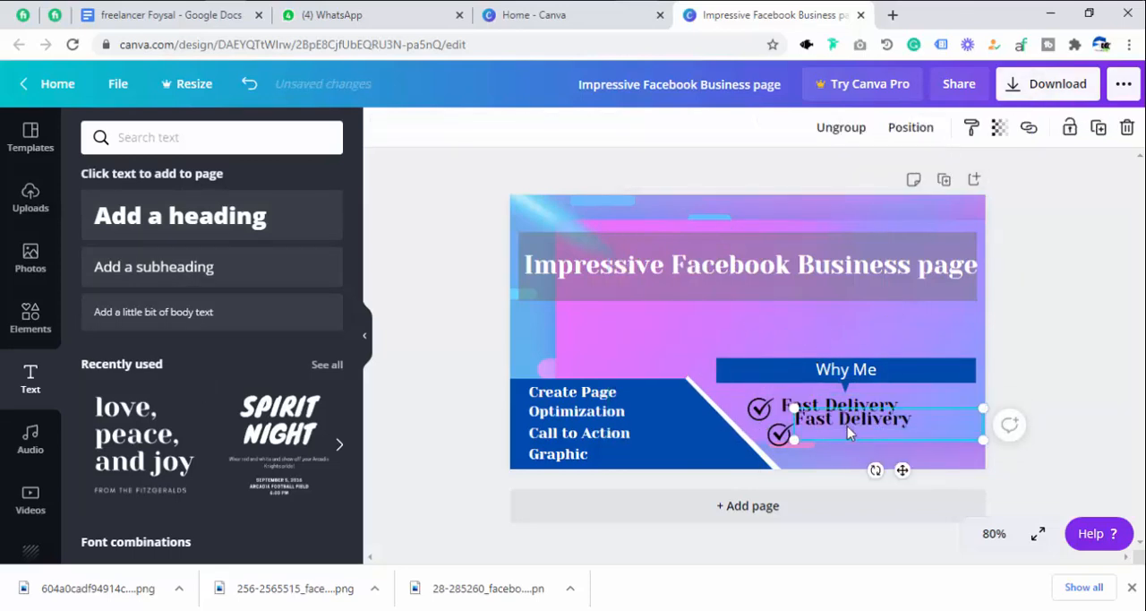
{"action": "left_click_drag", "start_coordinate": [847, 426], "coordinate": [847, 437]}
Change the text beside the second checkmark to "Fast Response".
{"action": "left_click", "coordinate": [857, 433]}
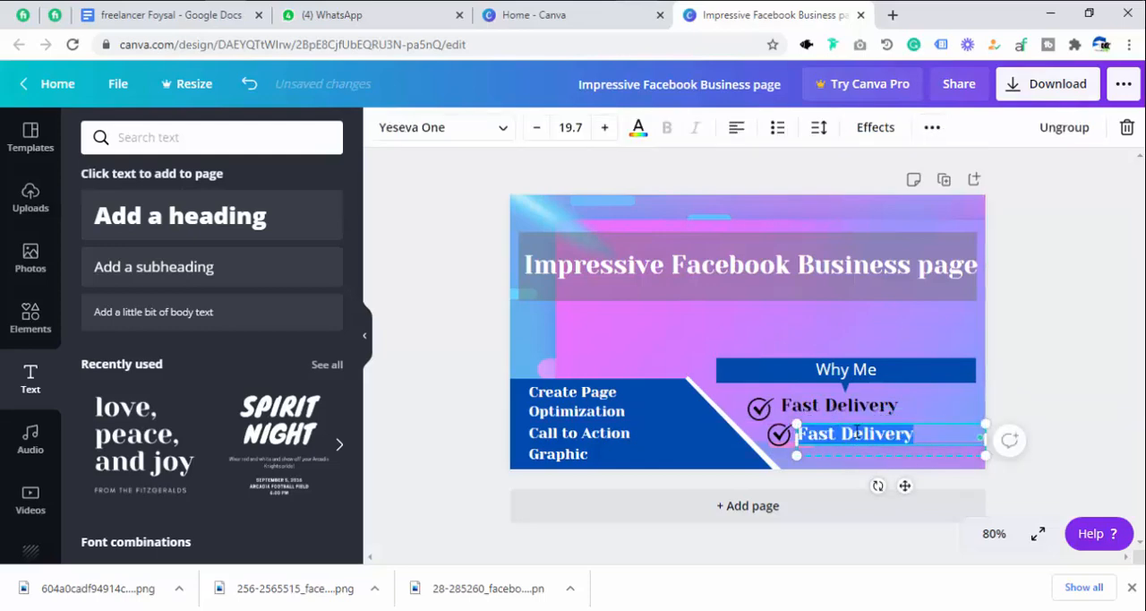
{"action": "key", "text": "BackSpace"}
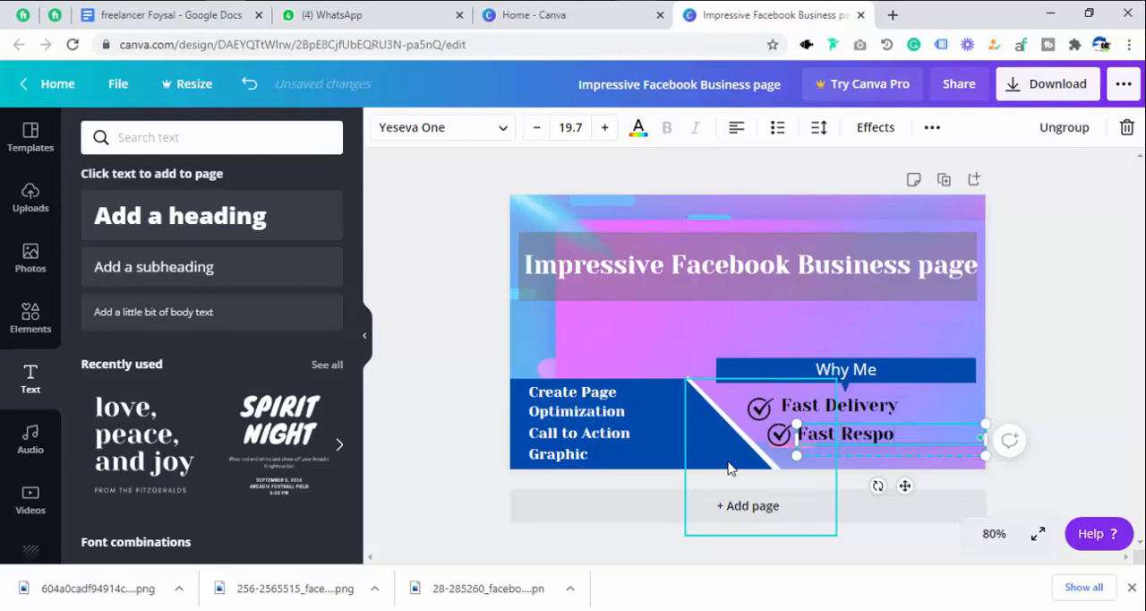
{"action": "type", "text": "Fast Response"}
{"action": "left_click", "coordinate": [793, 332]}
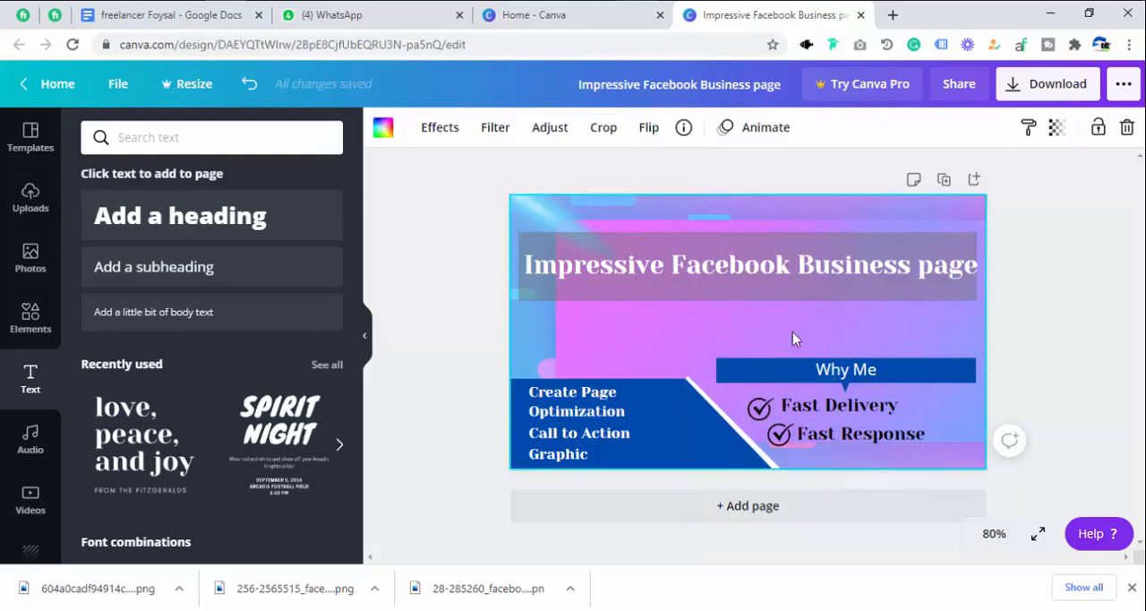
Duplicate the second checkmark and place the copy beneath it at the design's lower edge, slightly to the right.
{"action": "left_click", "coordinate": [779, 437]}
{"action": "left_click", "coordinate": [1098, 128]}
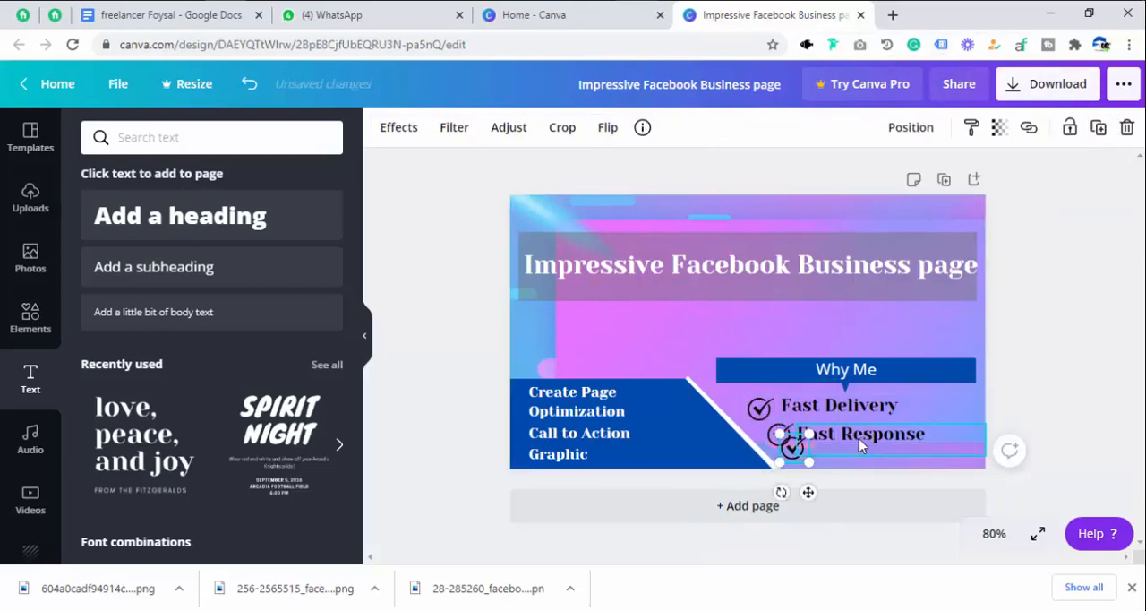
{"action": "left_click_drag", "start_coordinate": [800, 457], "coordinate": [799, 463]}
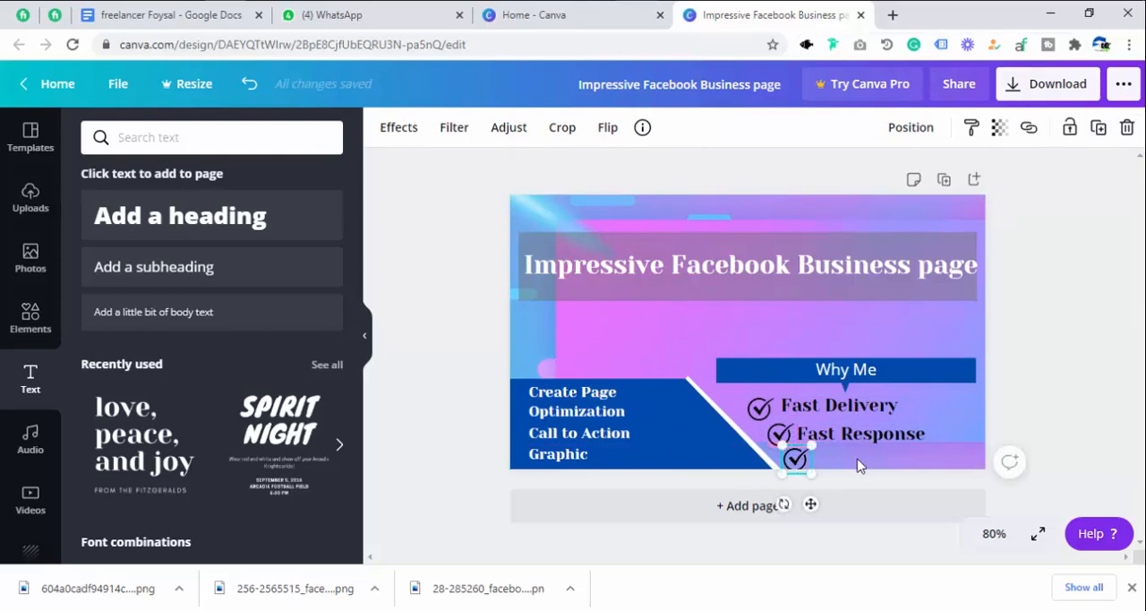
Duplicate the "Fast Response" text and place the copy beside the third checkmark.
{"action": "left_click", "coordinate": [857, 463]}
{"action": "left_click", "coordinate": [839, 455]}
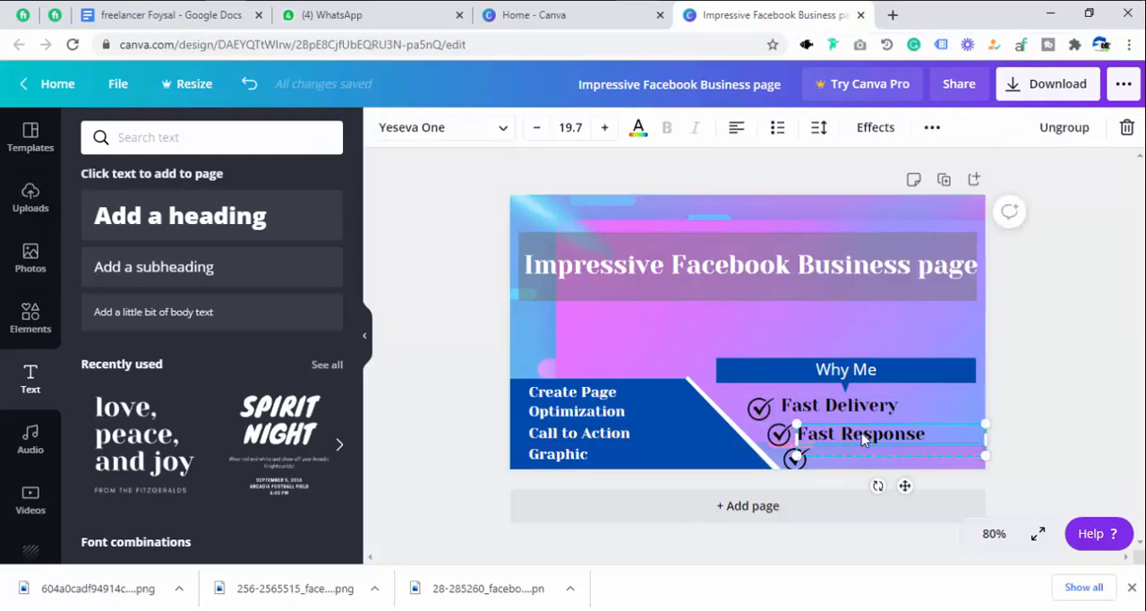
{"action": "left_click", "coordinate": [932, 127]}
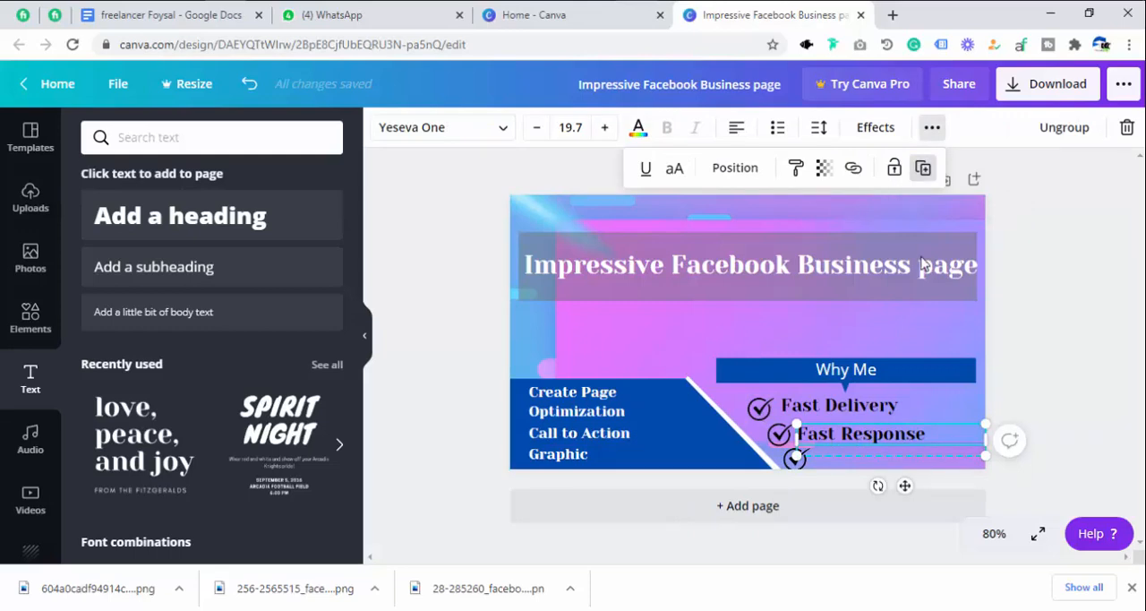
{"action": "left_click", "coordinate": [923, 168]}
{"action": "left_click_drag", "start_coordinate": [858, 446], "coordinate": [865, 456]}
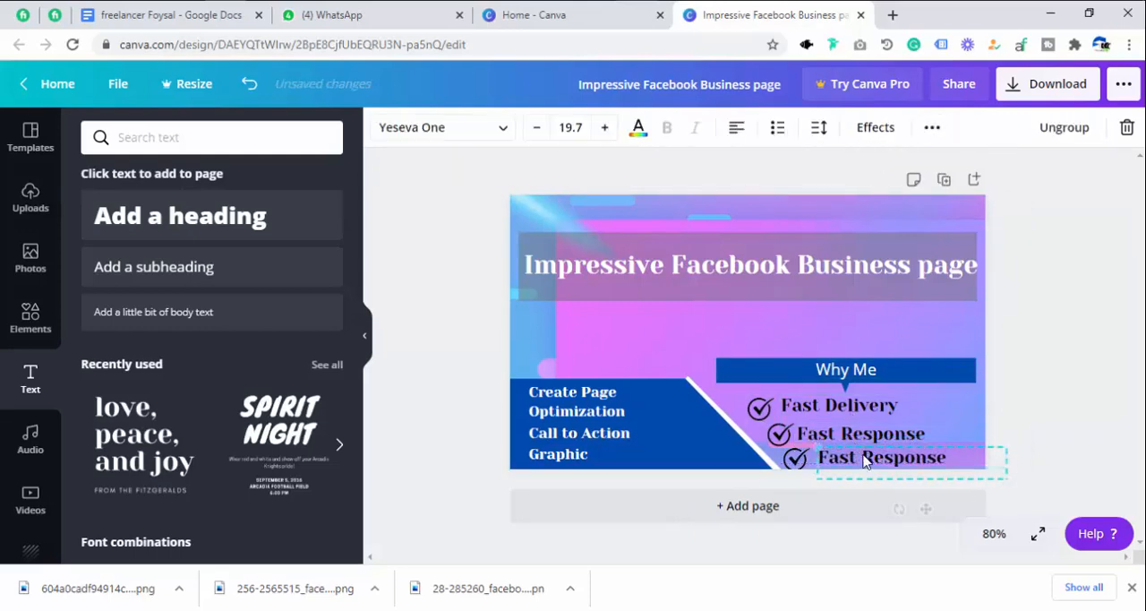
Change the text beside the third checkmark to "Unlimited Revisions" and shrink it to fit within the design.
{"action": "double_click", "coordinate": [864, 457]}
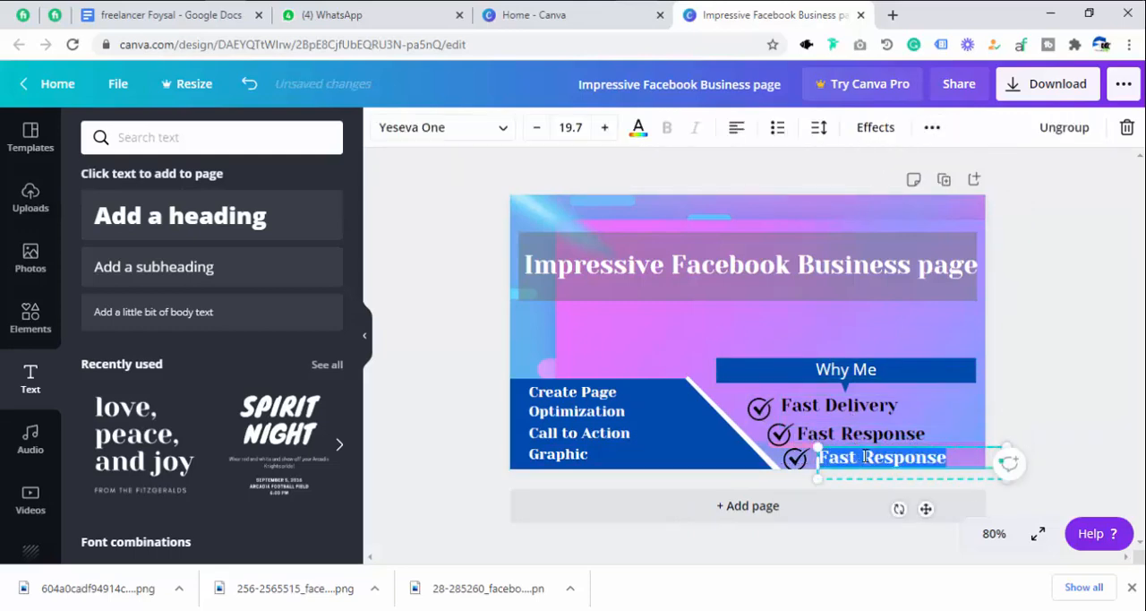
{"action": "key", "text": "BackSpace"}
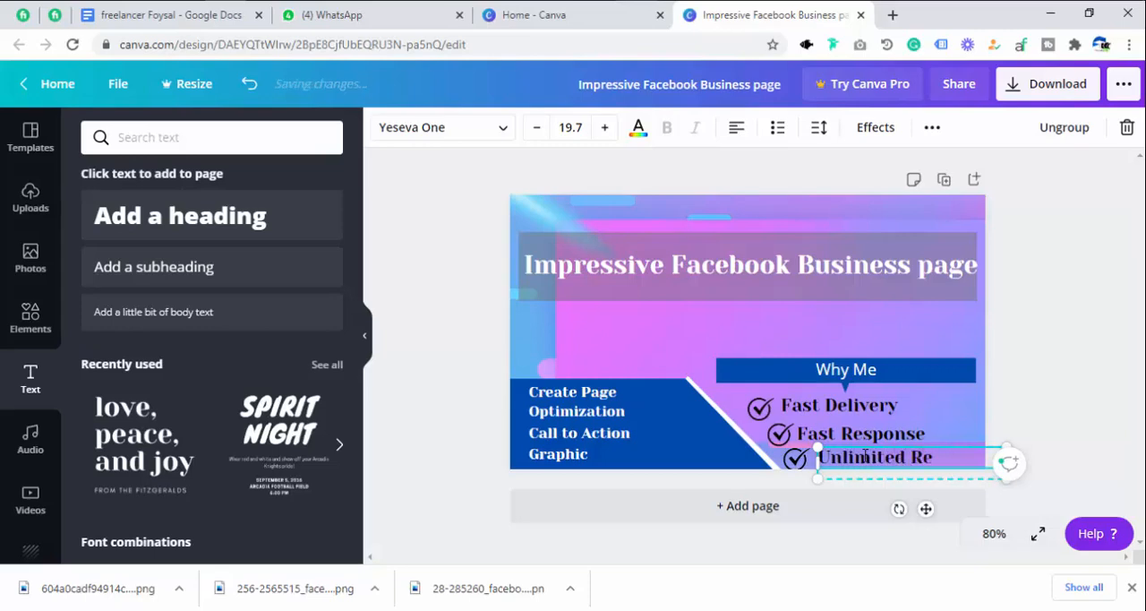
{"action": "type", "text": "Unlimited Revisions"}
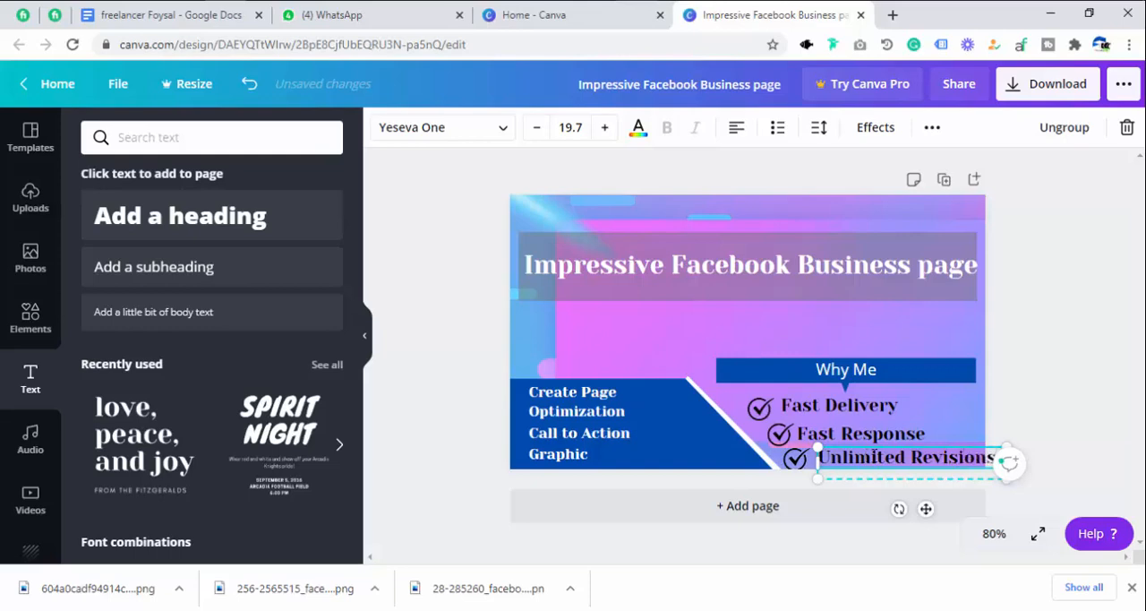
{"action": "key", "text": "BackSpace"}
{"action": "left_click_drag", "start_coordinate": [994, 477], "coordinate": [1023, 507]}
{"action": "left_click", "coordinate": [1096, 397]}
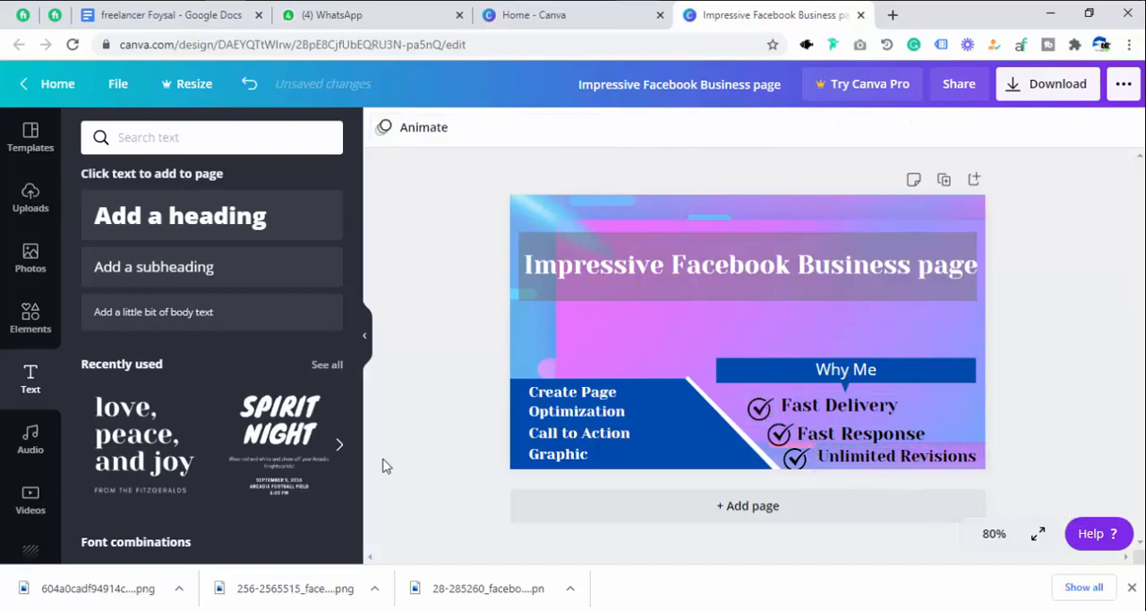
Upload the light flare image 4.png from the desktop's "Untitled folder" and add it to the page.
{"action": "left_click", "coordinate": [32, 198]}
{"action": "left_click", "coordinate": [215, 149]}
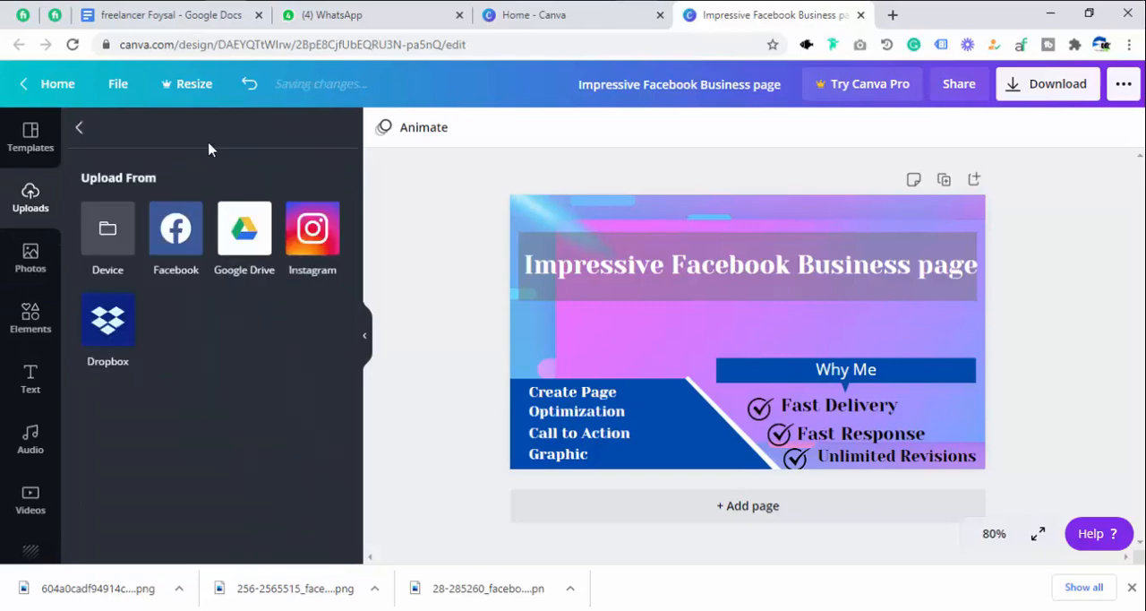
{"action": "left_click", "coordinate": [101, 242]}
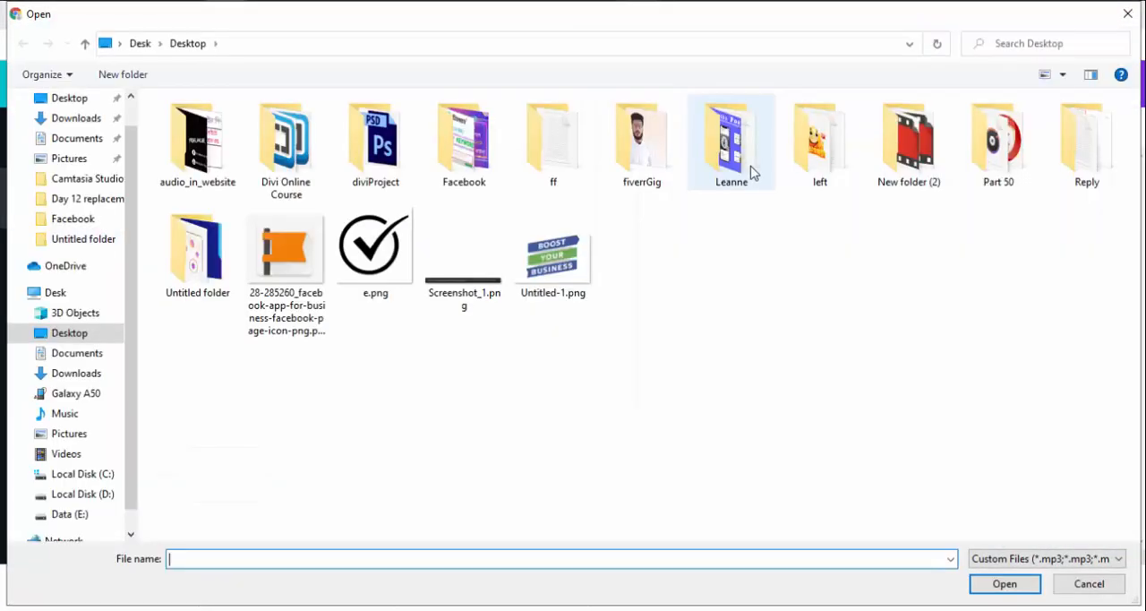
{"action": "double_click", "coordinate": [186, 259]}
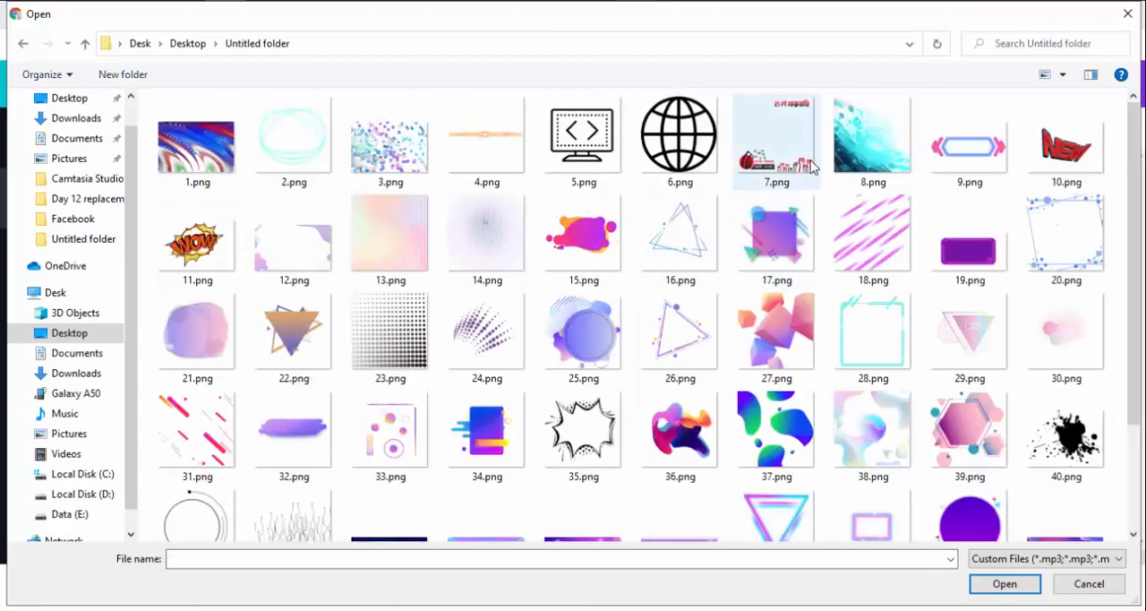
{"action": "double_click", "coordinate": [486, 144]}
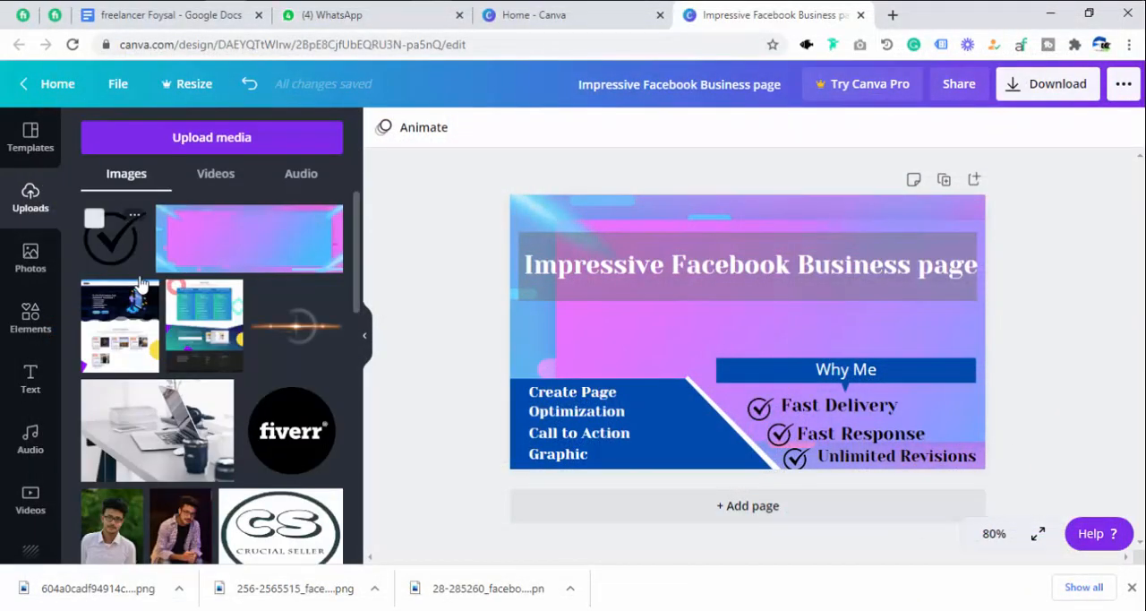
{"action": "left_click", "coordinate": [146, 273]}
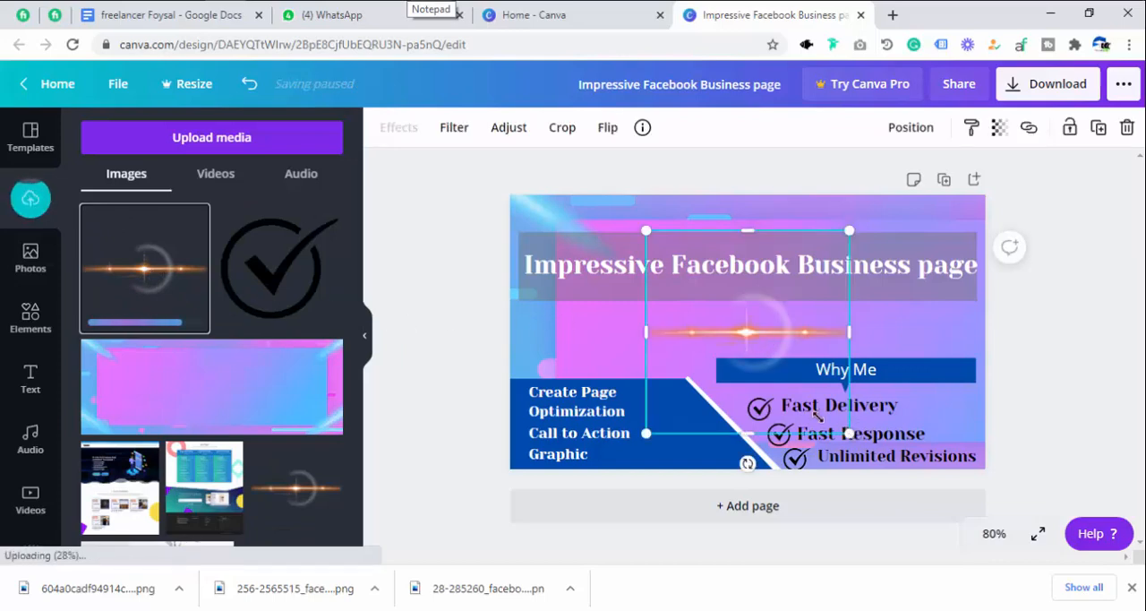
Shrink the light flare and try it over the upper end of the white accent strip, keeping its rotation at 0°.
{"action": "left_click_drag", "start_coordinate": [849, 433], "coordinate": [761, 394]}
{"action": "left_click_drag", "start_coordinate": [719, 310], "coordinate": [695, 383]}
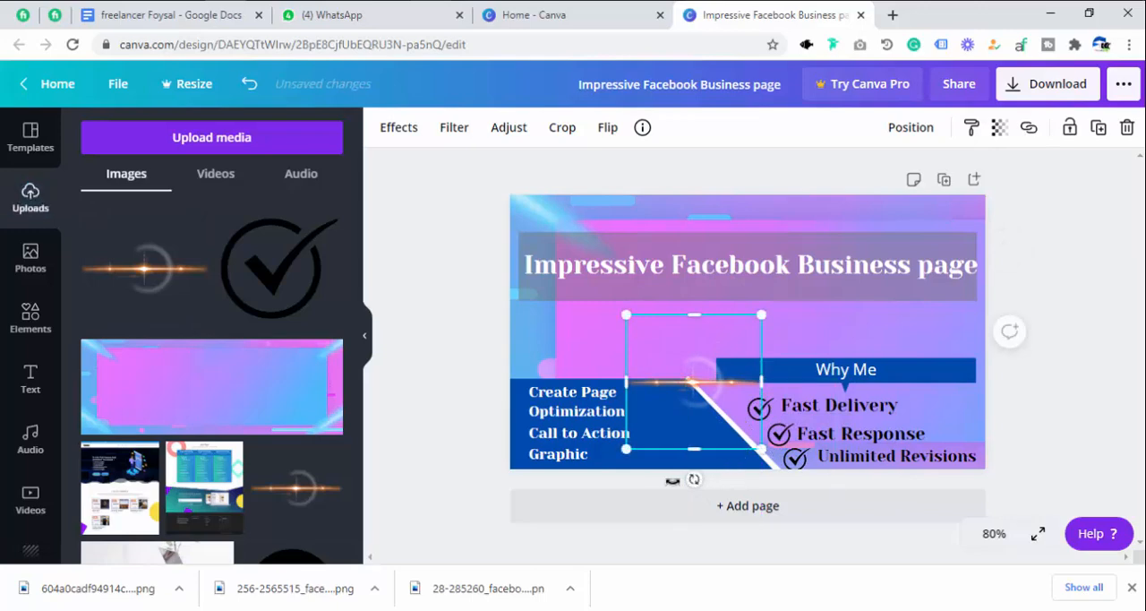
{"action": "mouse_move", "coordinate": [673, 481]}
{"action": "left_mouse_down"}
{"action": "mouse_move", "coordinate": [640, 478]}
{"action": "mouse_move", "coordinate": [606, 505]}
{"action": "mouse_move", "coordinate": [768, 489]}
{"action": "mouse_move", "coordinate": [742, 522]}
{"action": "mouse_move", "coordinate": [693, 530]}
{"action": "mouse_move", "coordinate": [694, 476]}
{"action": "left_mouse_up"}
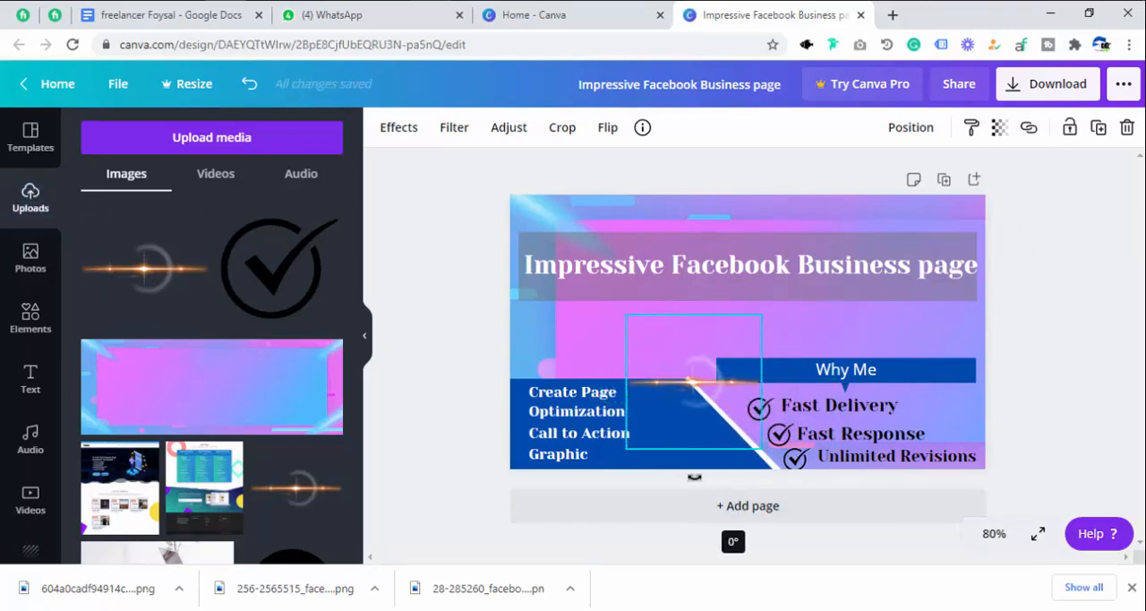
Move the light flare to the title band's upper edge and place a duplicate over the word "page" at its lower right.
{"action": "left_click_drag", "start_coordinate": [674, 333], "coordinate": [658, 264]}
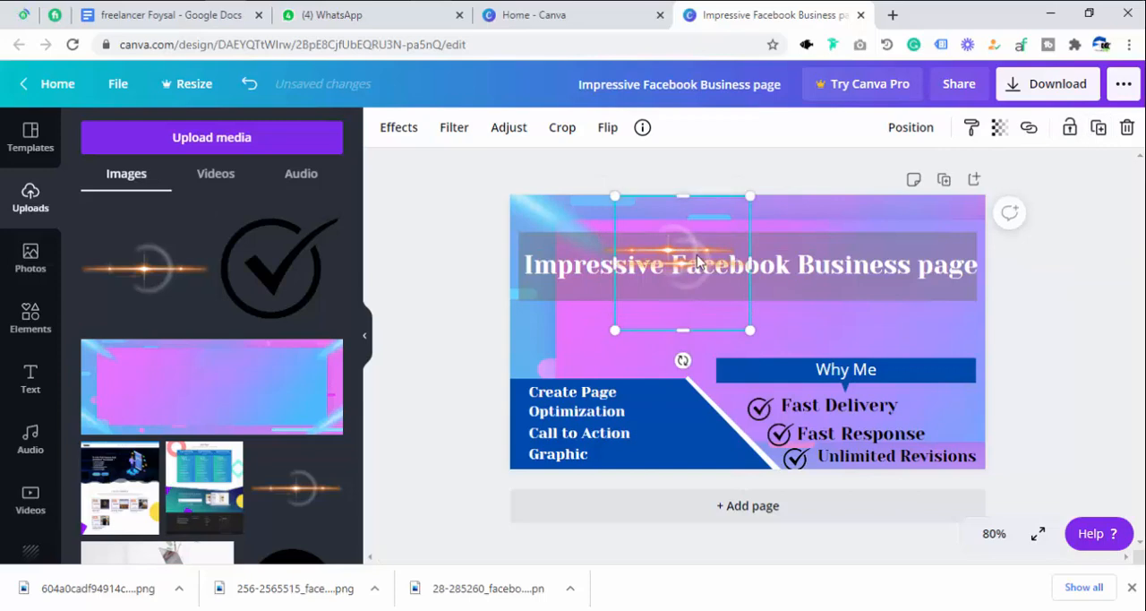
{"action": "left_click_drag", "start_coordinate": [680, 259], "coordinate": [901, 281]}
{"action": "left_click", "coordinate": [764, 323]}
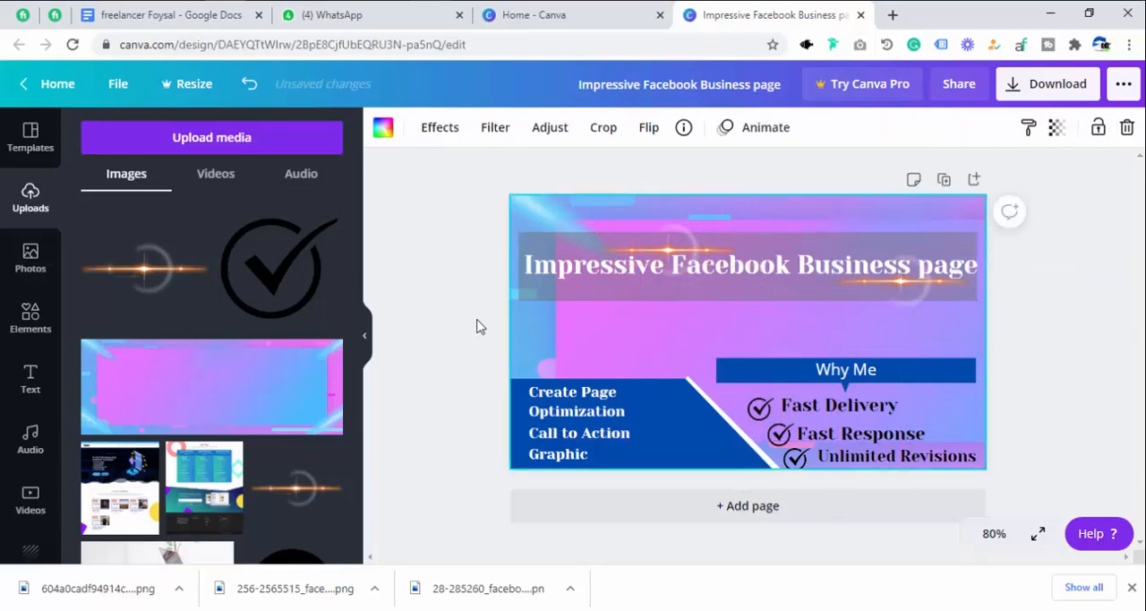
Upload the pink dotted blob image from the device, add it to the page and place it over the design's top-left corner.
{"action": "left_click", "coordinate": [164, 144]}
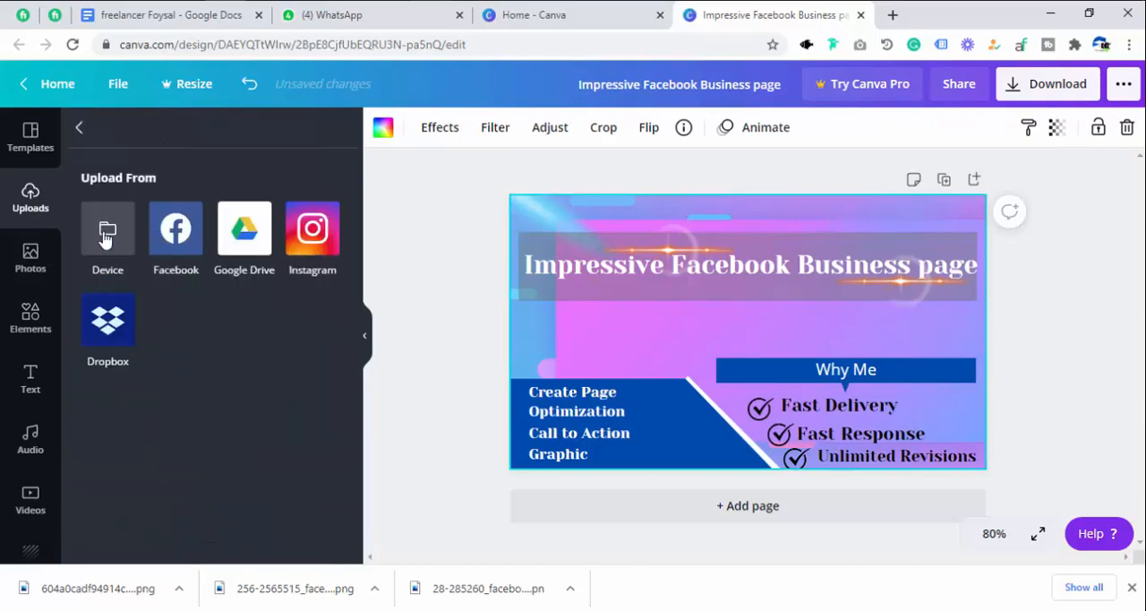
{"action": "left_click", "coordinate": [109, 242]}
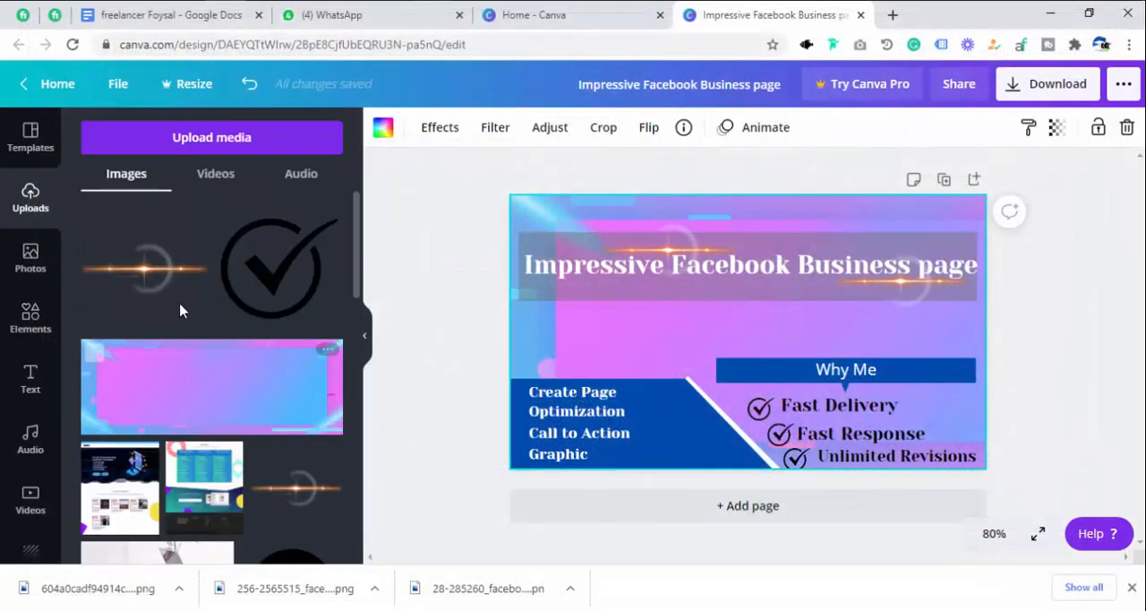
{"action": "left_click", "coordinate": [123, 244]}
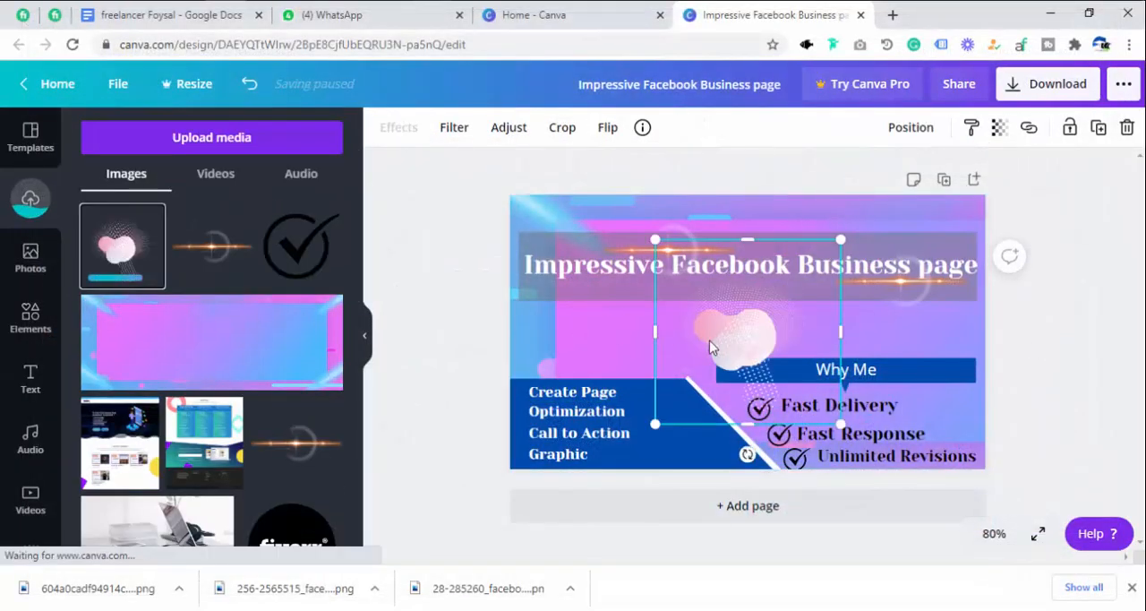
{"action": "left_click_drag", "start_coordinate": [710, 347], "coordinate": [545, 223]}
Set the pink blob image's transparency to 26 and shift it slightly further left over the corner of the design.
{"action": "left_click", "coordinate": [999, 127]}
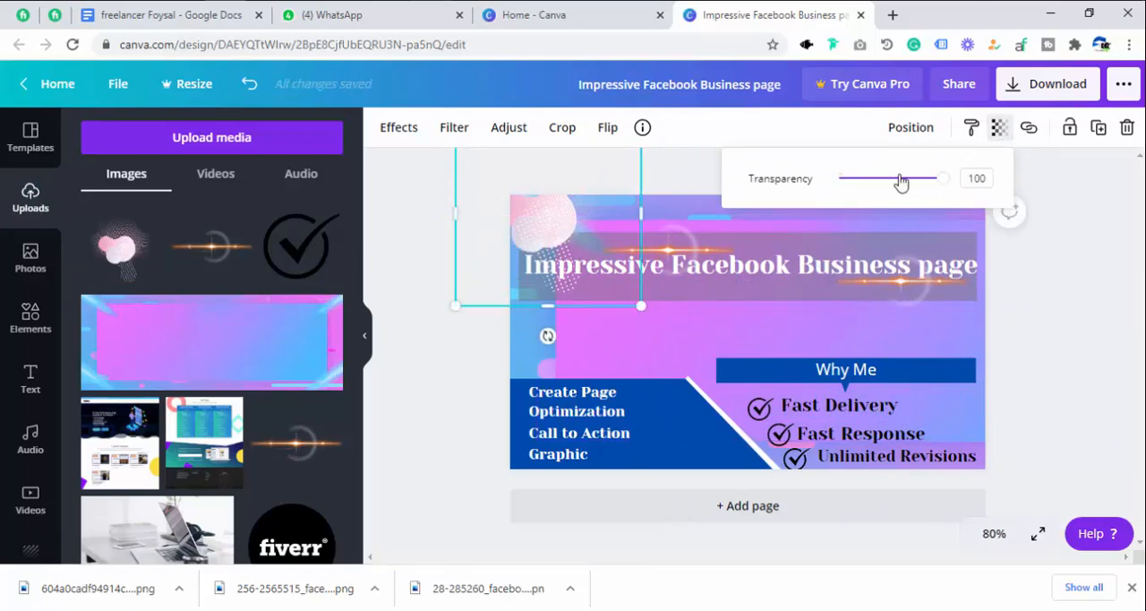
{"action": "left_click_drag", "start_coordinate": [901, 182], "coordinate": [865, 179]}
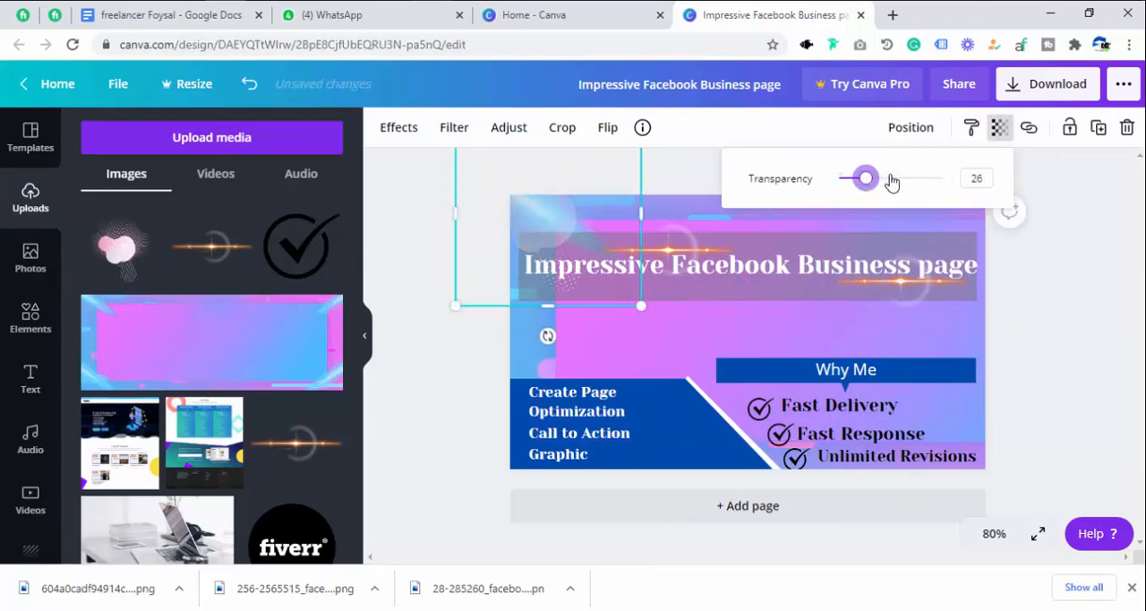
{"action": "left_click", "coordinate": [611, 315]}
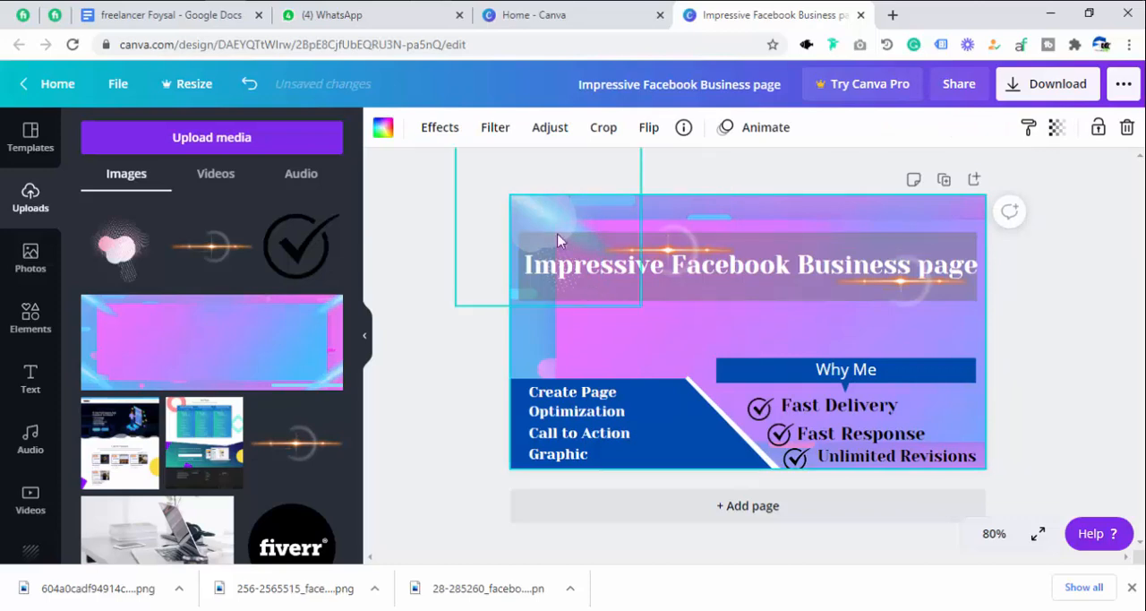
{"action": "left_click_drag", "start_coordinate": [573, 228], "coordinate": [520, 218]}
{"action": "left_click", "coordinate": [617, 338]}
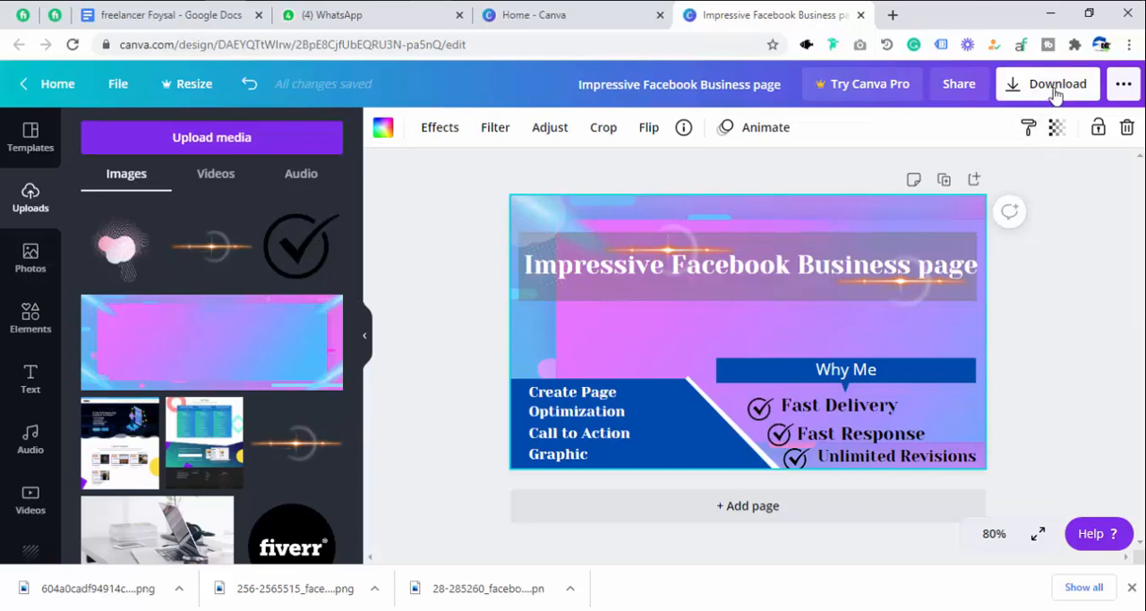
Download the design as a PNG at 710 × 410 px and dismiss the post-scheduling offer.
{"action": "left_click", "coordinate": [1124, 85]}
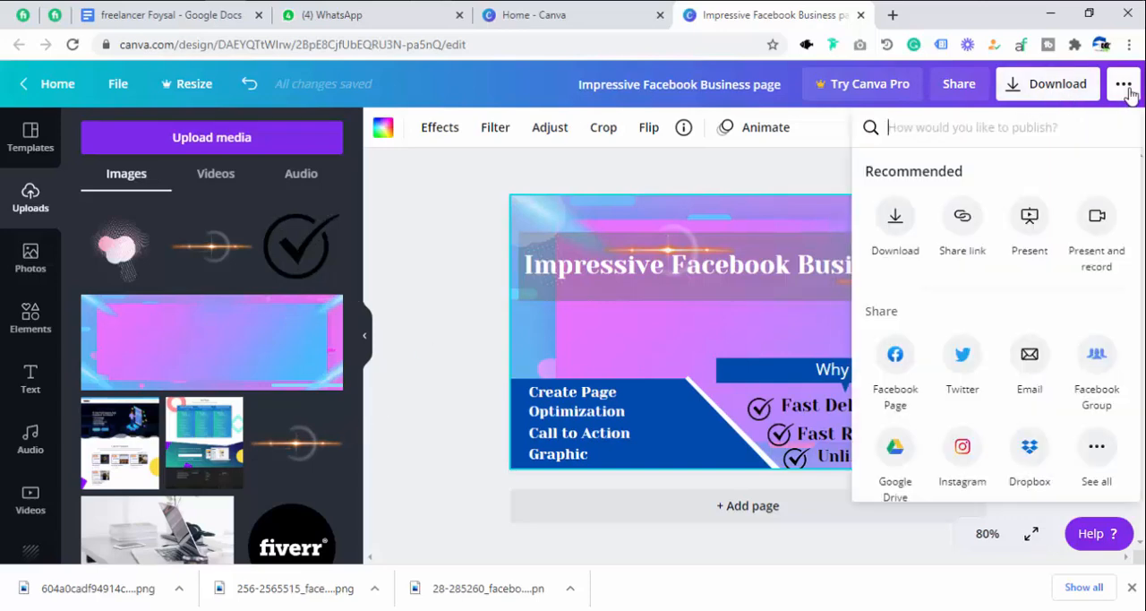
{"action": "left_click", "coordinate": [896, 222]}
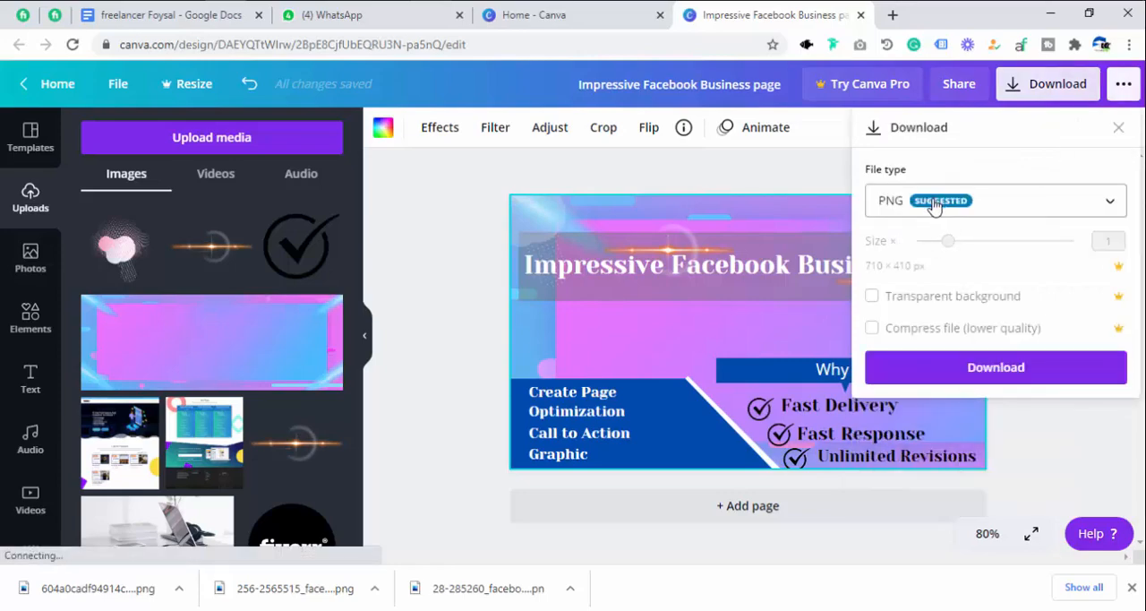
{"action": "left_click", "coordinate": [989, 369]}
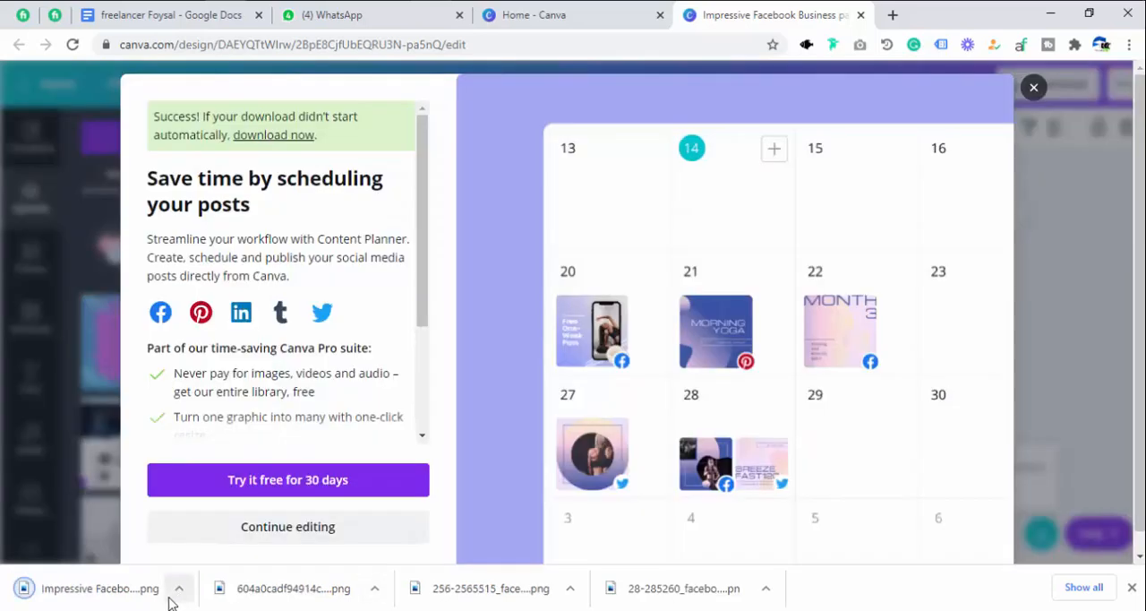
{"action": "left_click", "coordinate": [1033, 87]}
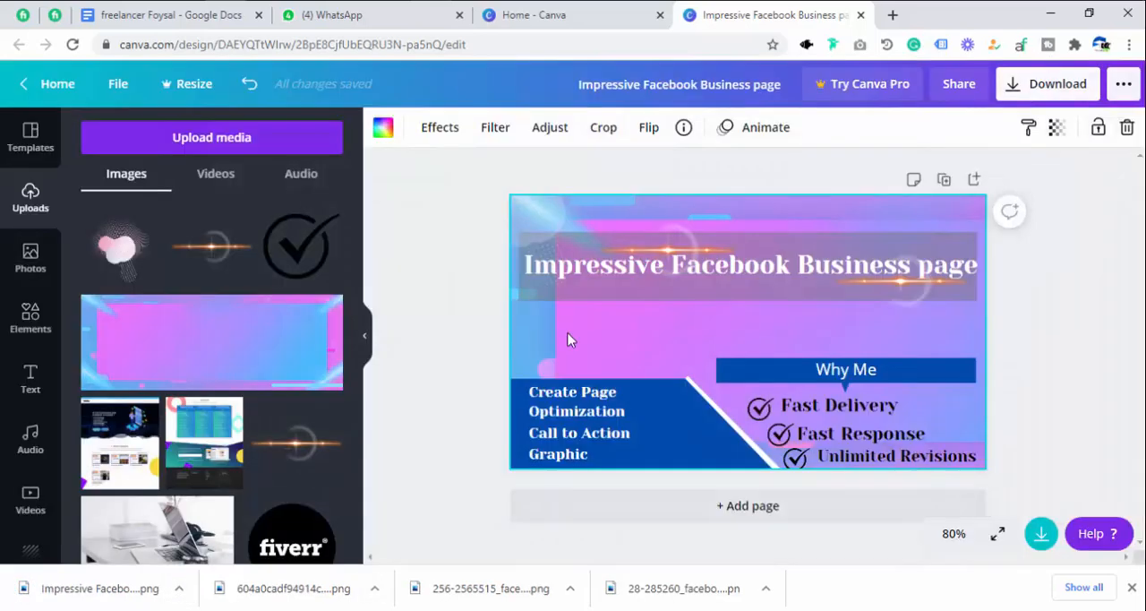
Show the downloaded file in the Downloads folder and open "Impressive Facebook Business page.png" in the image viewer.
{"action": "left_click", "coordinate": [179, 590]}
{"action": "left_click", "coordinate": [223, 534]}
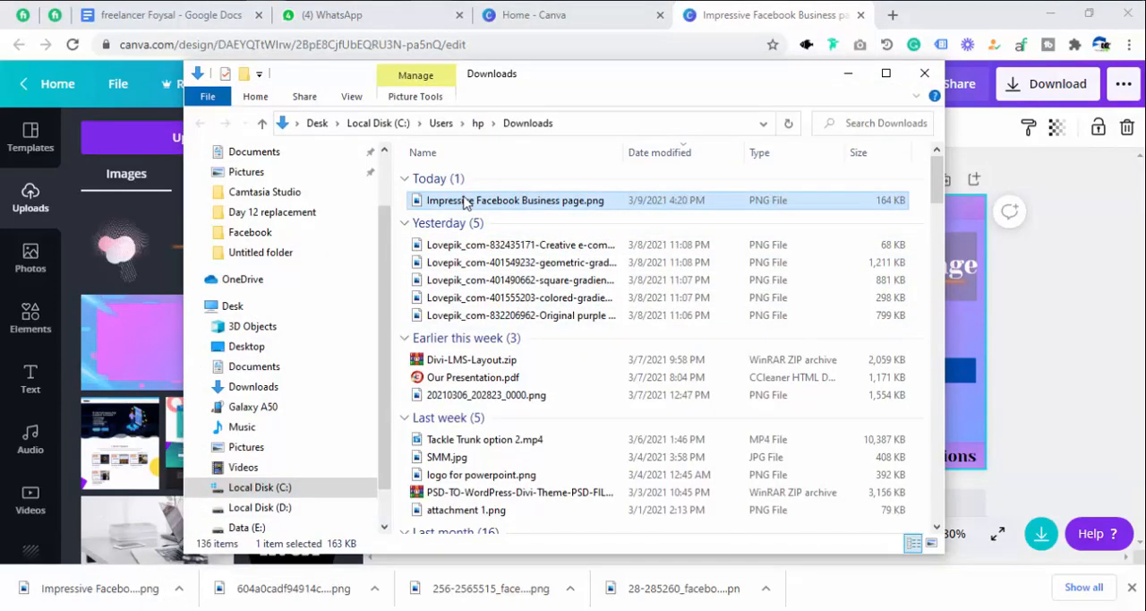
{"action": "double_click", "coordinate": [464, 201]}
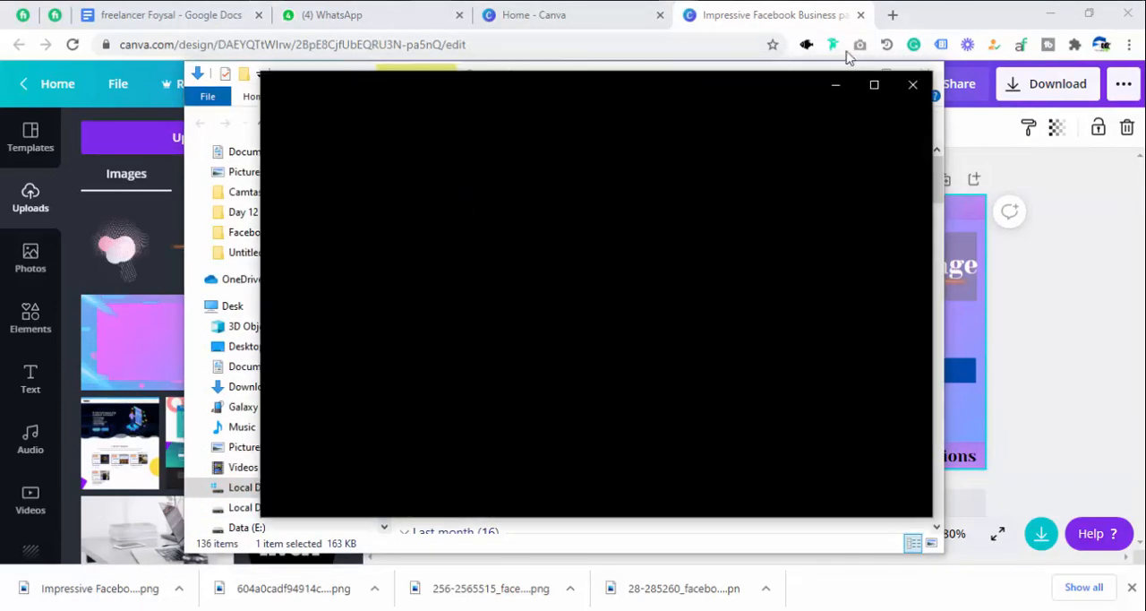